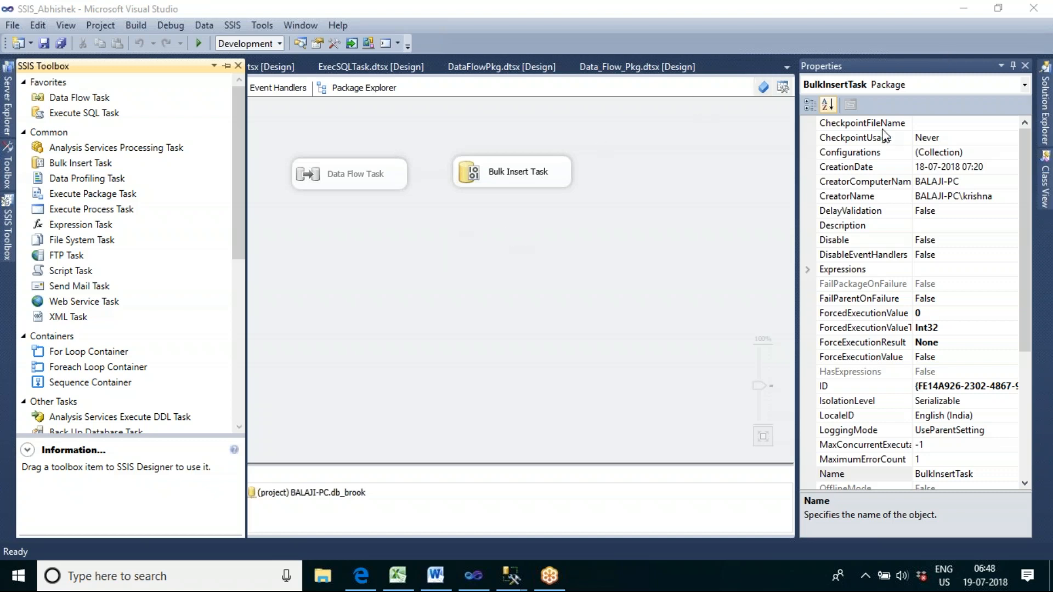
# Add a new SSIS package to the project's SSIS Packages folder
pyautogui.click(1049, 107)
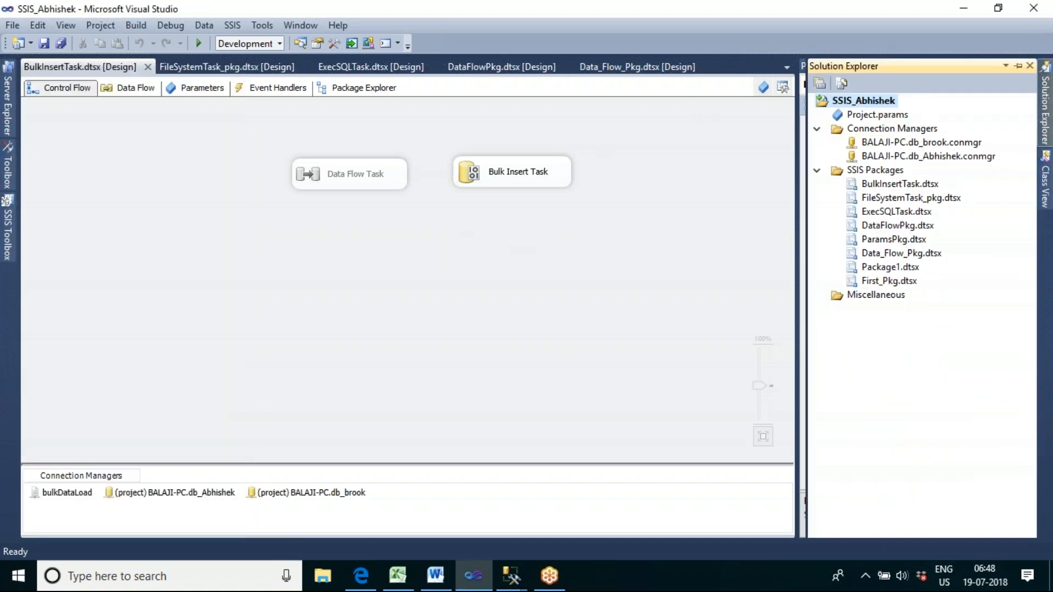
pyautogui.click(869, 173)
pyautogui.rightClick(869, 173)
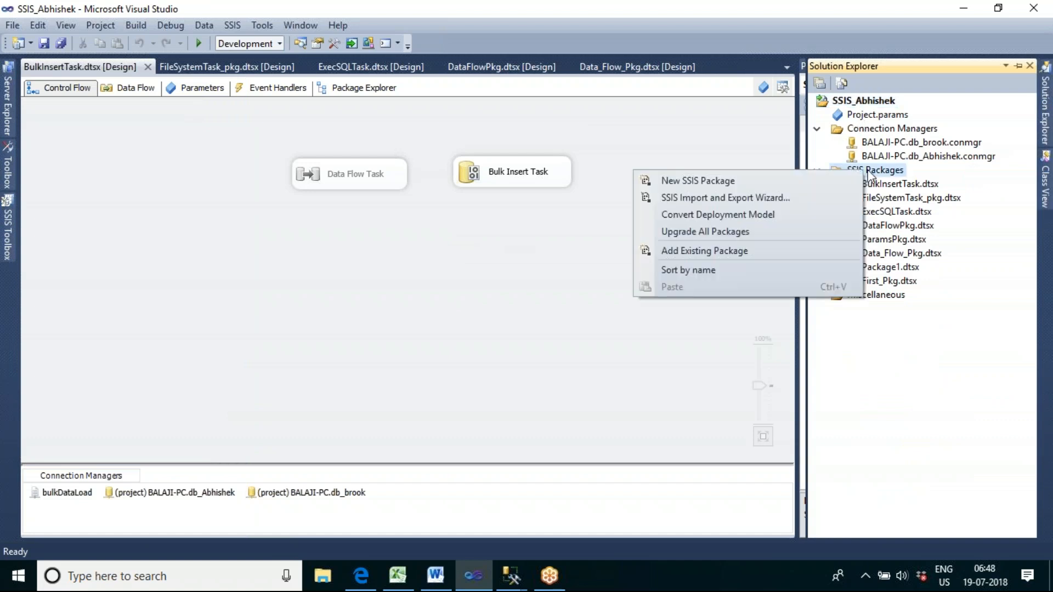
pyautogui.click(798, 183)
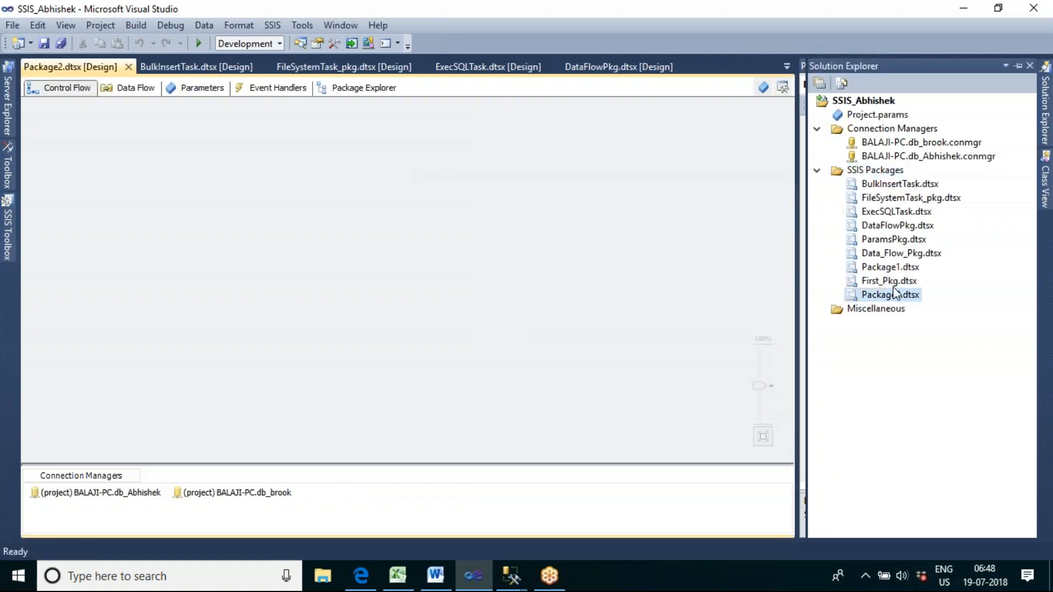
# Rename the newly added Package2.dtsx as DataProfilingTask.dtsx
pyautogui.rightClick(889, 297)
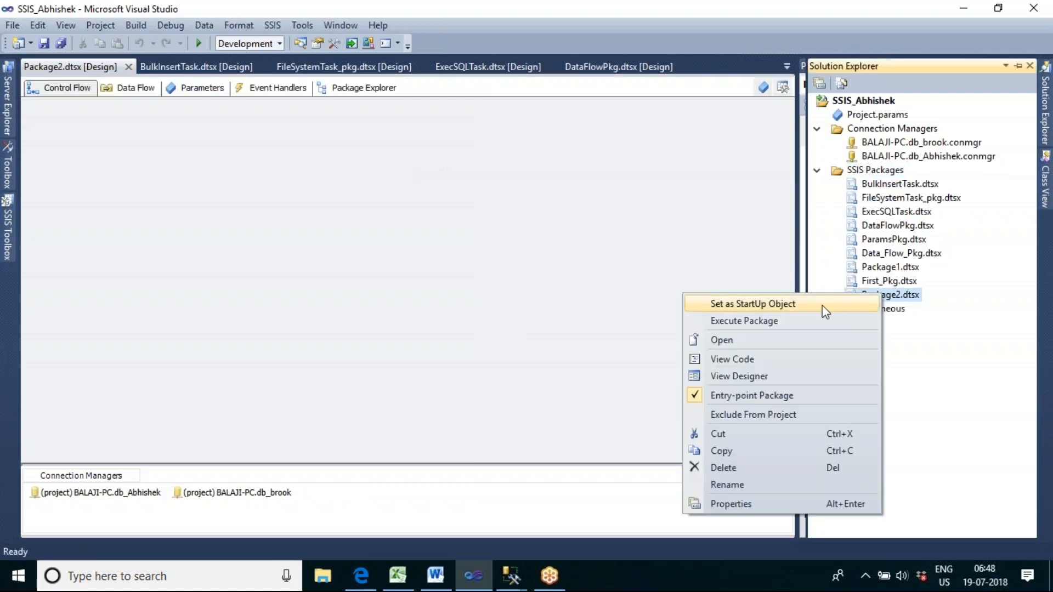
pyautogui.click(753, 484)
pyautogui.click(901, 297)
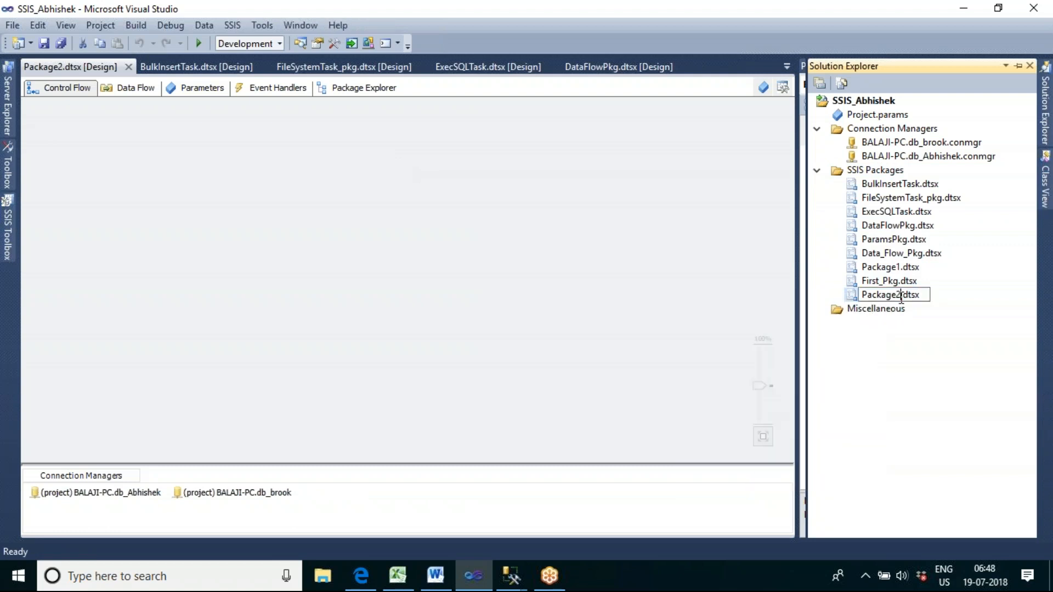
pyautogui.press('BackSpace')
pyautogui.press('BackSpace')
pyautogui.press('BackSpace')
pyautogui.press('BackSpace')
pyautogui.press('BackSpace')
pyautogui.press('BackSpace')
pyautogui.press('BackSpace')
pyautogui.press('BackSpace')
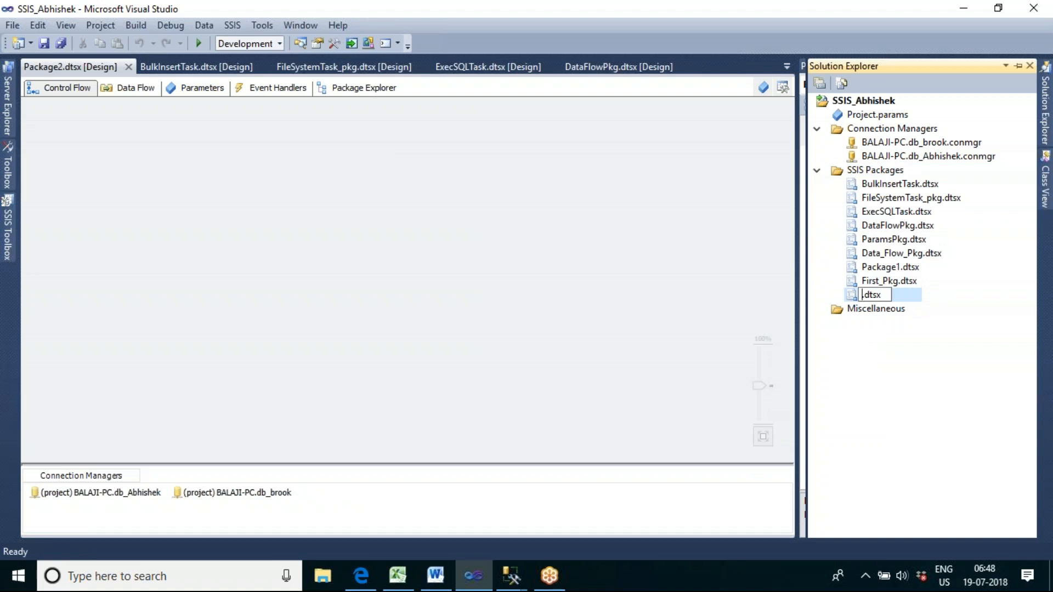
pyautogui.write('DataProfi')
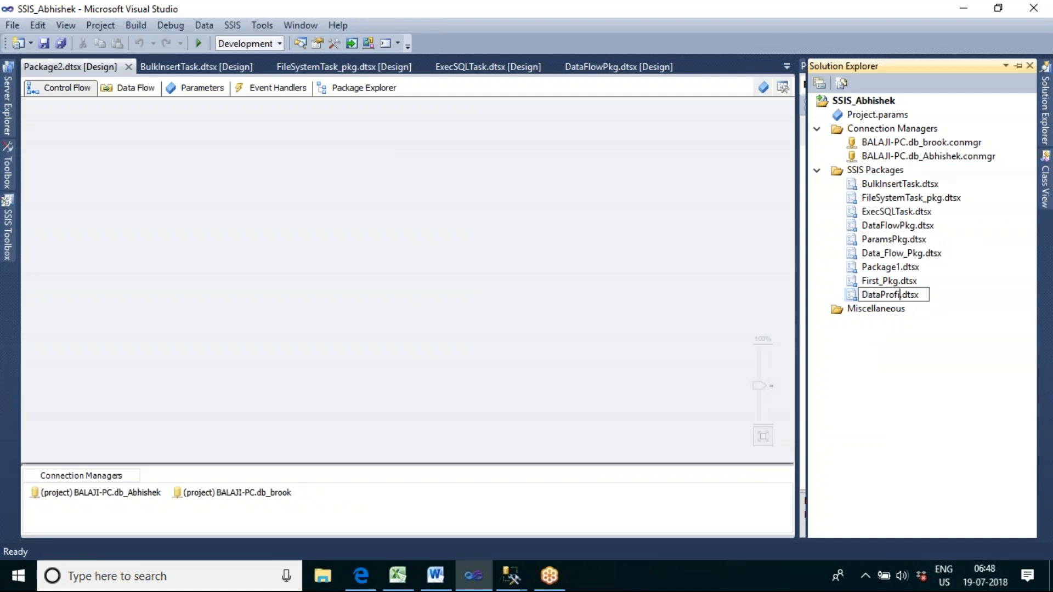
pyautogui.write('lingTask')
pyautogui.press('Return')
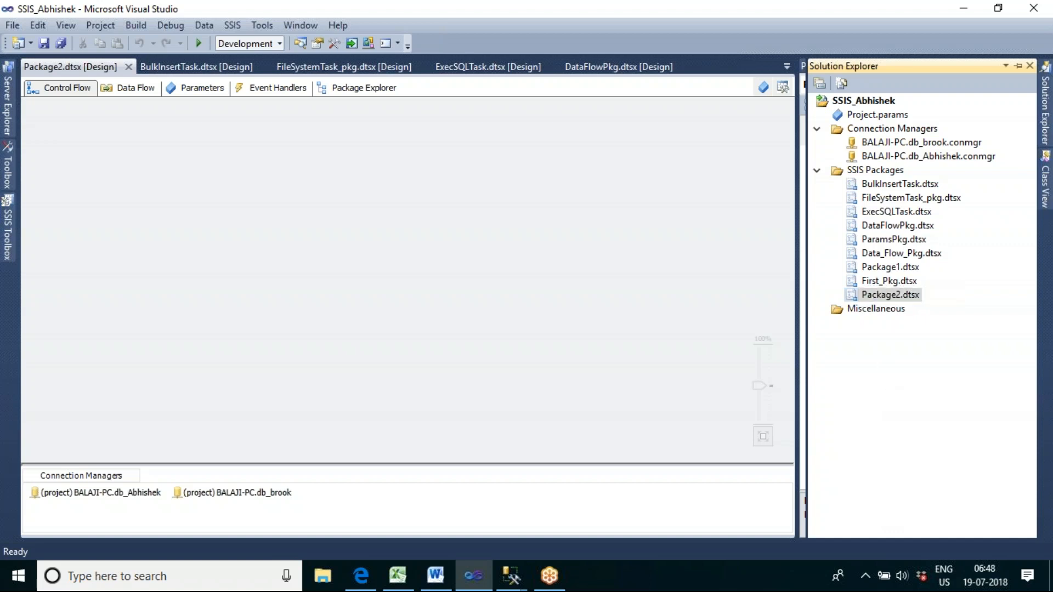
# Add a Data Profiling Task to the package's control flow
pyautogui.click(392, 299)
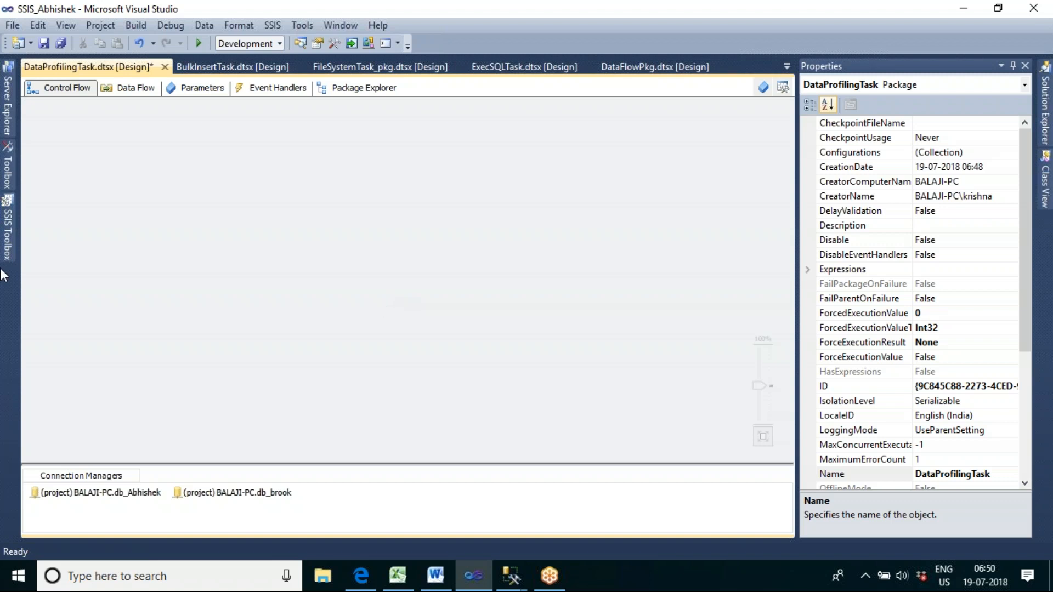
pyautogui.click(8, 247)
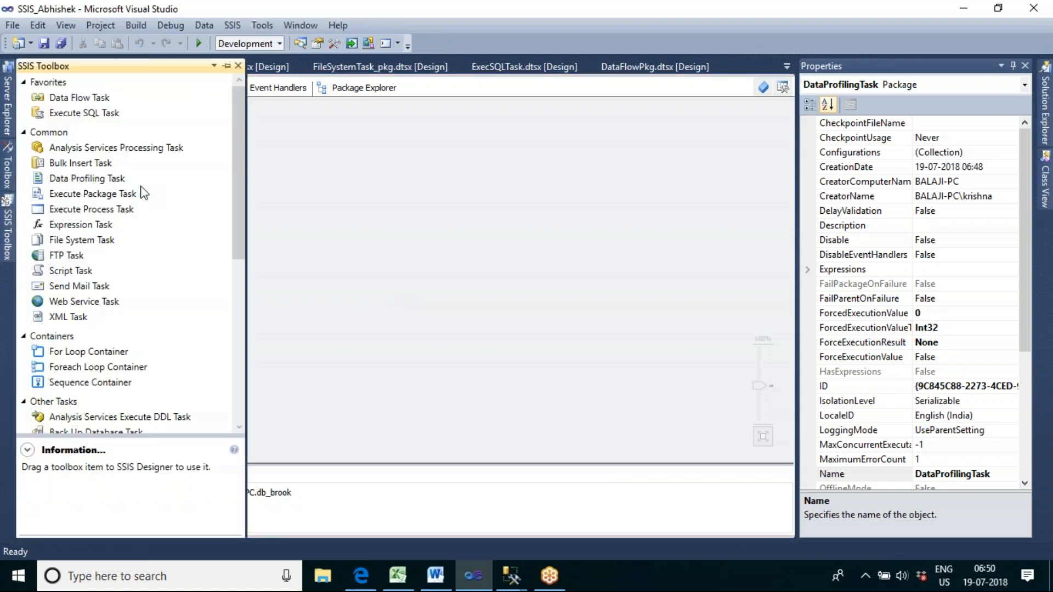
pyautogui.moveTo(114, 179); pyautogui.dragTo(323, 163)
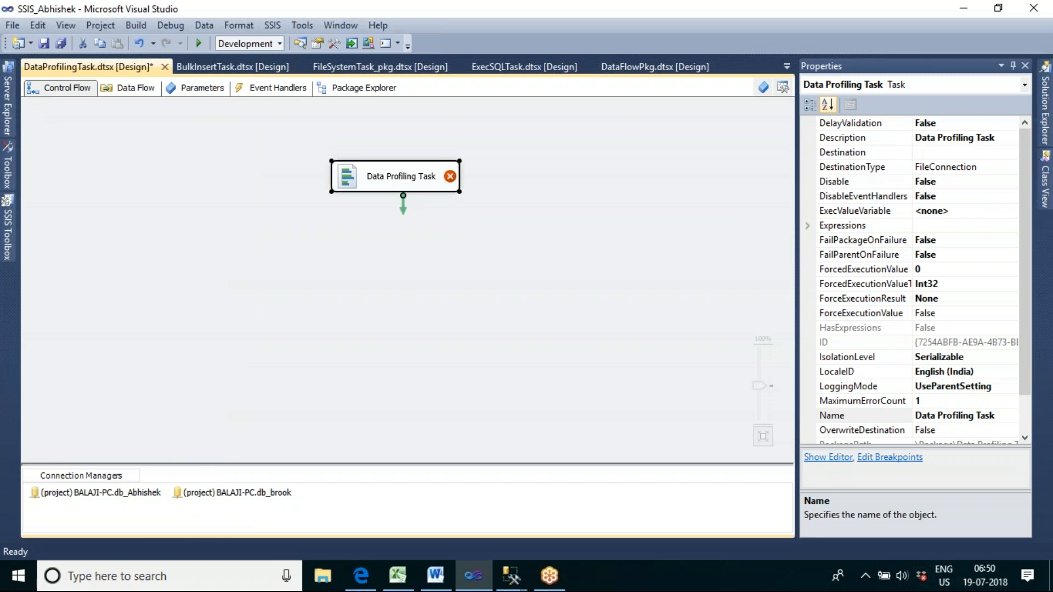
# In the Data Profiling Task's Quick Profile form, create an ADO.NET connection to the AdventureWorksDW database on server BALAJI-PC
pyautogui.doubleClick(401, 176)
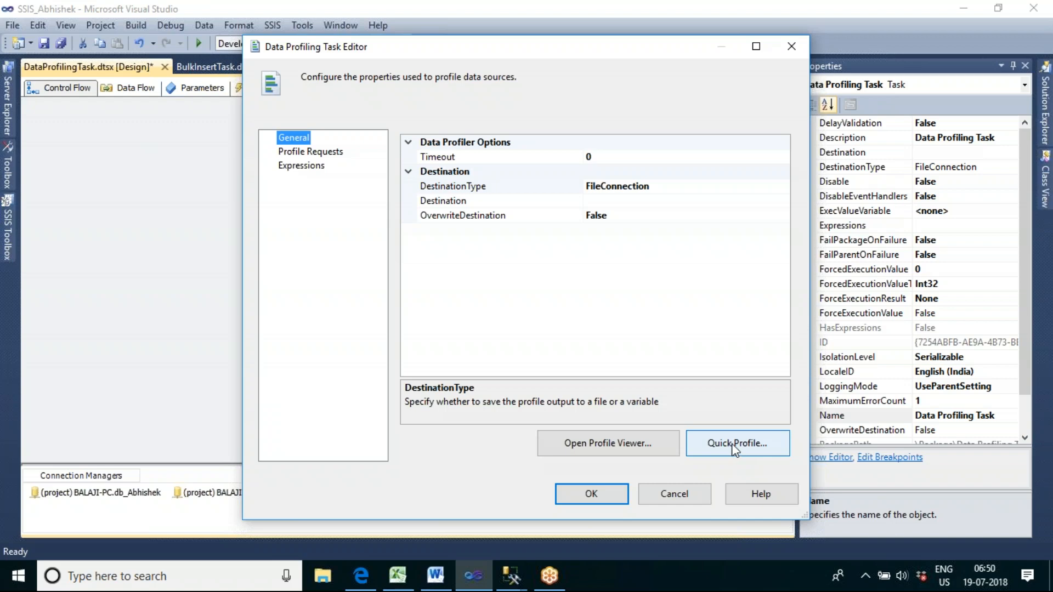
pyautogui.click(735, 444)
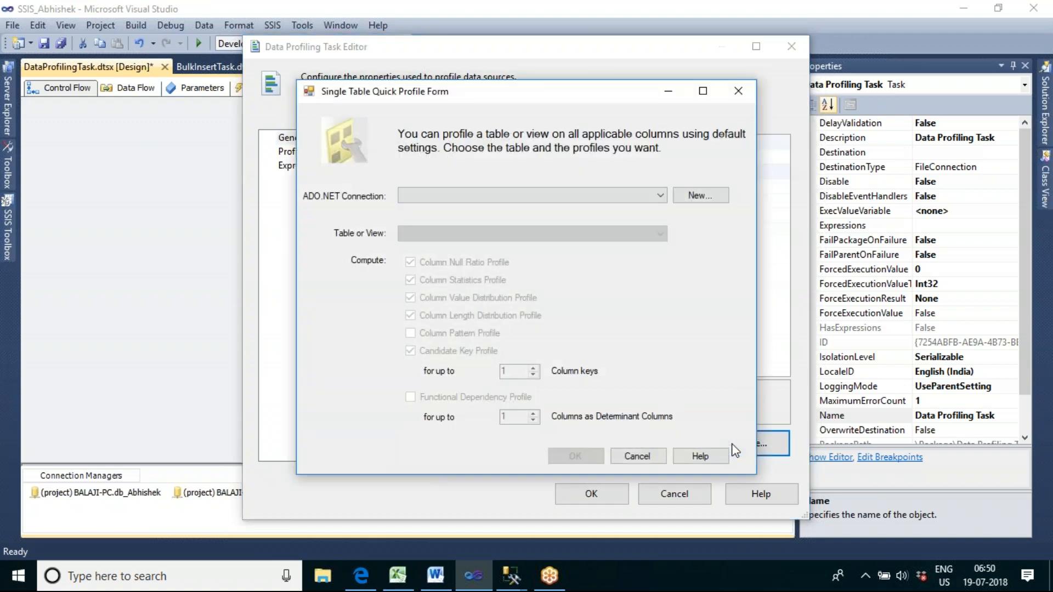
pyautogui.click(653, 198)
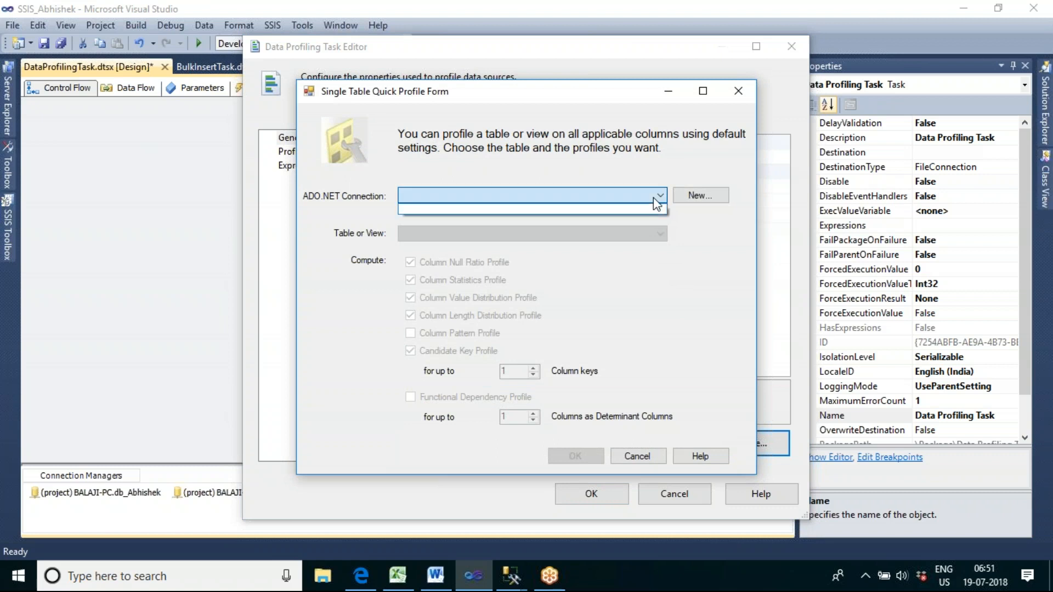
pyautogui.click(689, 197)
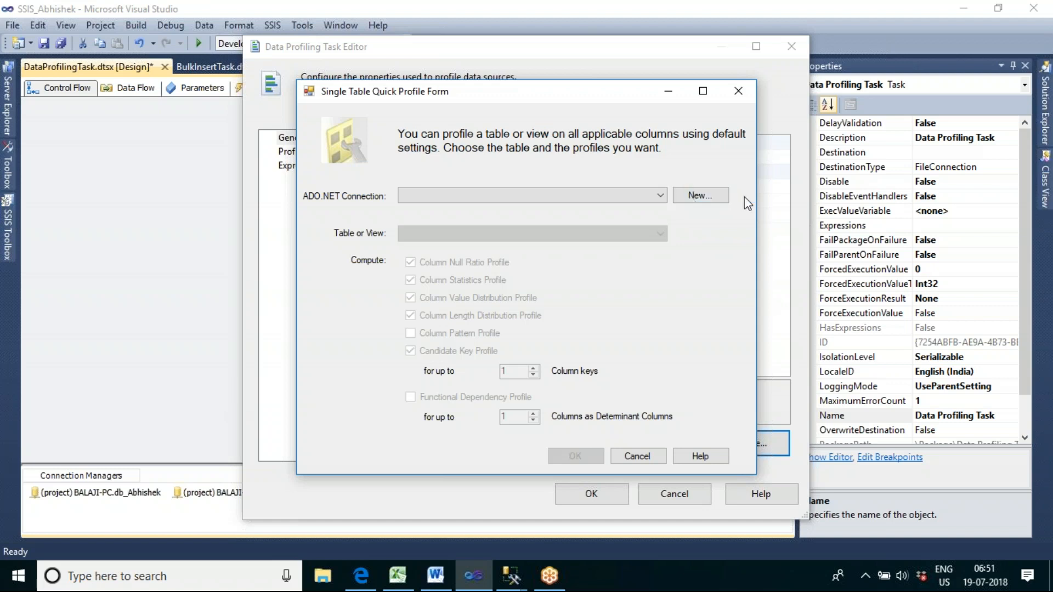
pyautogui.click(699, 196)
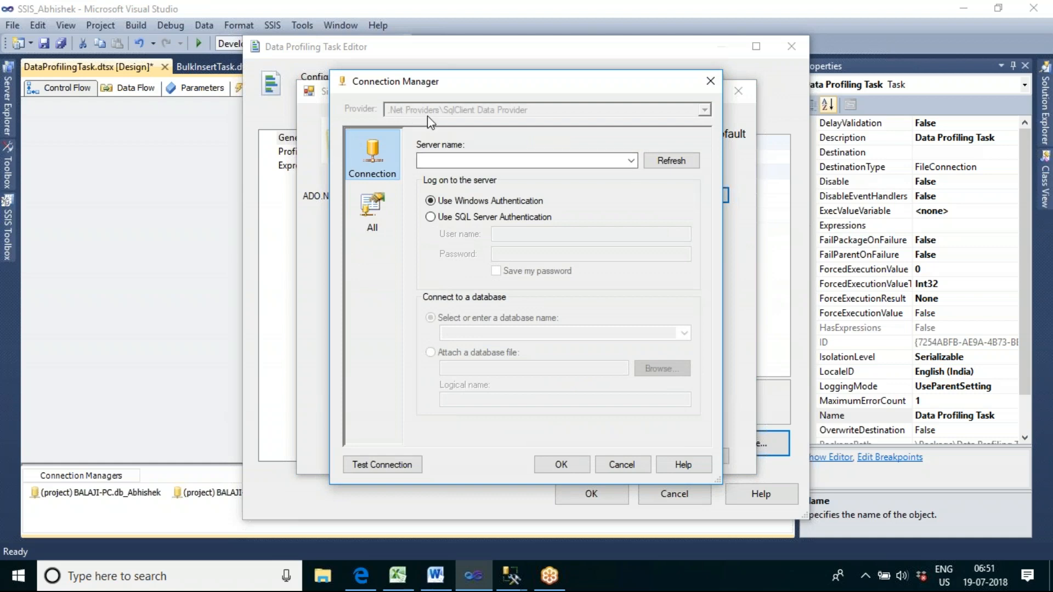
pyautogui.click(442, 162)
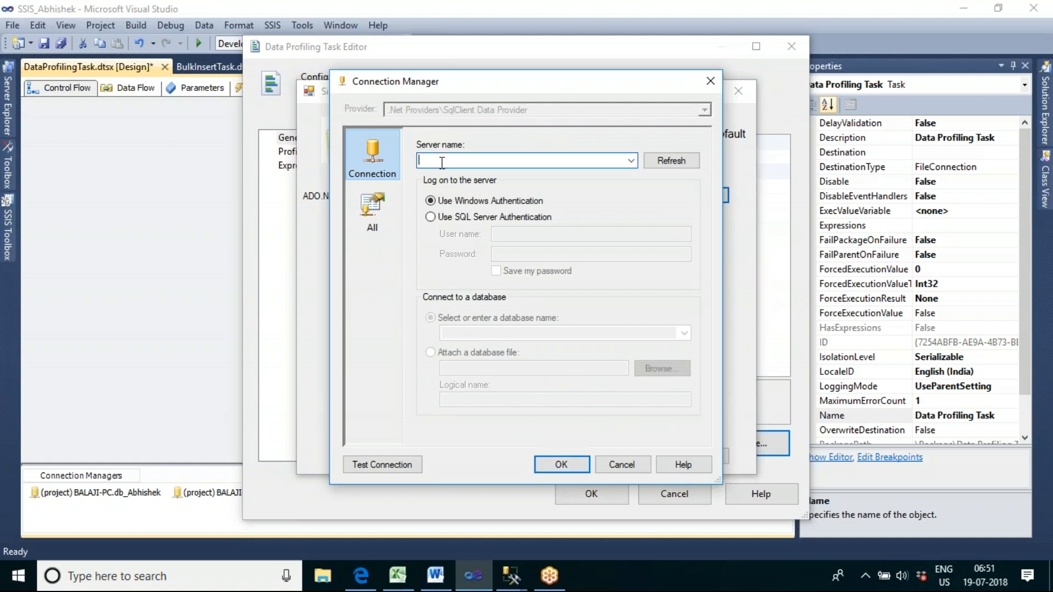
pyautogui.write('BALAJI')
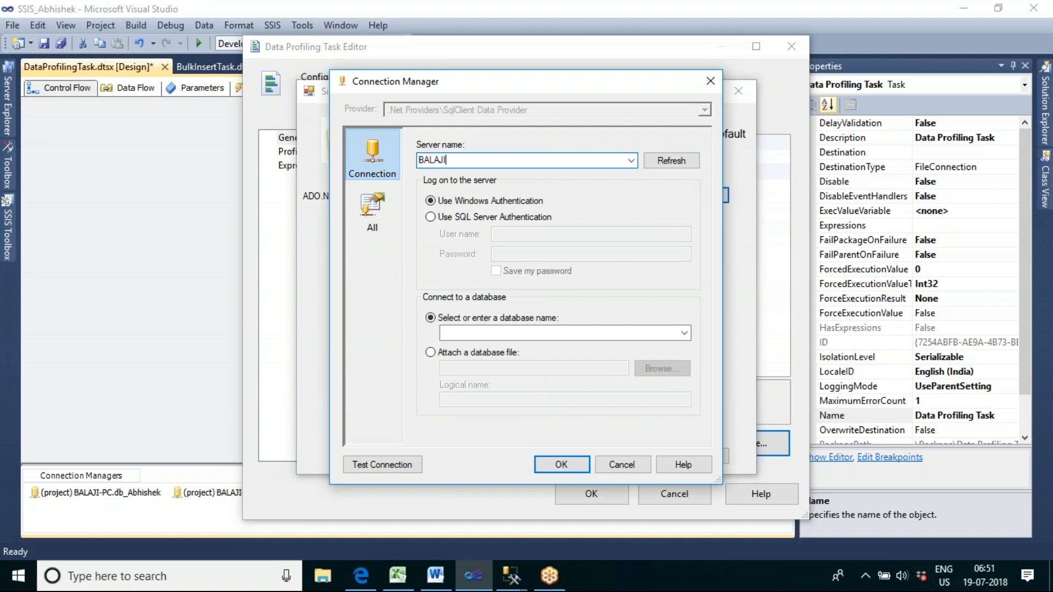
pyautogui.write('-PC')
pyautogui.click(684, 333)
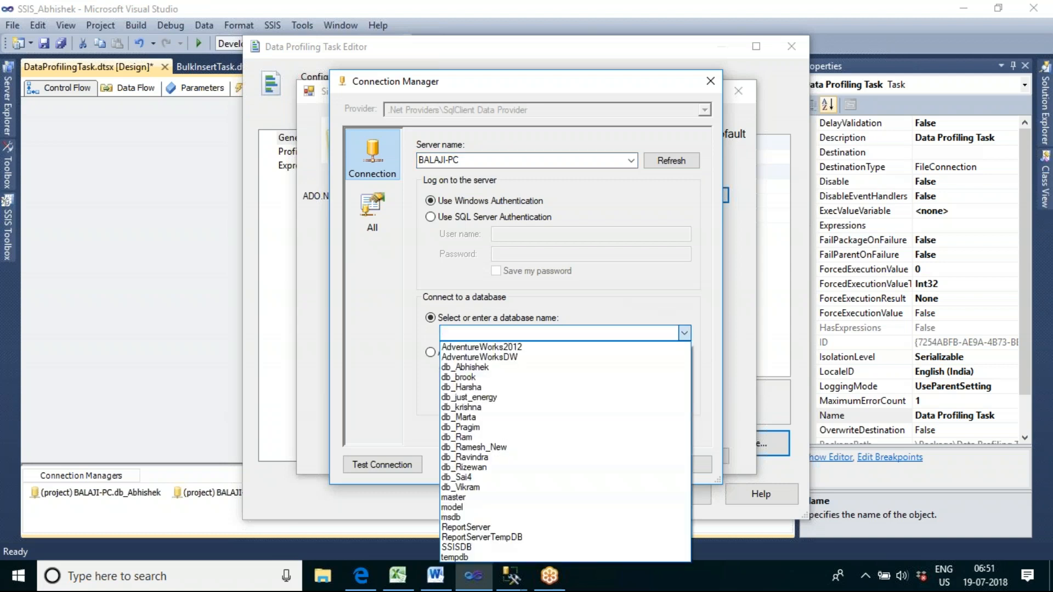
pyautogui.click(615, 358)
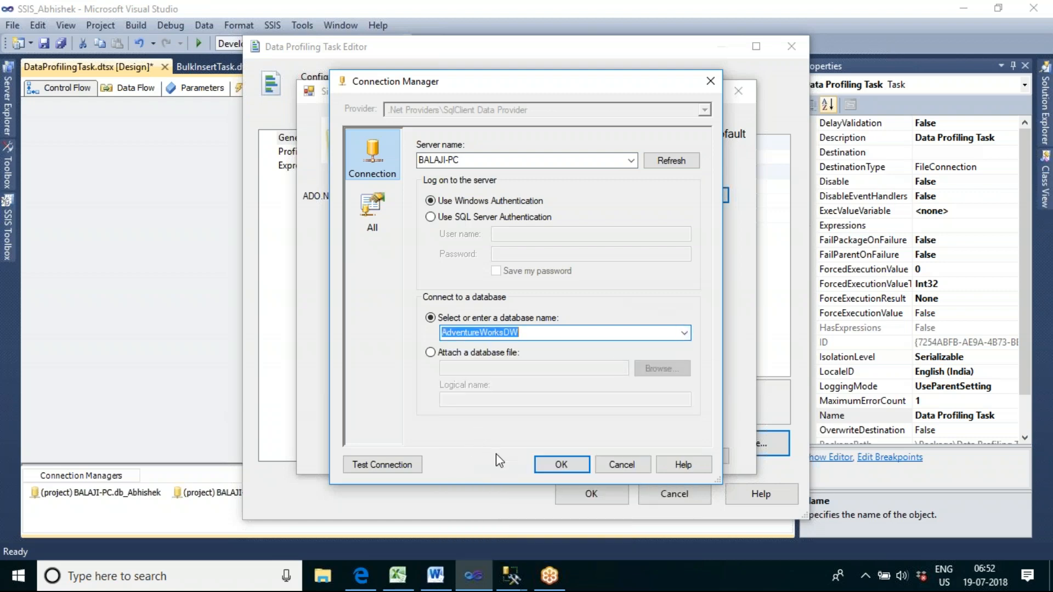
pyautogui.click(544, 469)
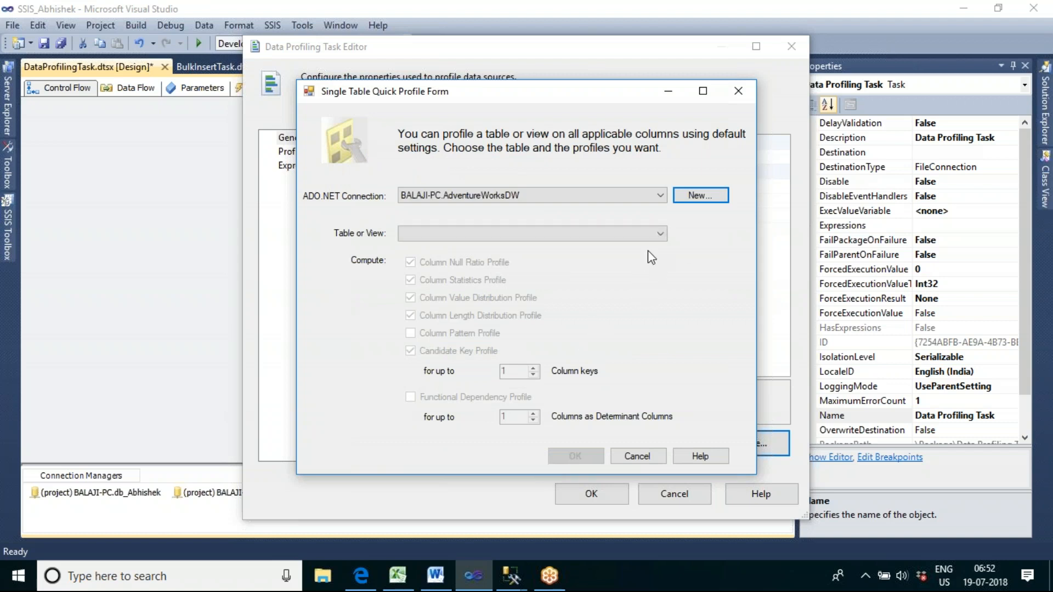
# Choose [dbo].[DimProduct] as the table to profile and accept the default profile selections
pyautogui.click(660, 234)
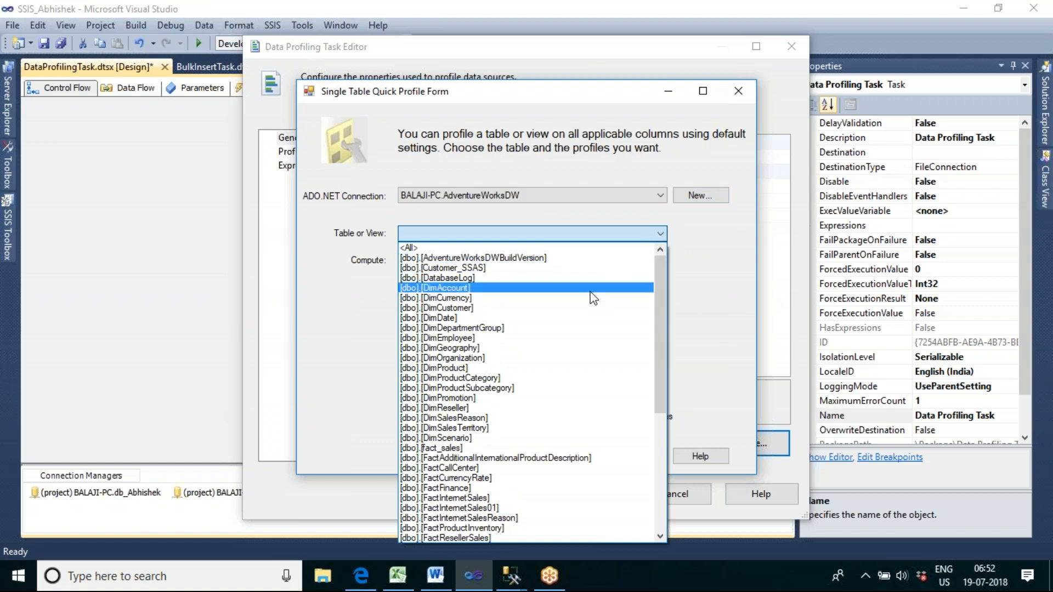
pyautogui.click(547, 368)
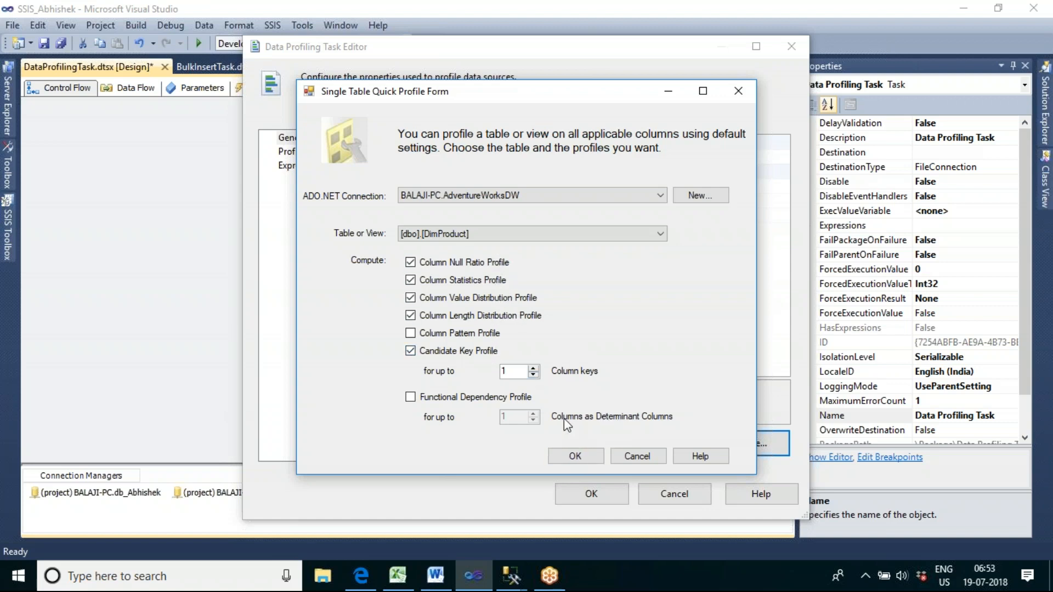
pyautogui.click(575, 457)
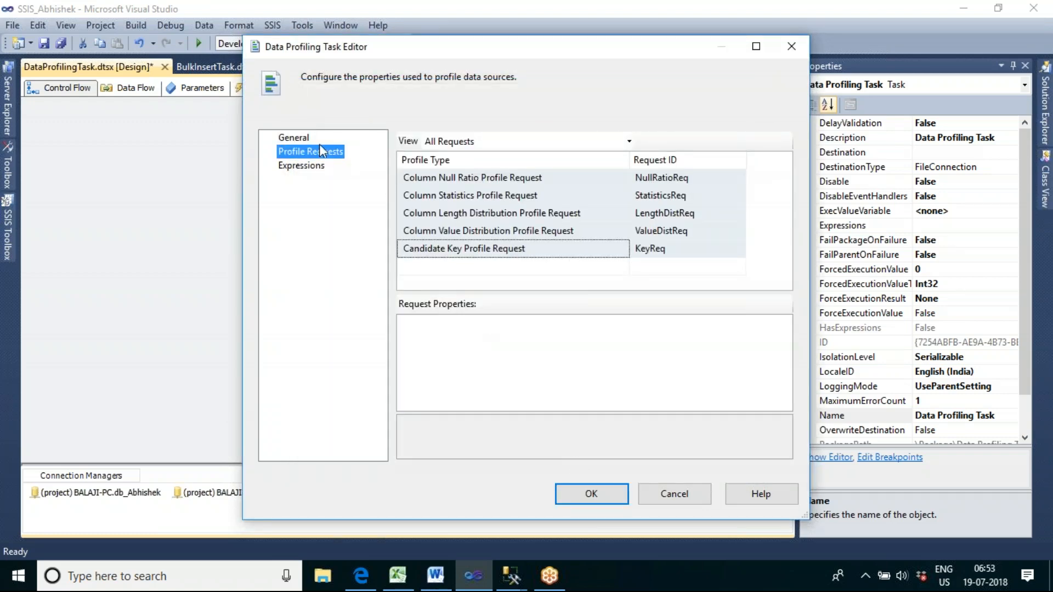
# Start a new file connection for the task's output destination, with the usage type Create file
pyautogui.click(304, 137)
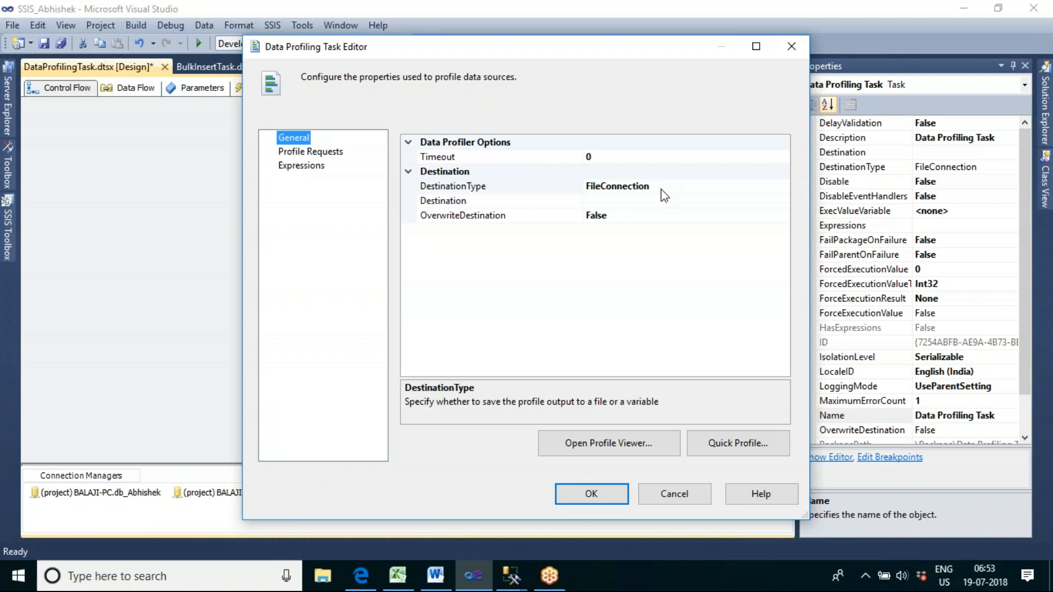
pyautogui.click(670, 202)
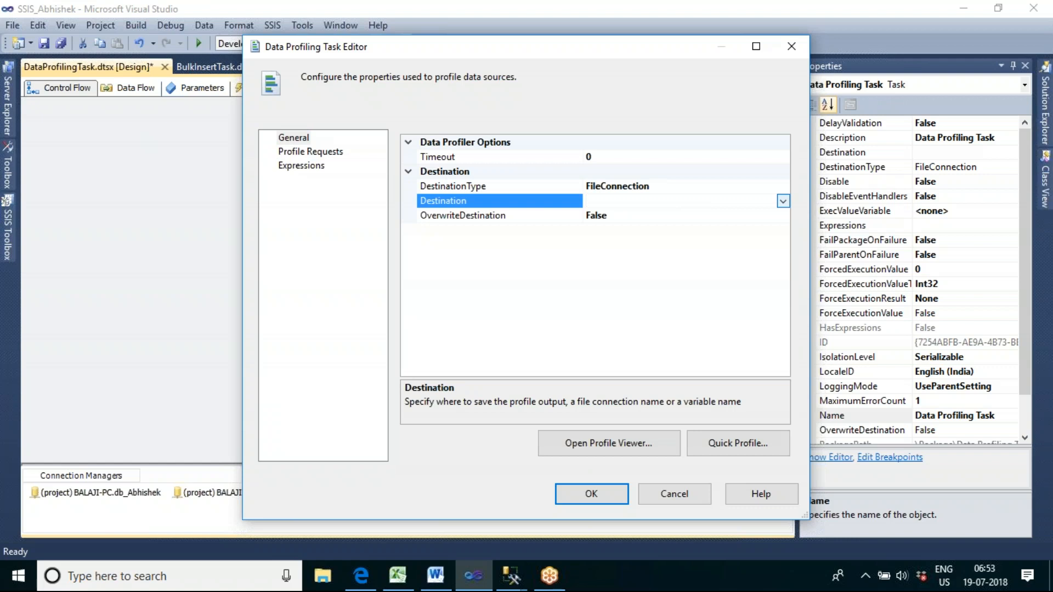
pyautogui.click(783, 201)
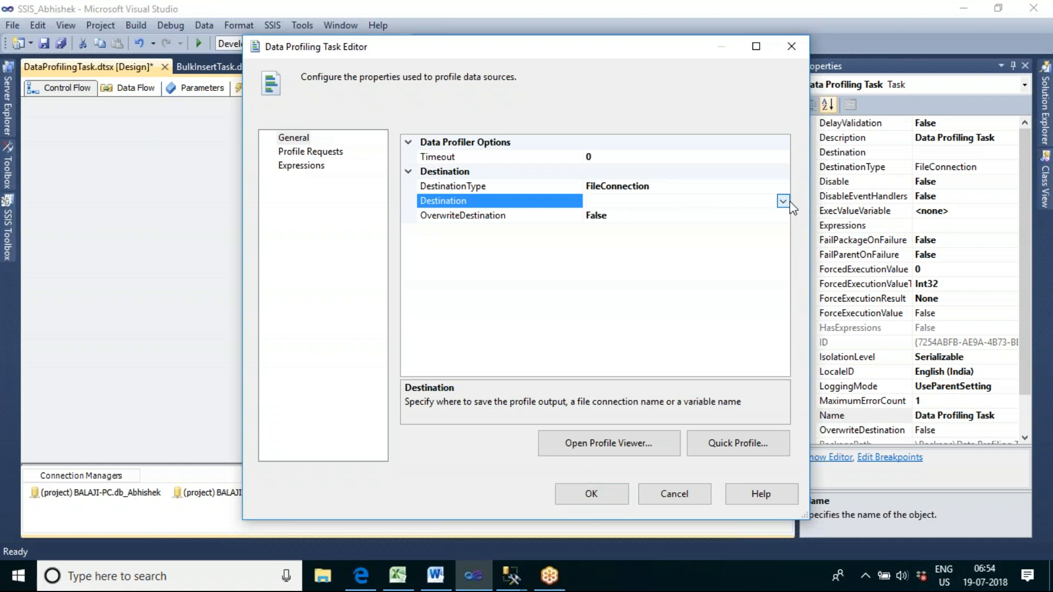
pyautogui.click(709, 217)
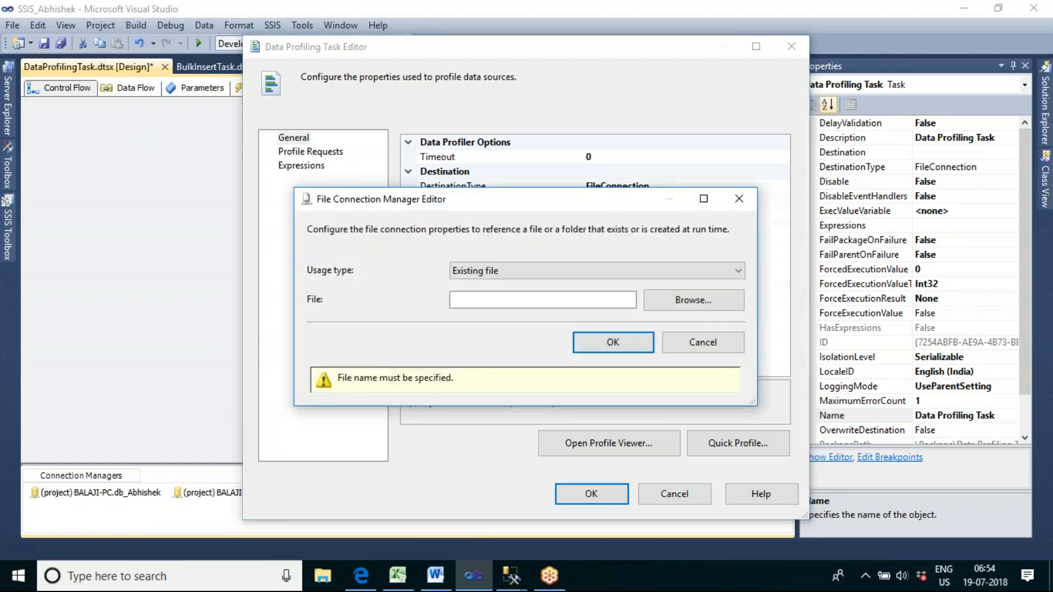
pyautogui.click(597, 272)
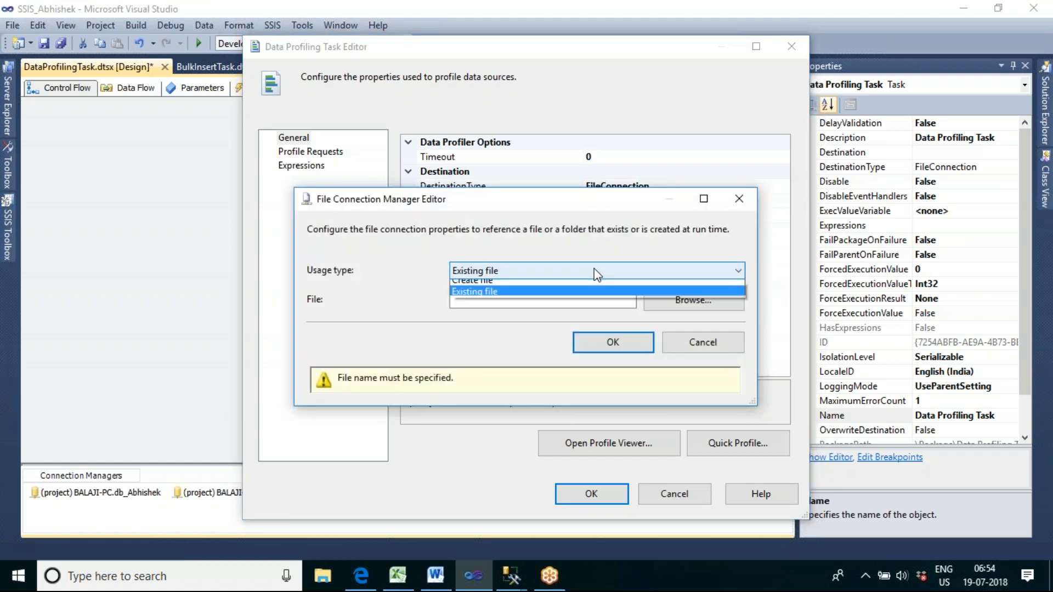
pyautogui.click(557, 286)
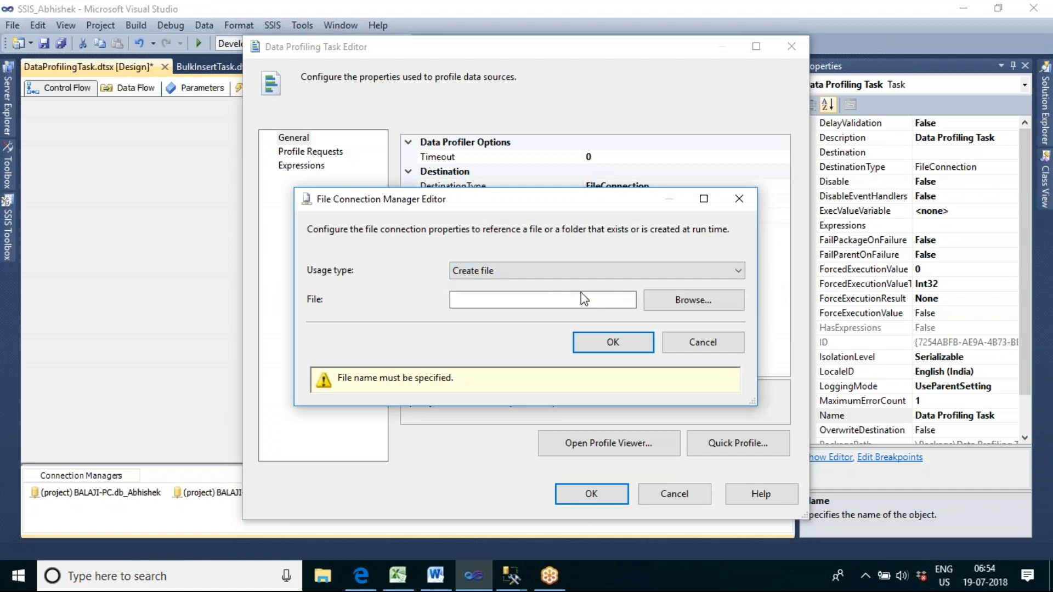
# Set the file connection's output file to DataProfile_ADV_OP.xml in the F:\SSIS_Abishek folder
pyautogui.click(667, 301)
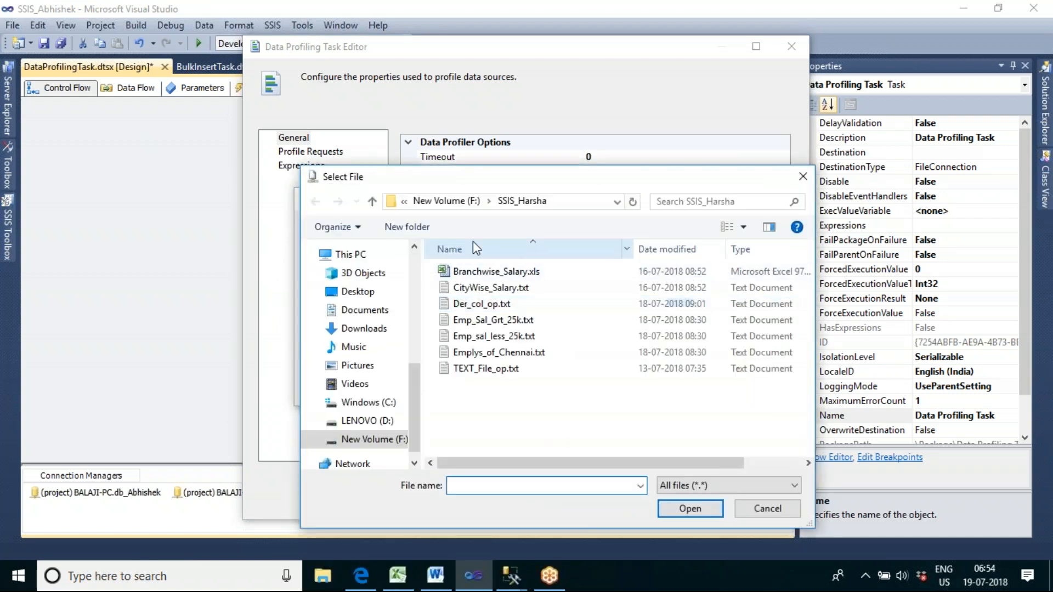
pyautogui.click(447, 201)
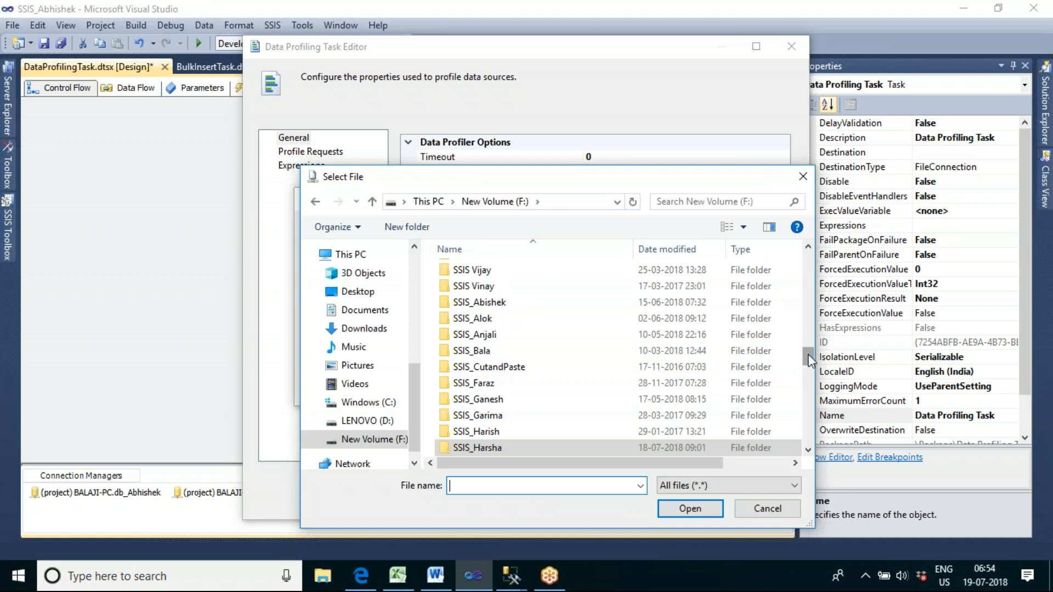
pyautogui.doubleClick(461, 303)
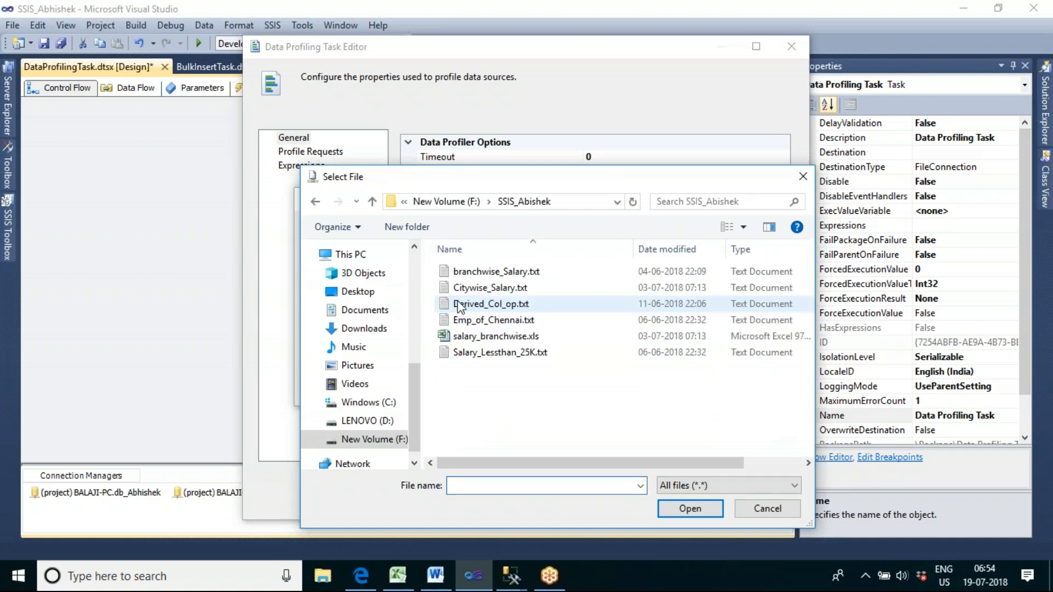
pyautogui.click(472, 489)
pyautogui.write('DataProfile_ADV_OP.Xml')
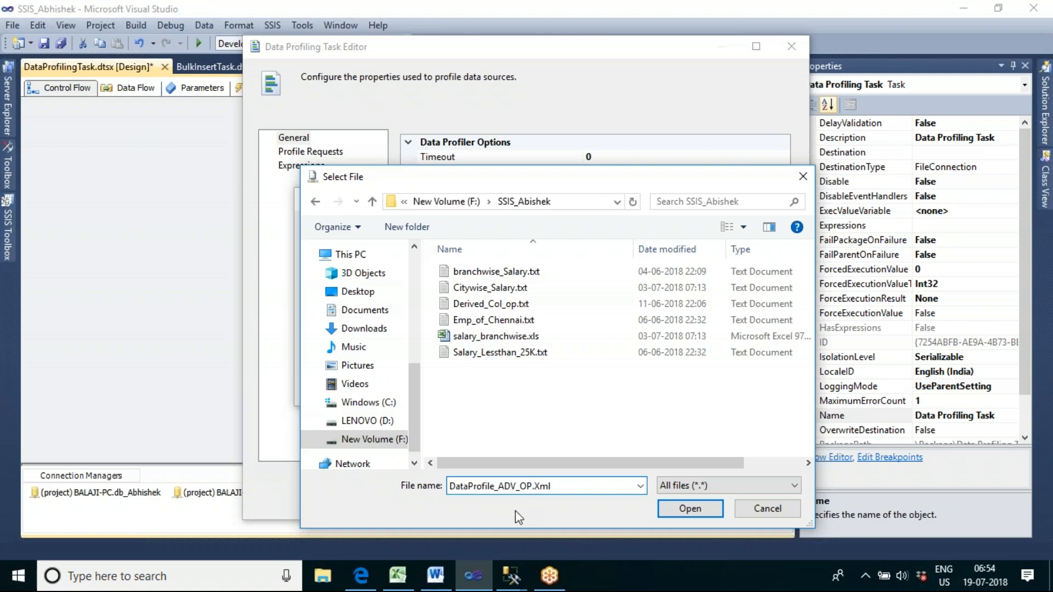
pyautogui.press('BackSpace')
pyautogui.press('BackSpace')
pyautogui.press('BackSpace')
pyautogui.press('BackSpace')
pyautogui.write('.xml')
pyautogui.click(711, 509)
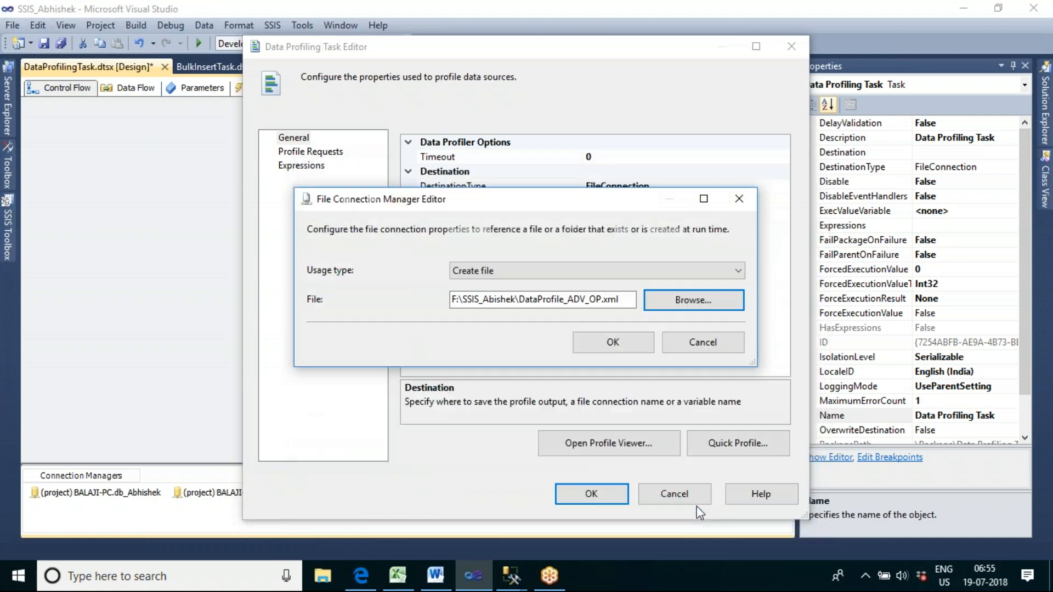
# Accept the output file connection, set the task's OverwriteDestination property to True, and apply the Data Profiling Task configuration
pyautogui.click(610, 343)
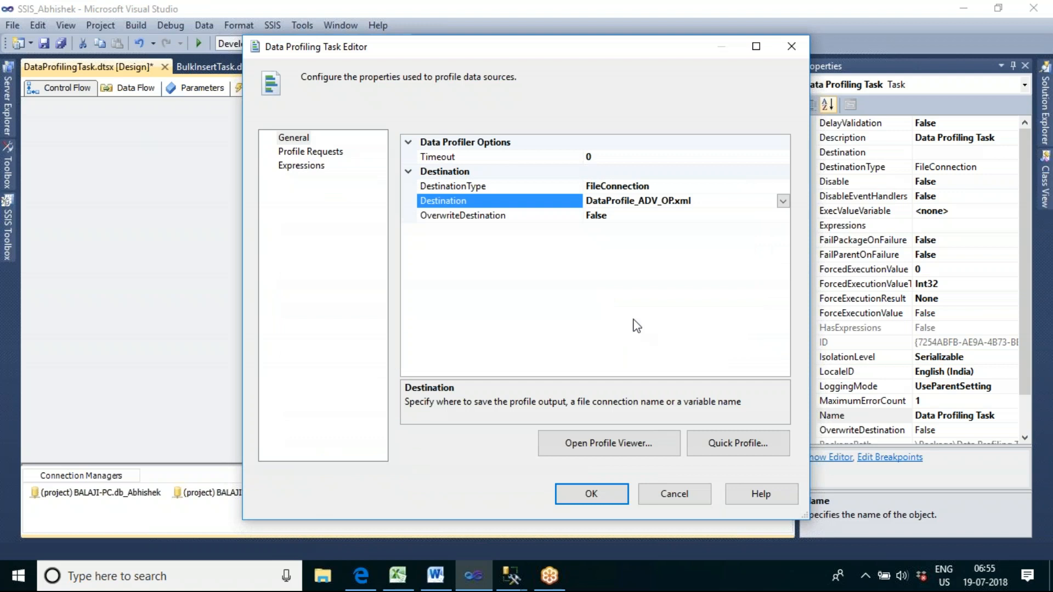
pyautogui.click(733, 217)
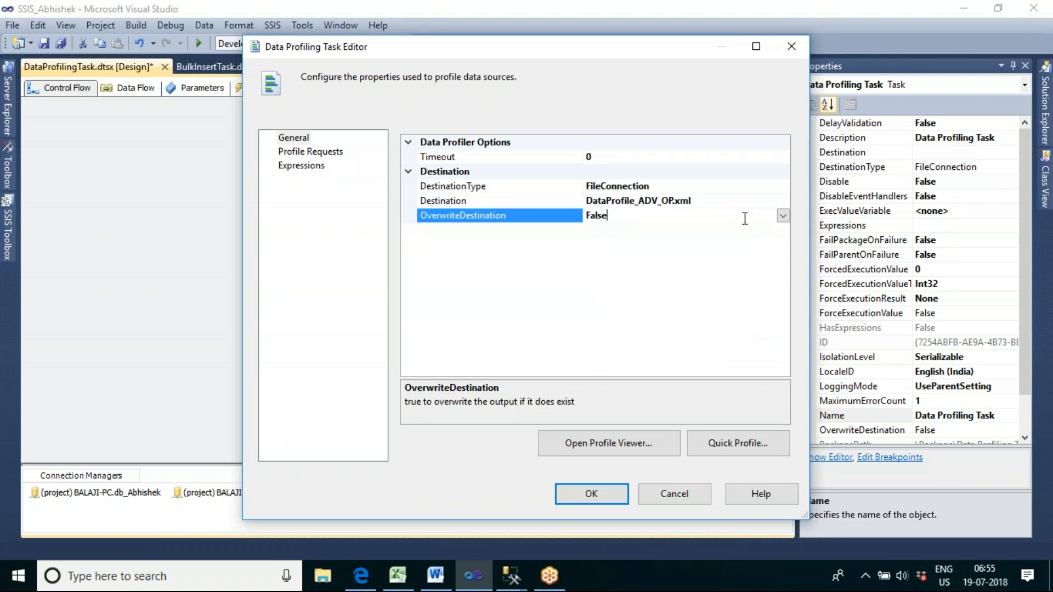
pyautogui.click(783, 216)
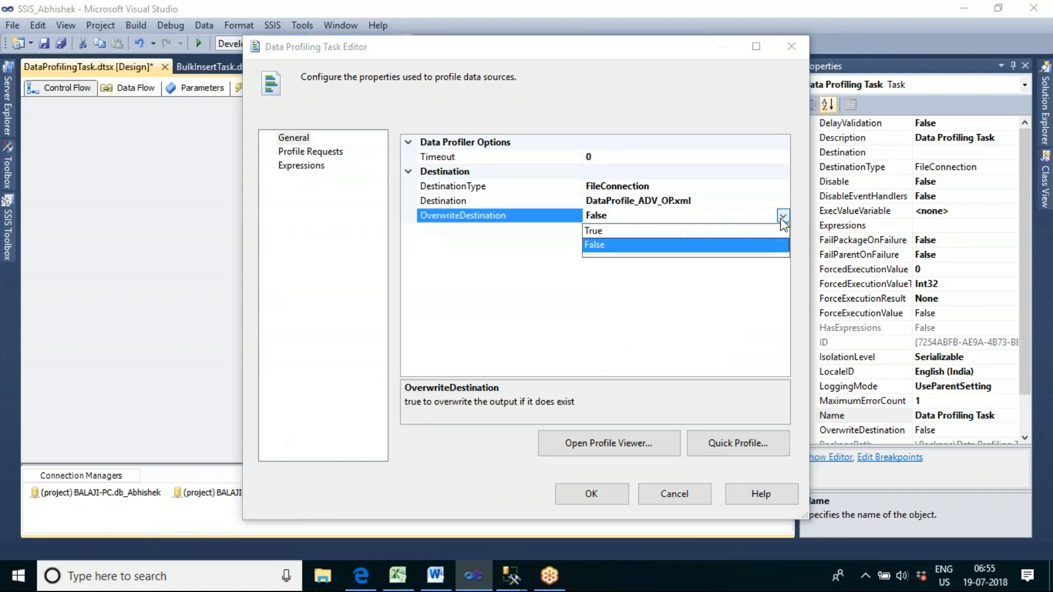
pyautogui.click(716, 231)
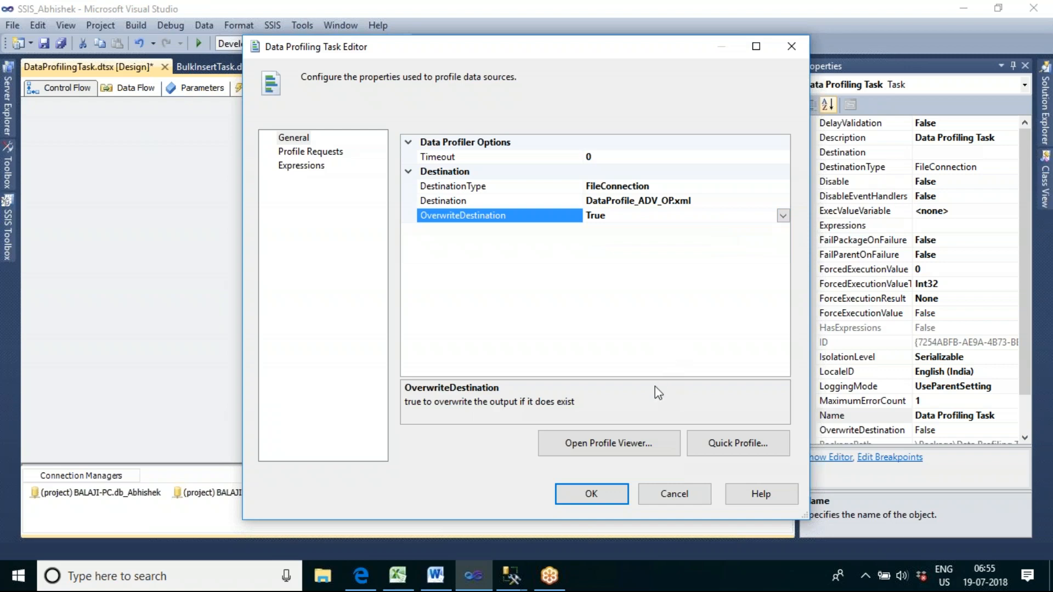
pyautogui.click(597, 497)
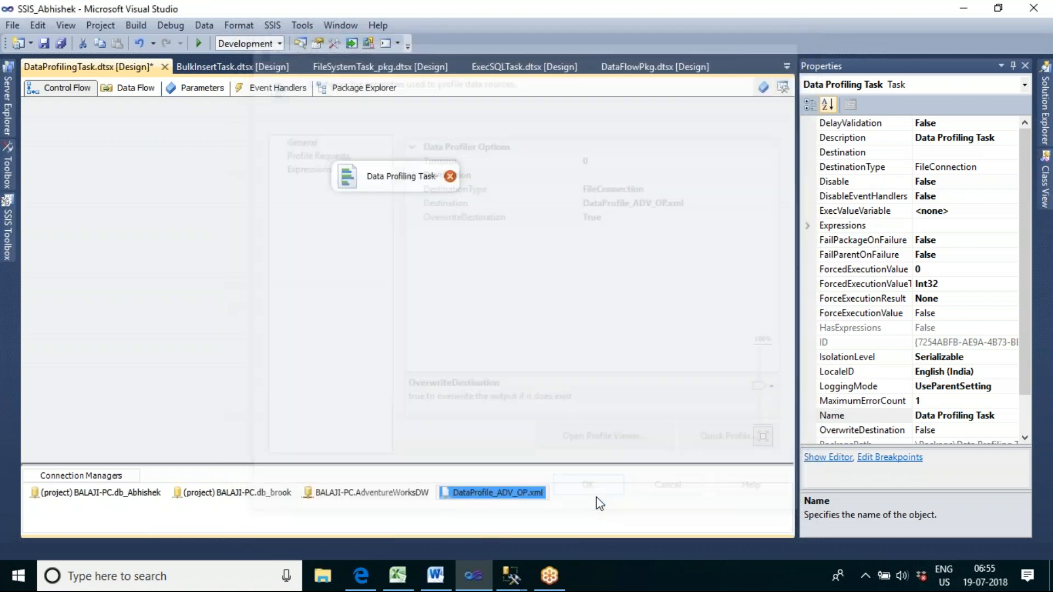
# Execute the Data Profiling Task on its own from the control flow
pyautogui.click(504, 219)
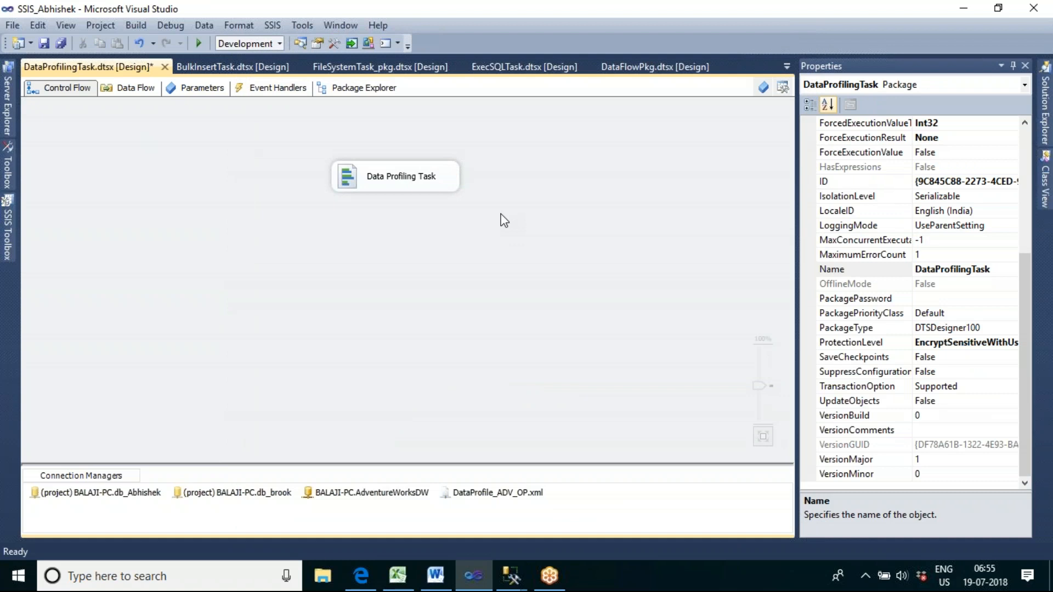
pyautogui.rightClick(429, 183)
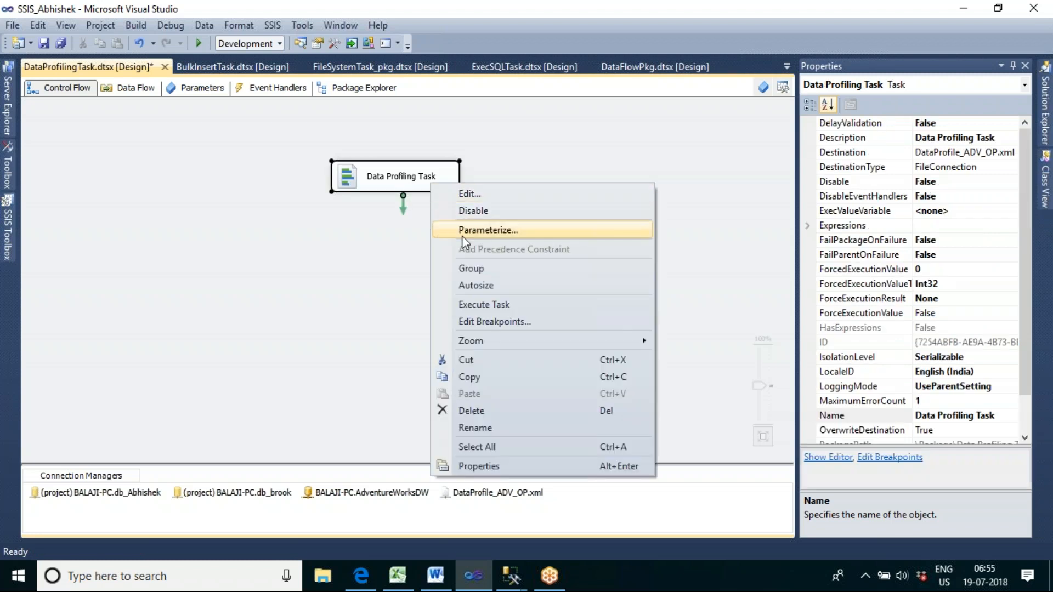
pyautogui.click(475, 305)
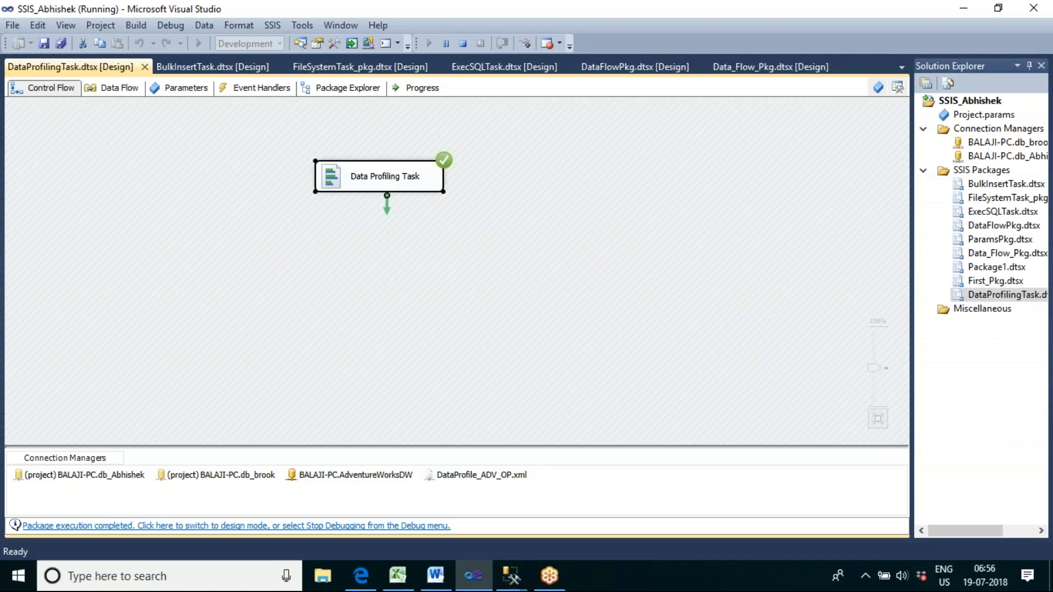
# Open a maximized File Explorer window, then return to Visual Studio and stop debugging the package
pyautogui.click(323, 576)
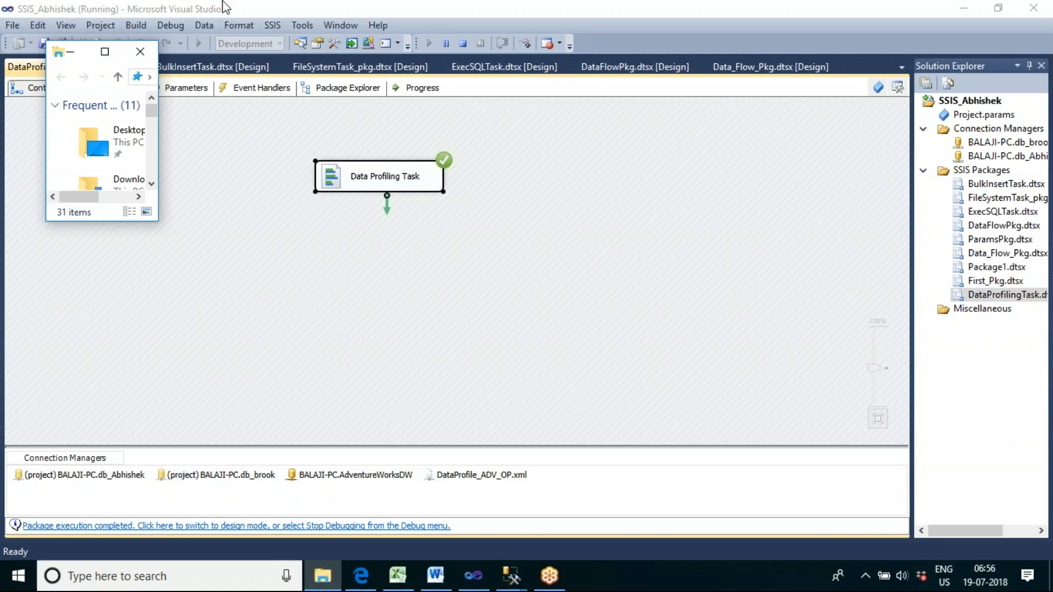
pyautogui.click(112, 51)
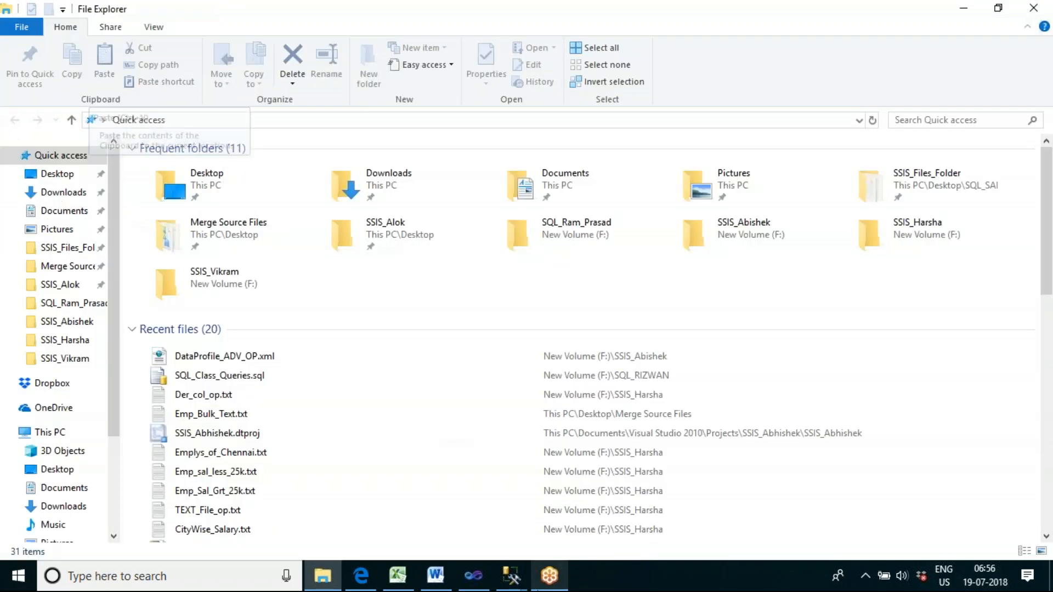
pyautogui.click(471, 588)
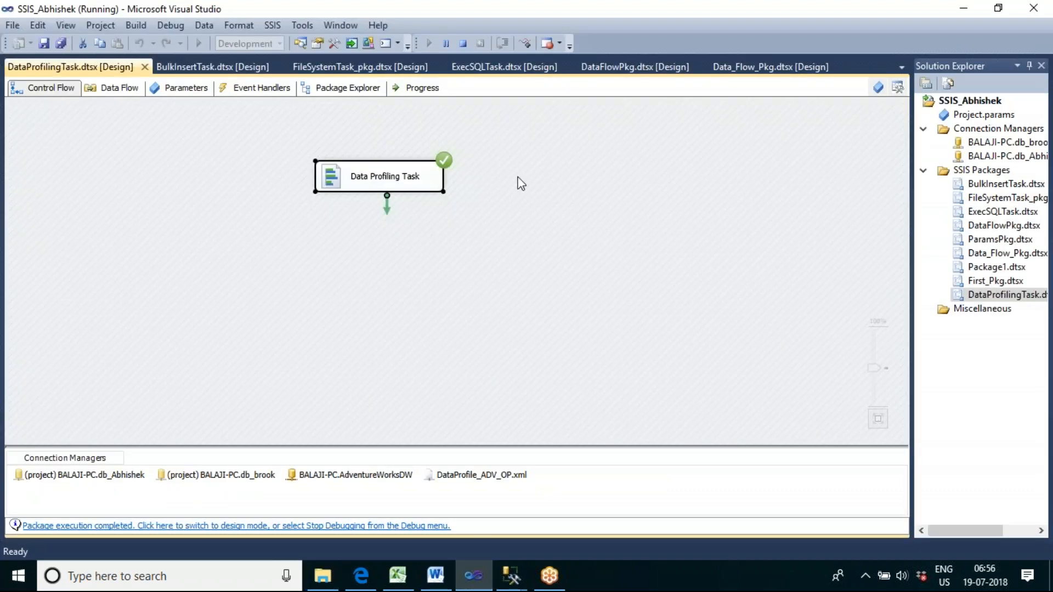
pyautogui.click(461, 48)
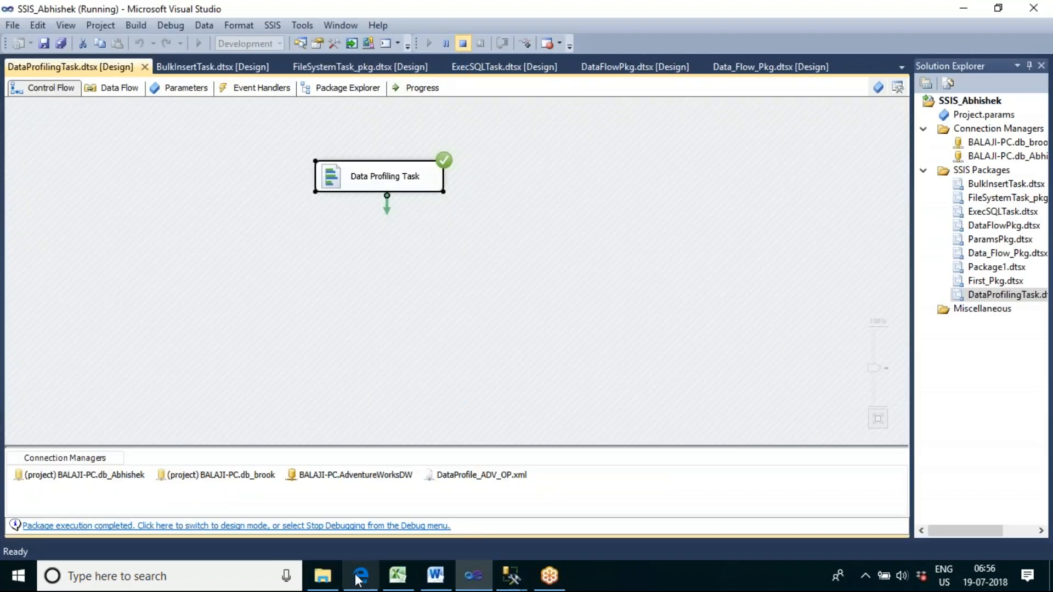
# Switch to File Explorer and open the SSIS_Abishek folder on drive F: to check for the profile output file
pyautogui.click(323, 577)
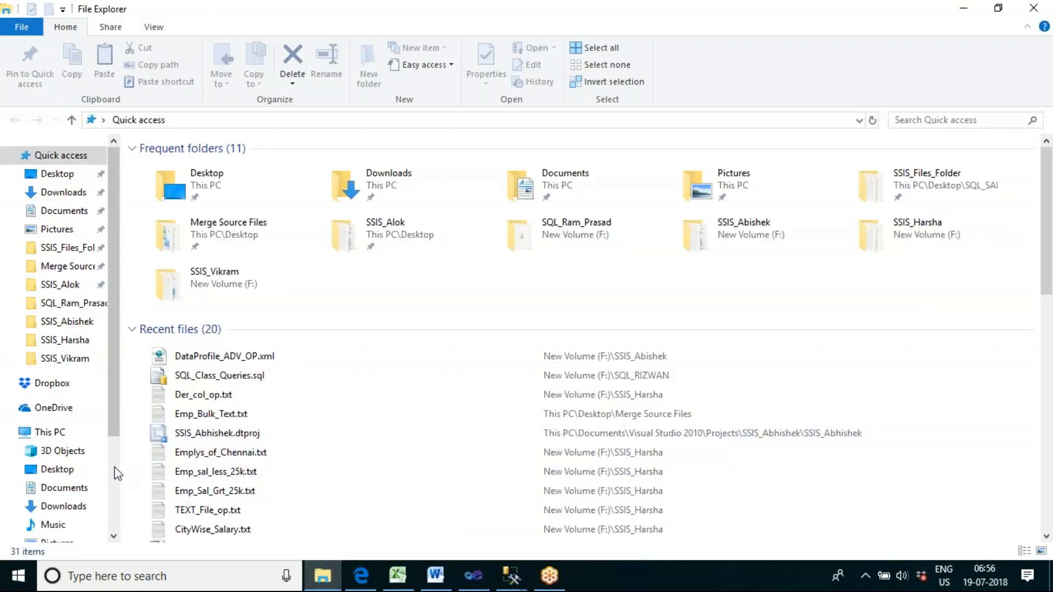
pyautogui.scroll(-3, 115, 472)
pyautogui.click(81, 496)
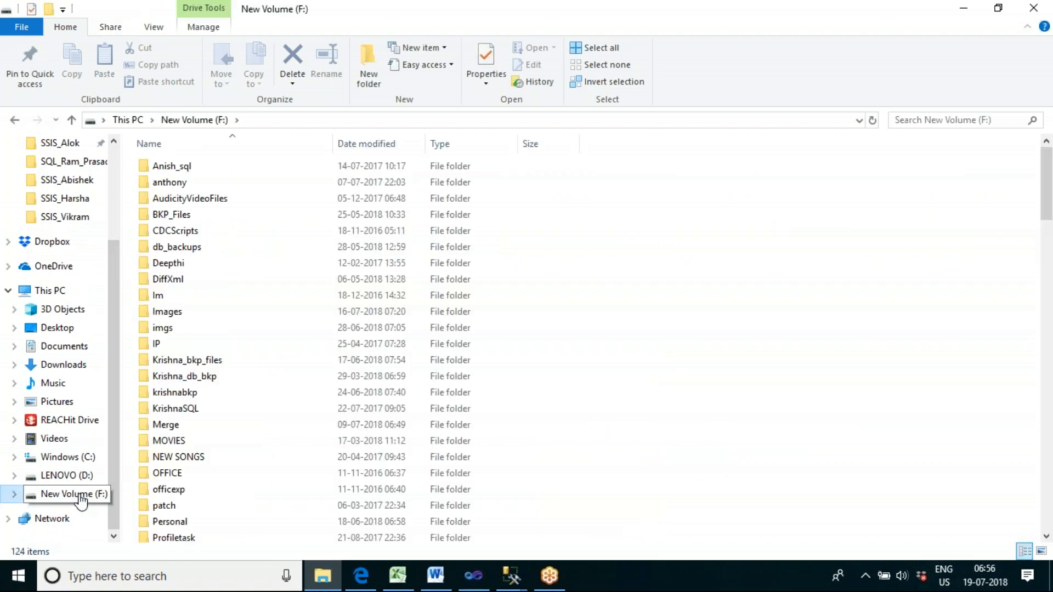
pyautogui.click(169, 425)
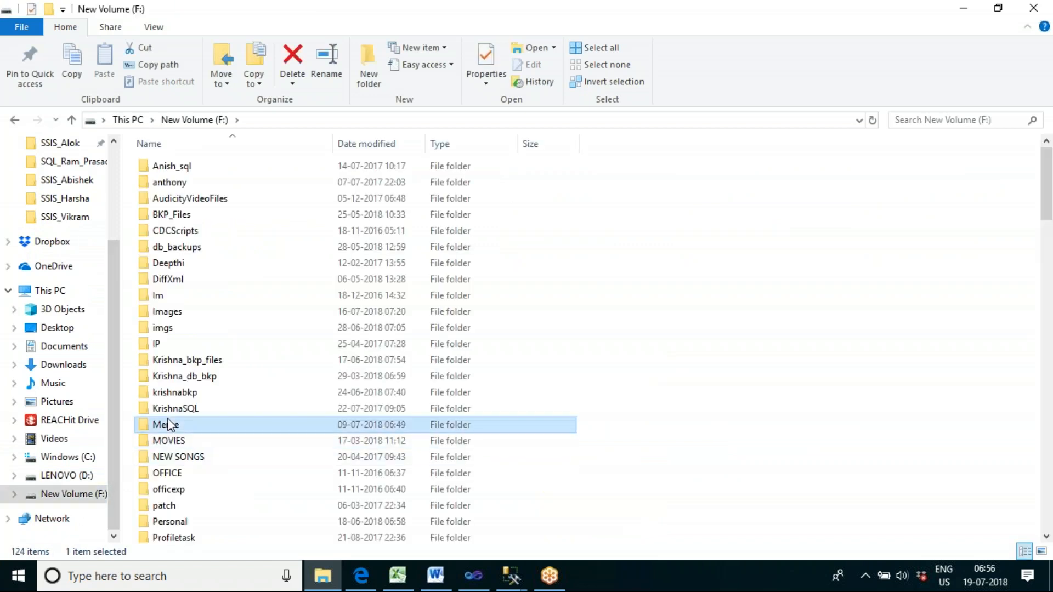
pyautogui.press('s')
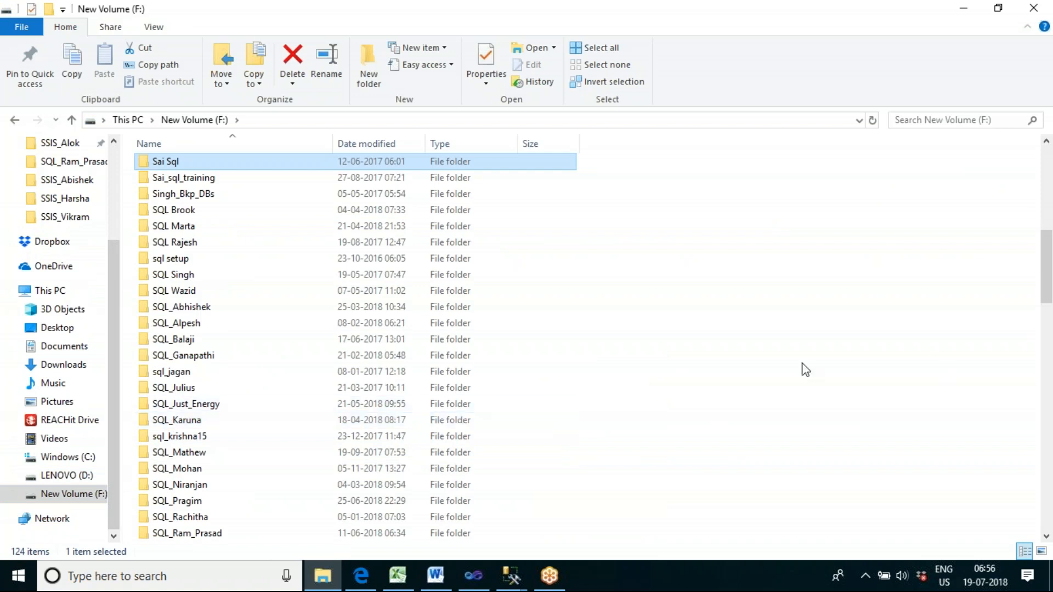
pyautogui.moveTo(1046, 290); pyautogui.dragTo(1047, 373)
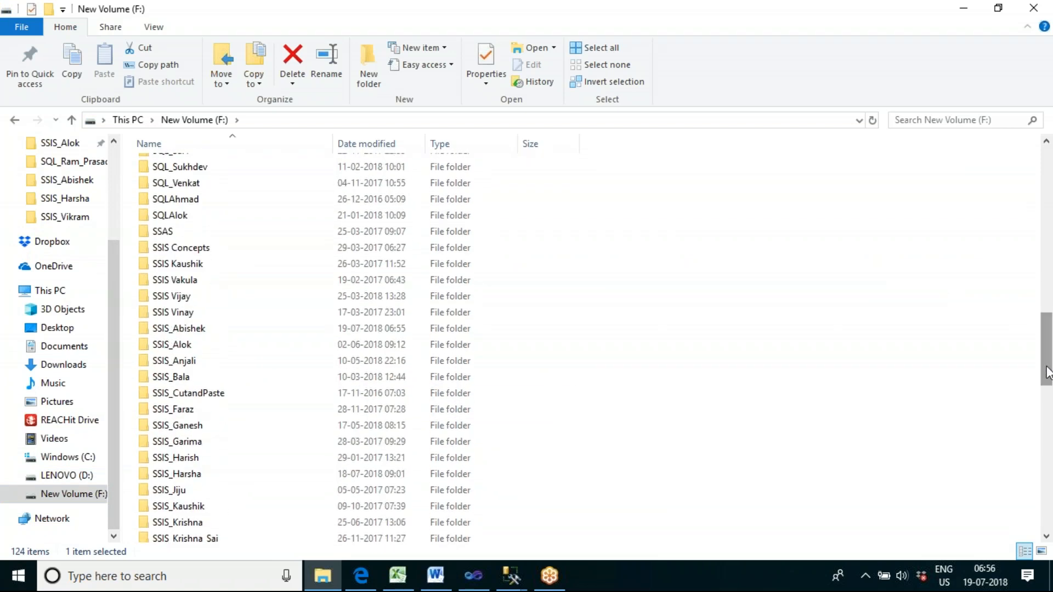
pyautogui.doubleClick(200, 329)
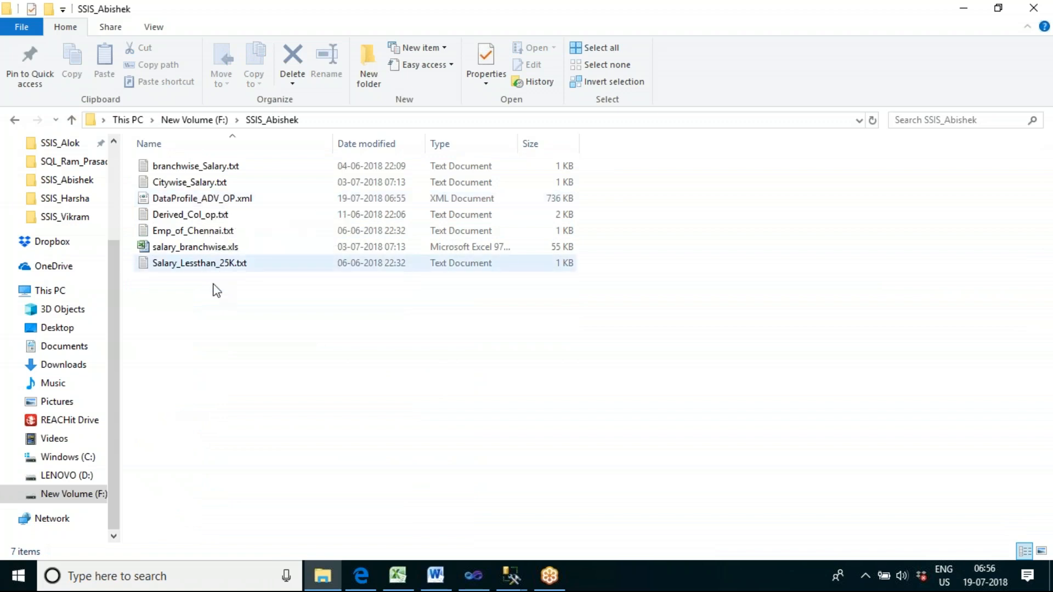
# Search Windows for "data", launch Data Profile Viewer, and maximize its window
pyautogui.click(162, 573)
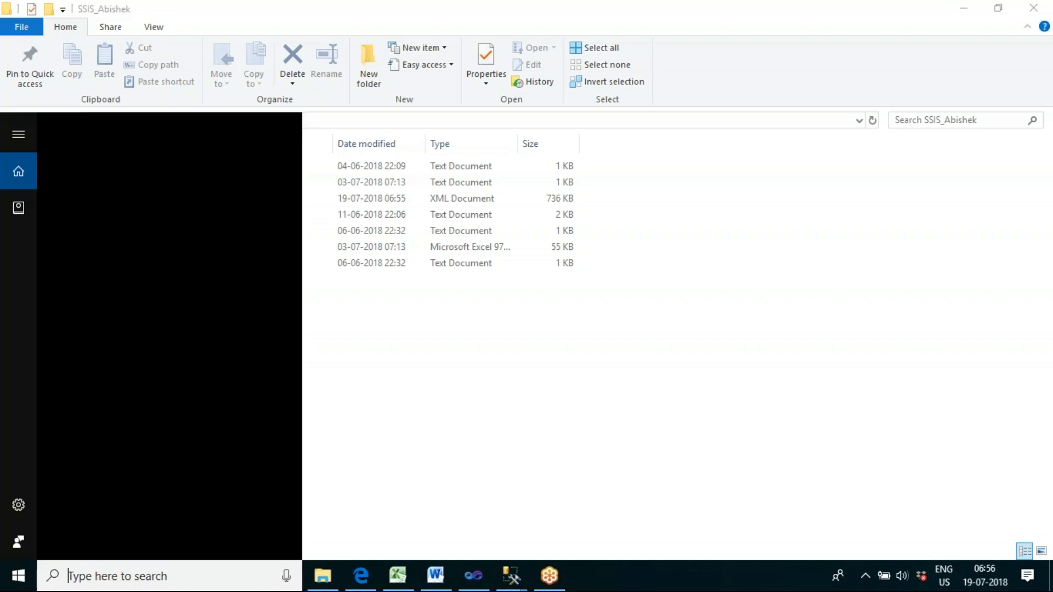
pyautogui.write('da')
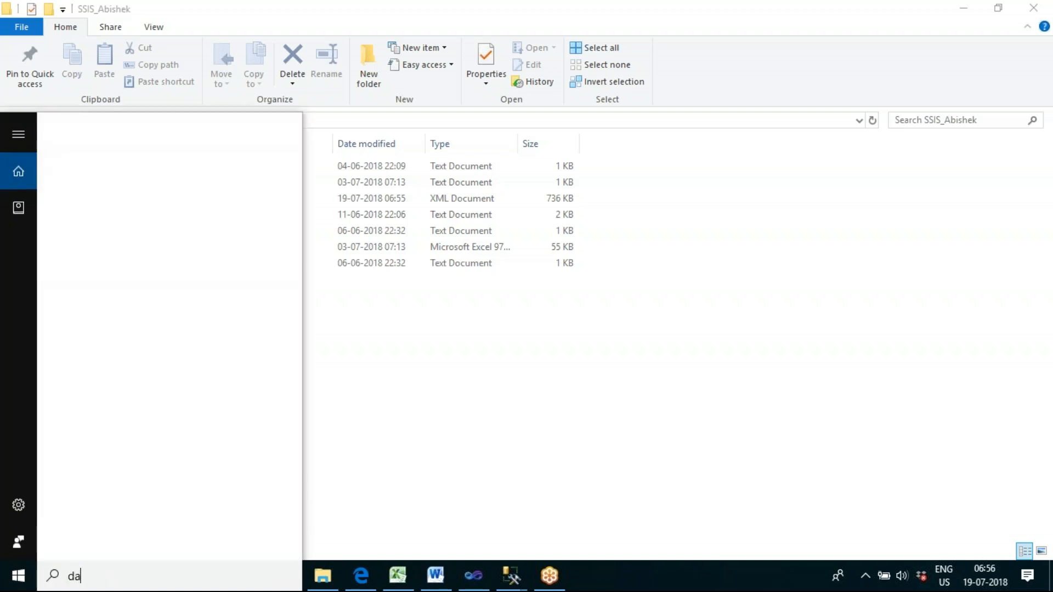
pyautogui.write('ta')
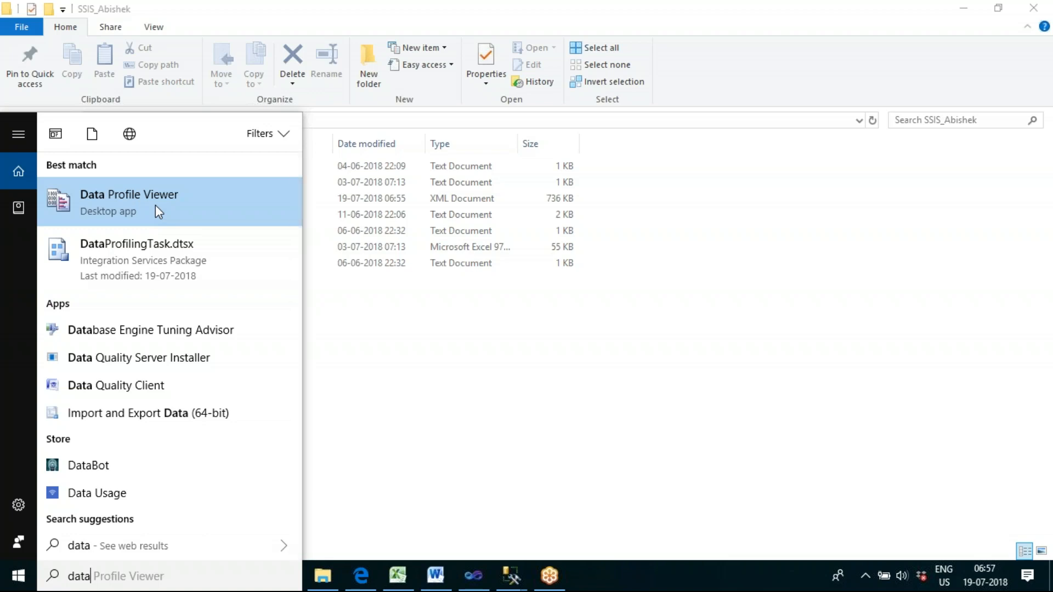
pyautogui.click(155, 205)
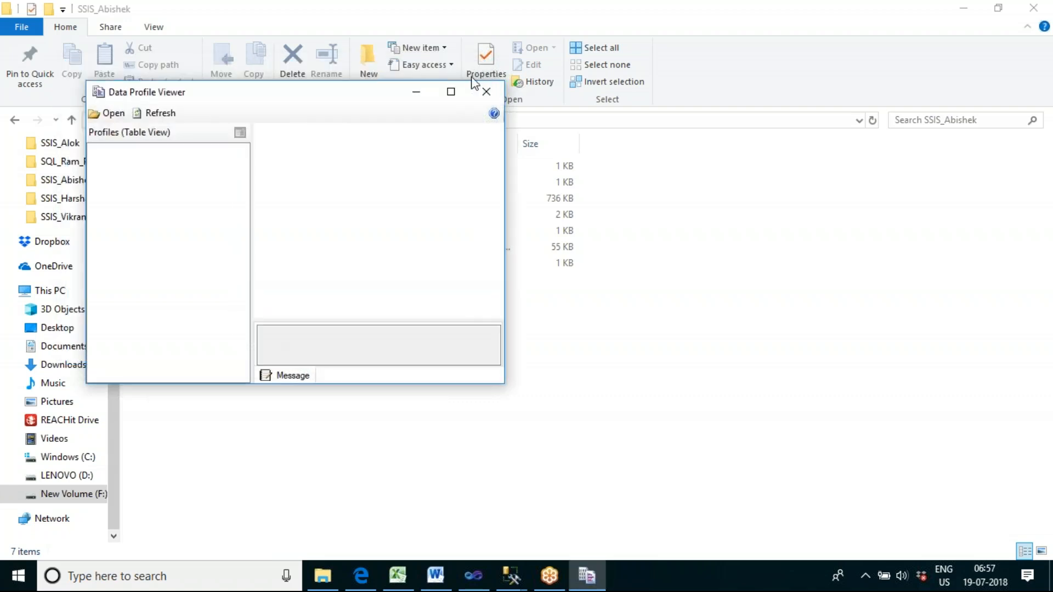
pyautogui.click(451, 92)
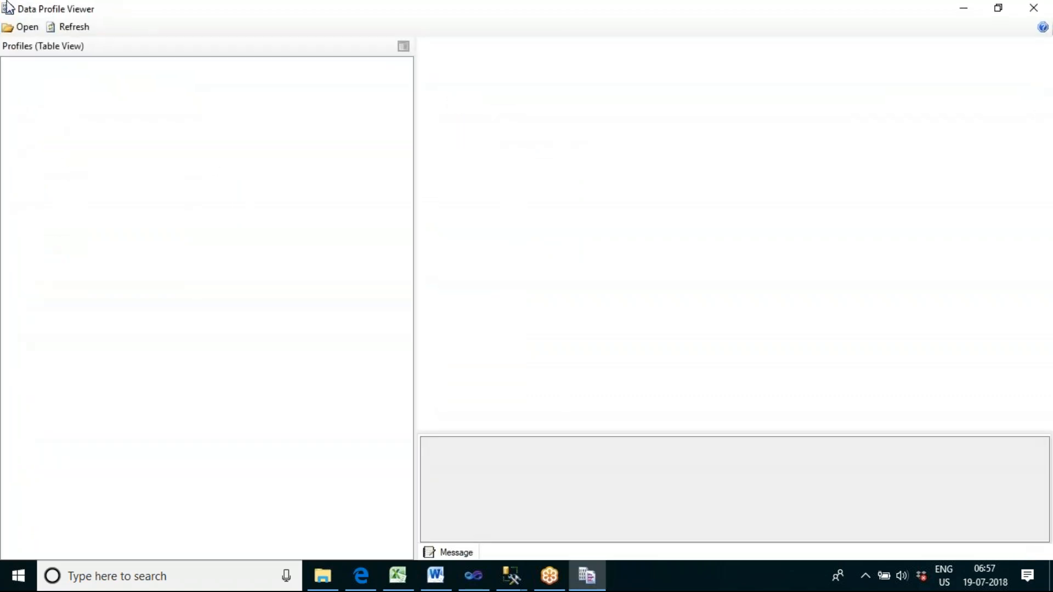
# Load the profile output file DataProfile_ADV_OP.xml from the F:\SSIS_Abishek folder into the viewer
pyautogui.click(26, 28)
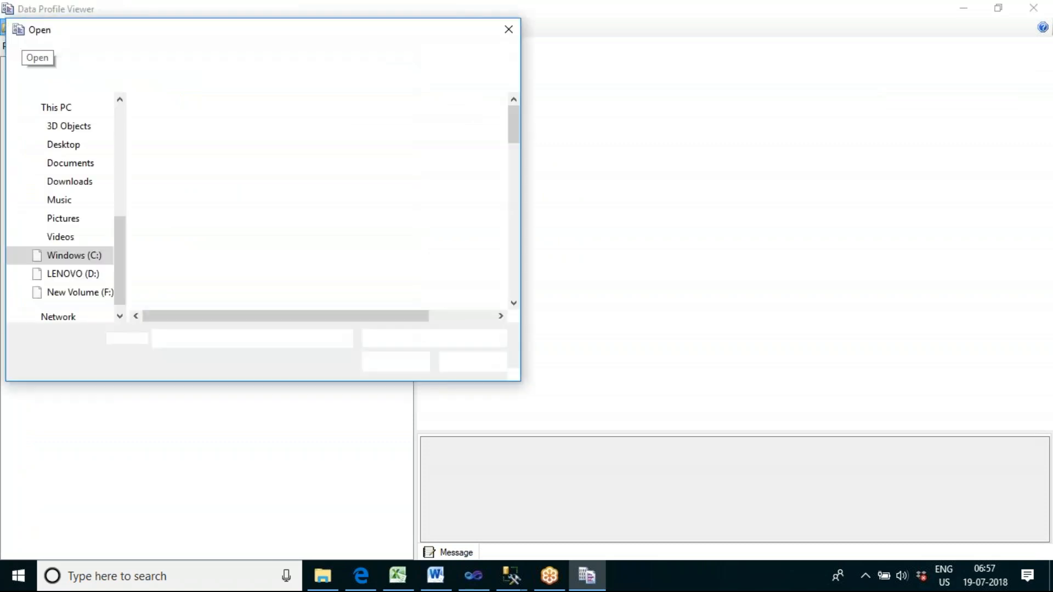
pyautogui.click(107, 294)
pyautogui.click(159, 259)
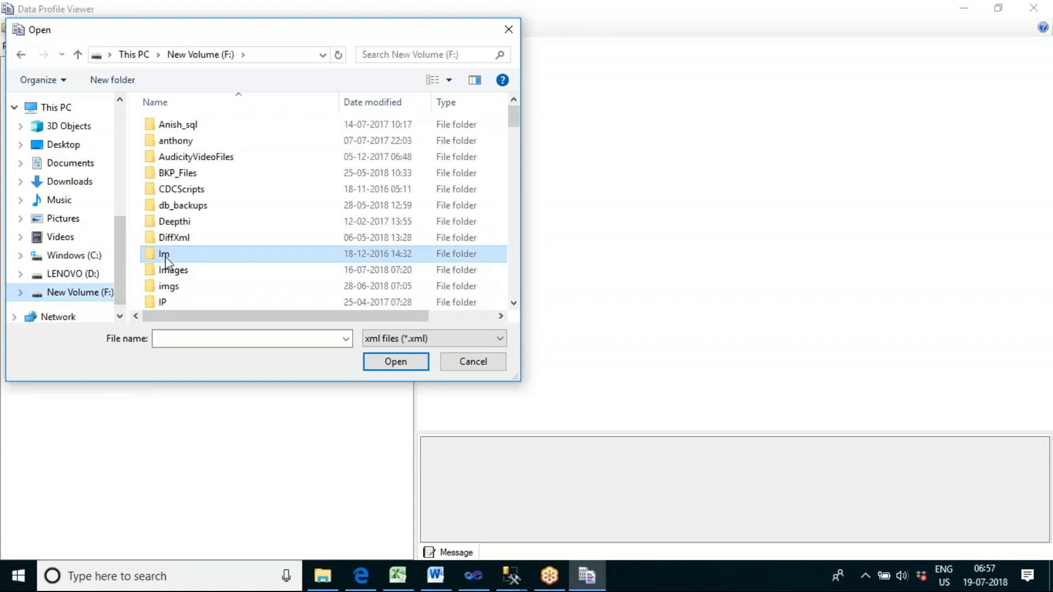
pyautogui.press('s')
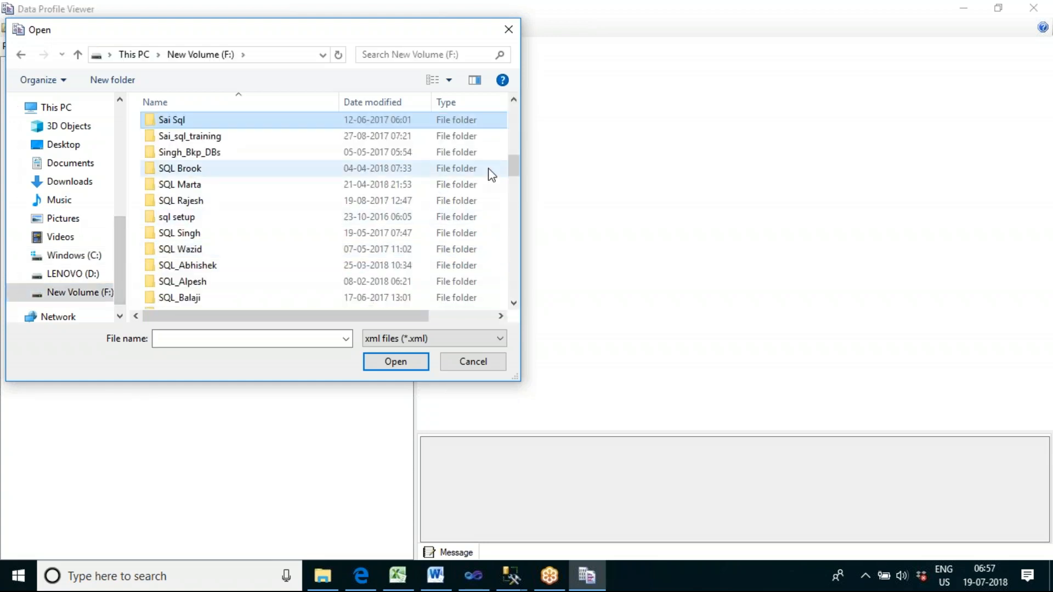
pyautogui.moveTo(515, 171); pyautogui.dragTo(514, 212)
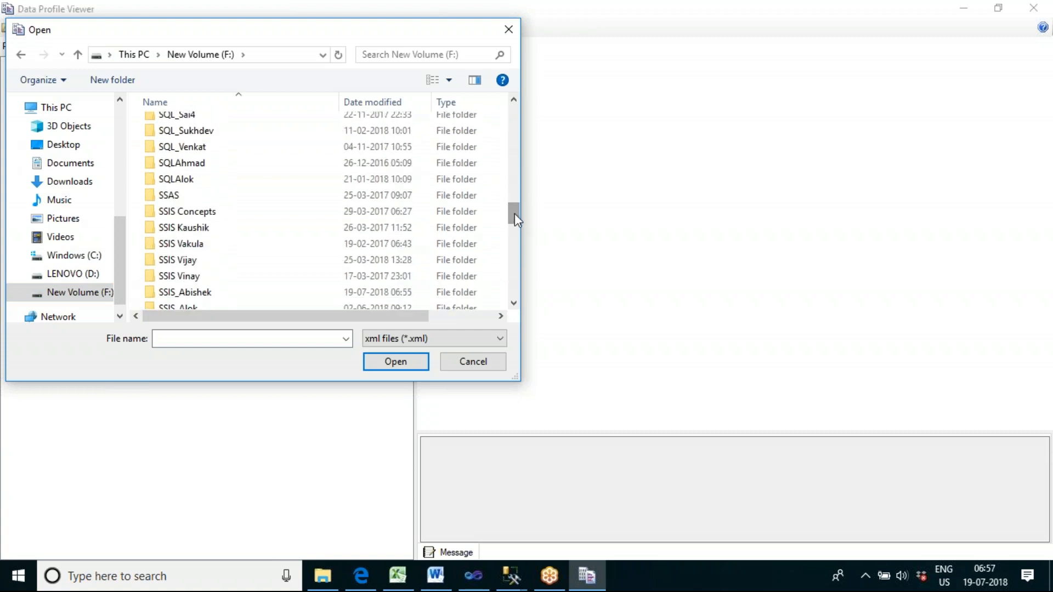
pyautogui.doubleClick(209, 293)
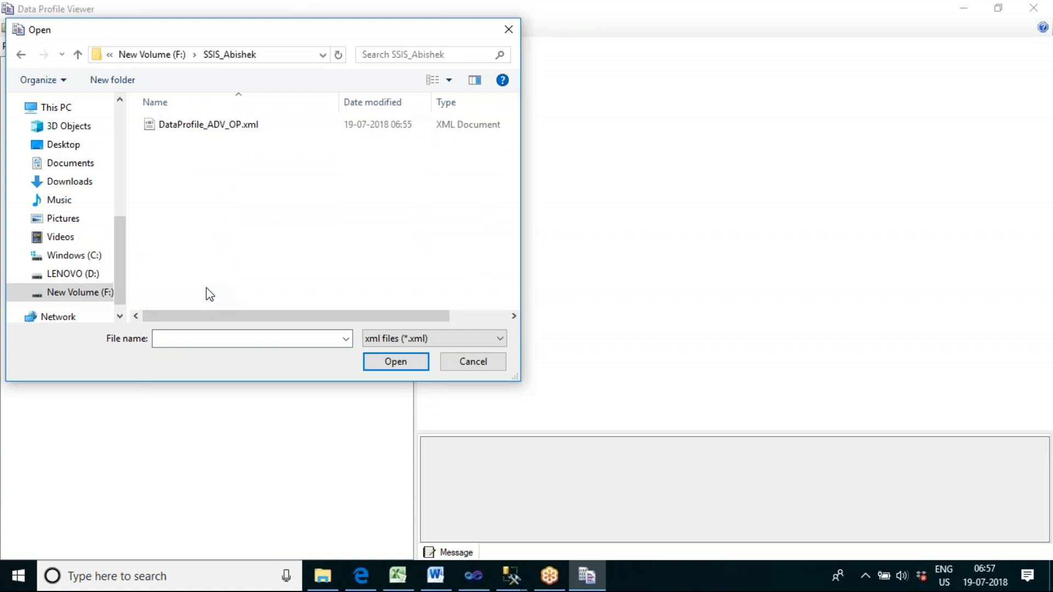
pyautogui.click(209, 126)
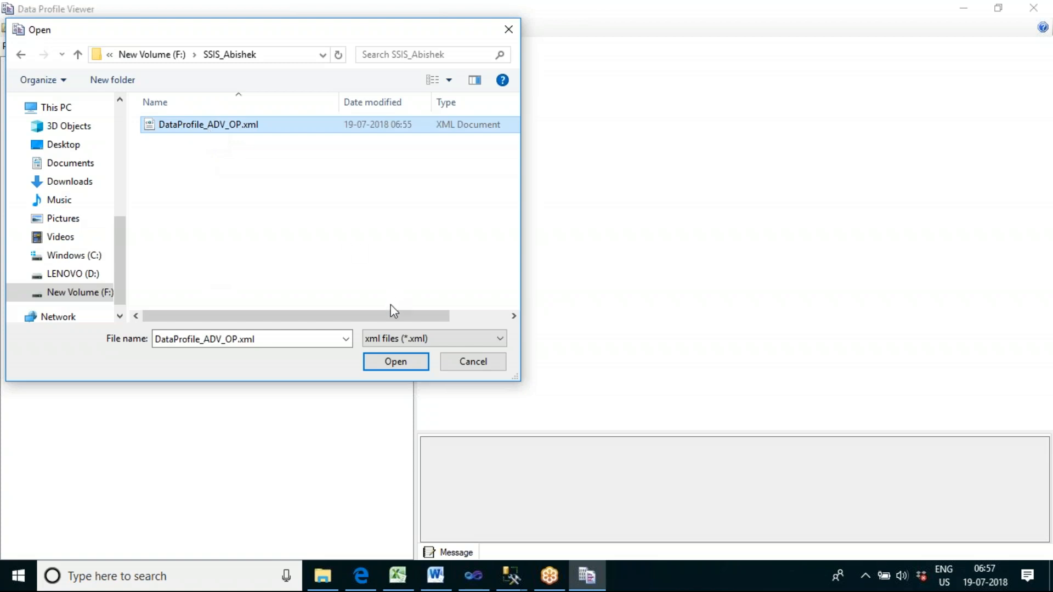
pyautogui.click(395, 362)
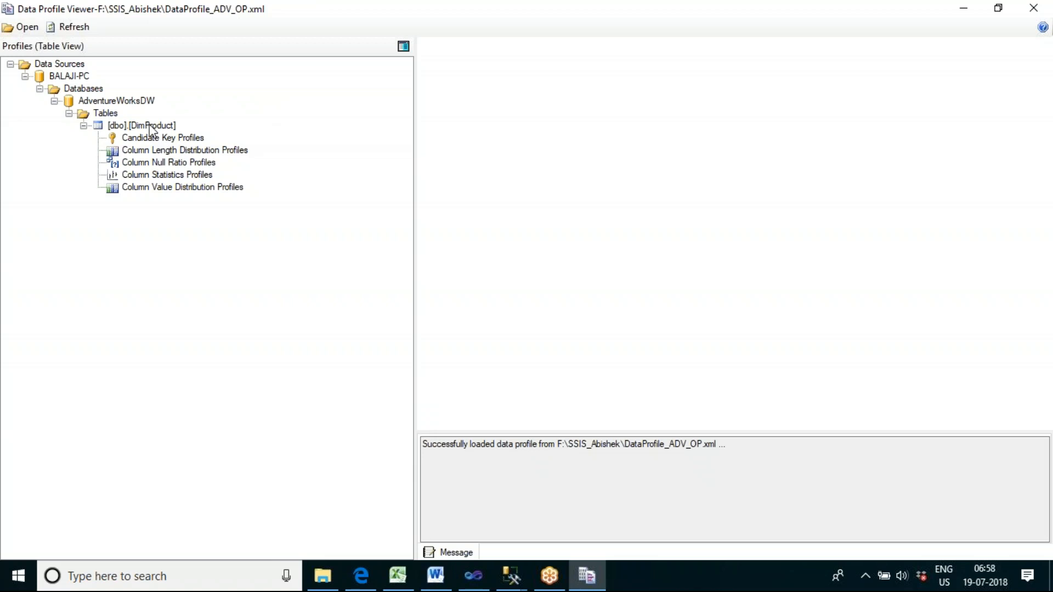
# Examine the Column Length Distribution Profiles of [dbo].[DimProduct], including the length distribution of the Color column
pyautogui.click(159, 152)
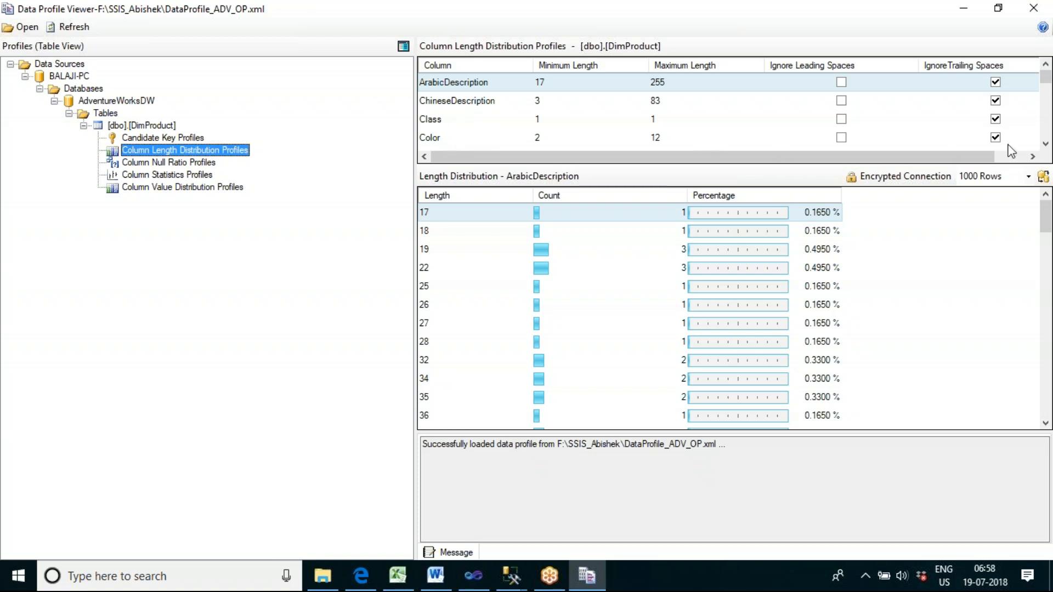
pyautogui.moveTo(1046, 146); pyautogui.dragTo(1046, 146)
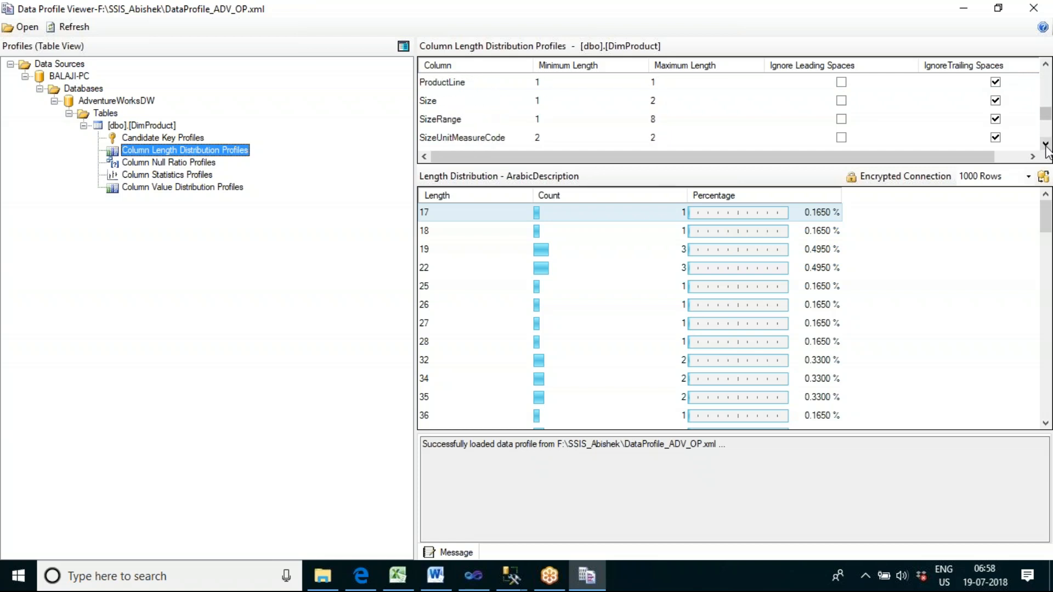
pyautogui.click(1047, 76)
pyautogui.click(1047, 76)
pyautogui.click(1048, 79)
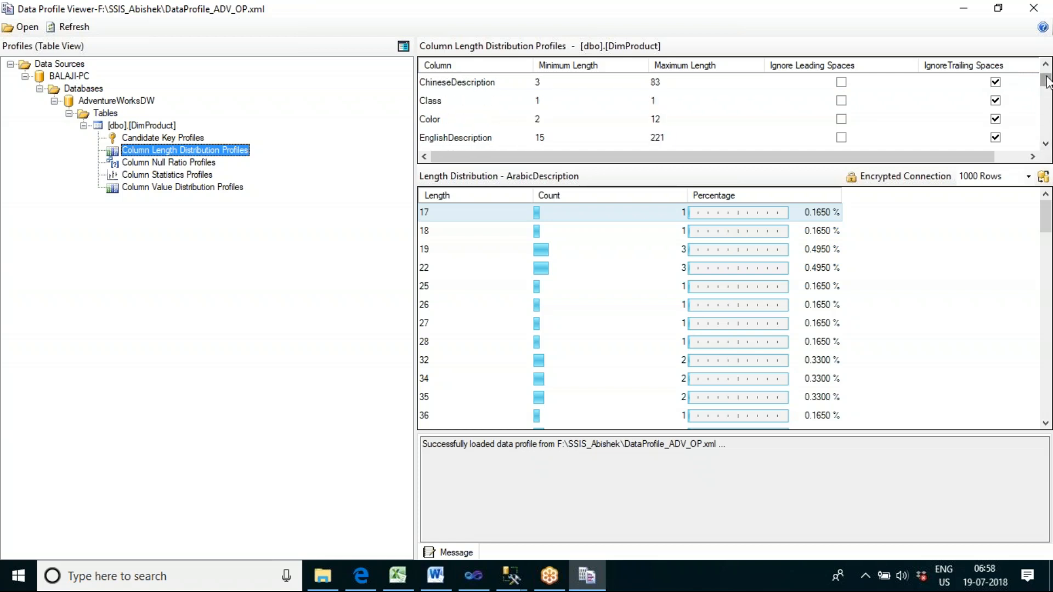
pyautogui.click(1044, 65)
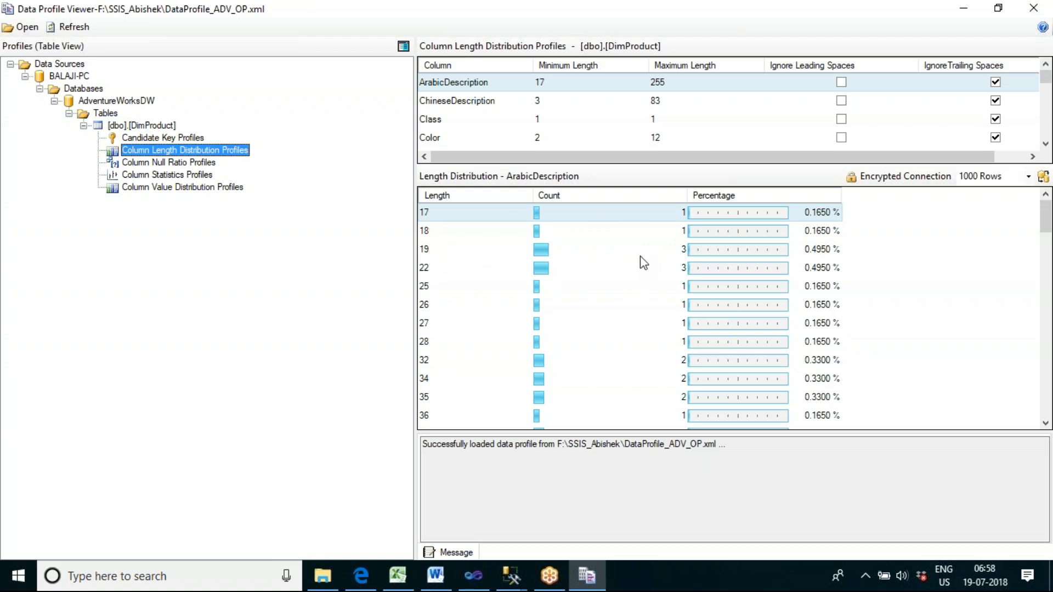
pyautogui.click(427, 137)
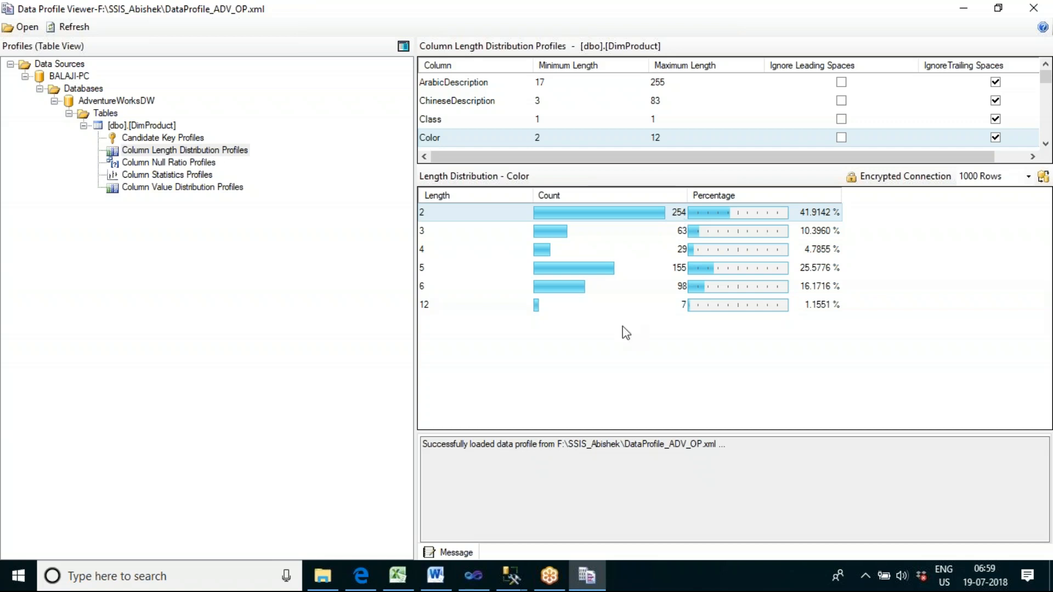
# Switch to SQL Server Management Studio and open a new query against the AdventureWorksDW database
pyautogui.click(507, 586)
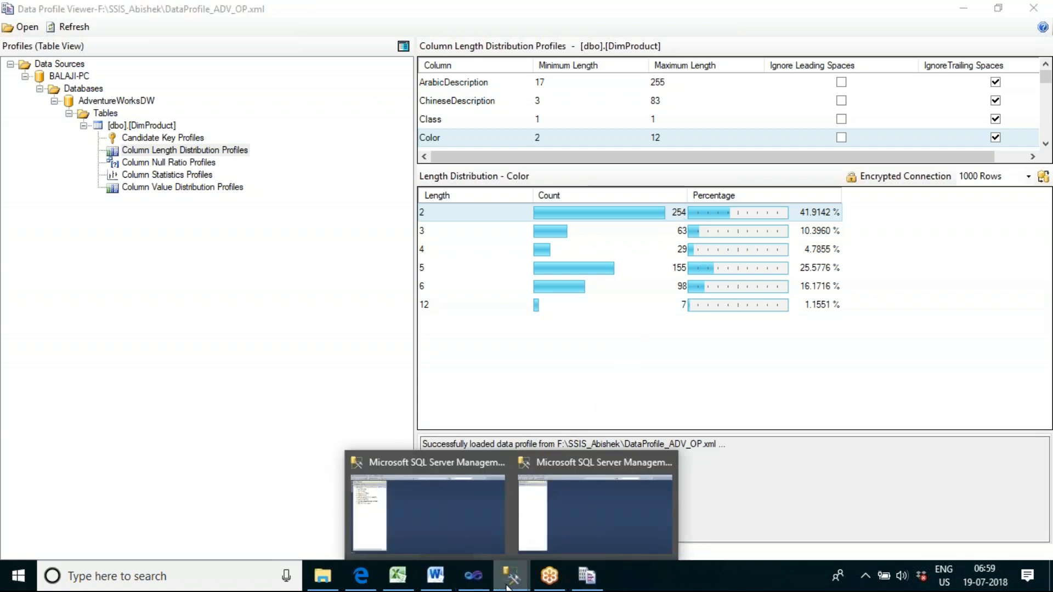
pyautogui.click(456, 531)
pyautogui.click(40, 115)
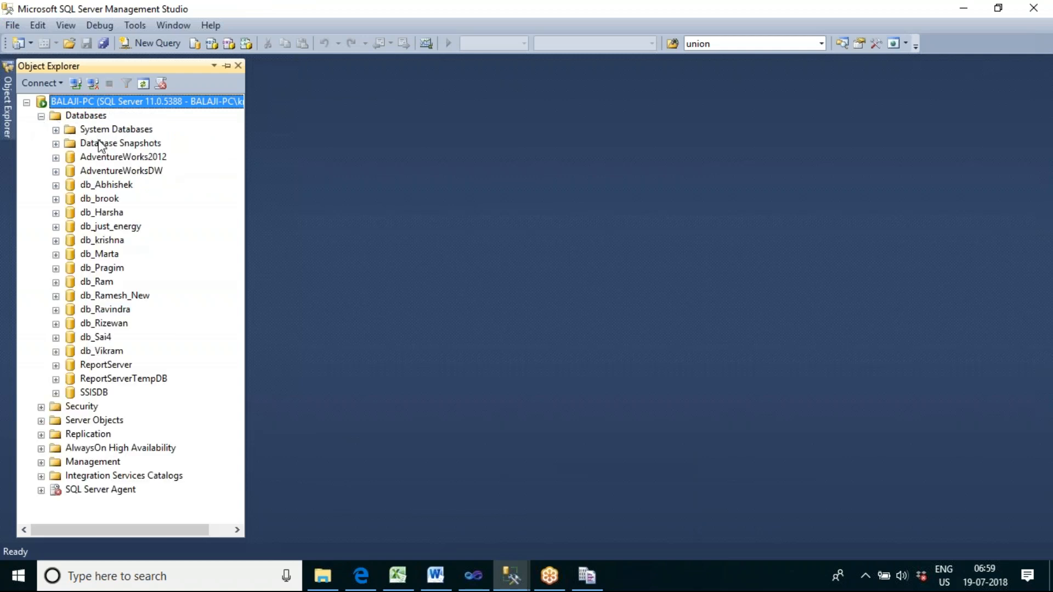
pyautogui.click(106, 171)
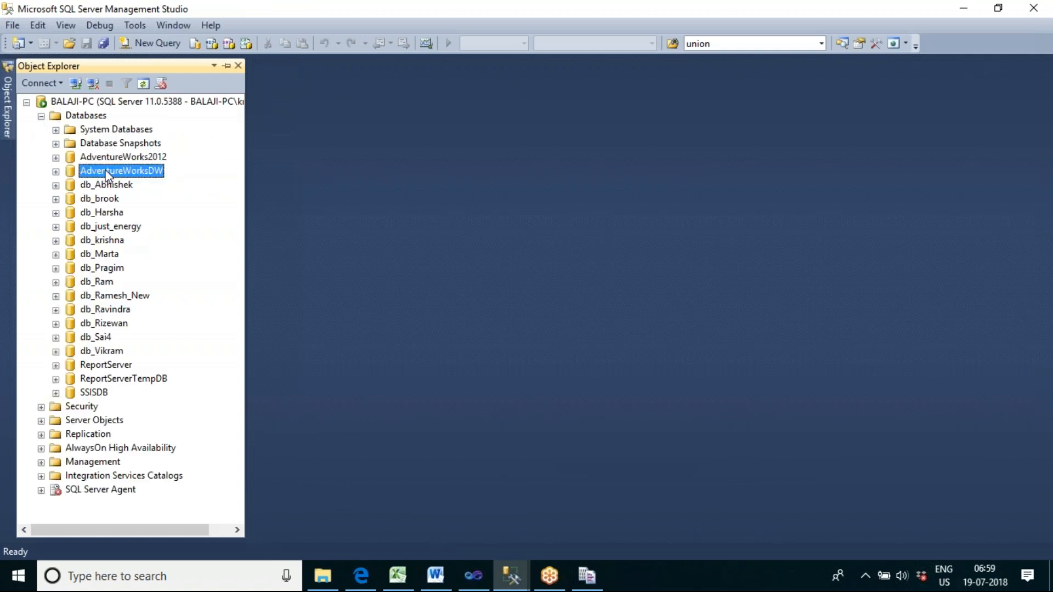
pyautogui.click(162, 43)
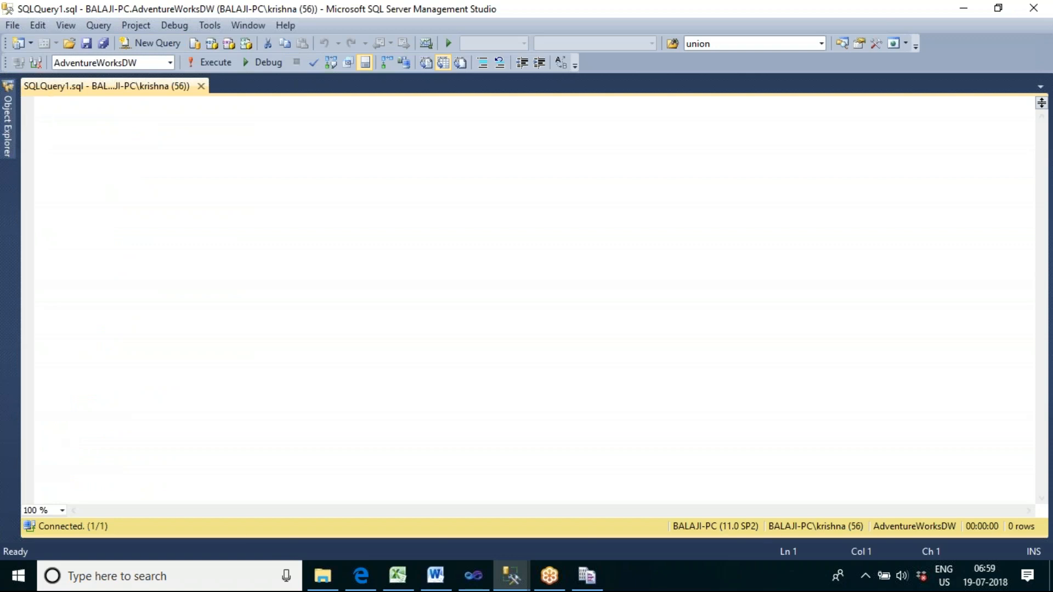
# Write and run the query "select distinct color from dimproduct", then select the NA value in the results
pyautogui.write('select *')
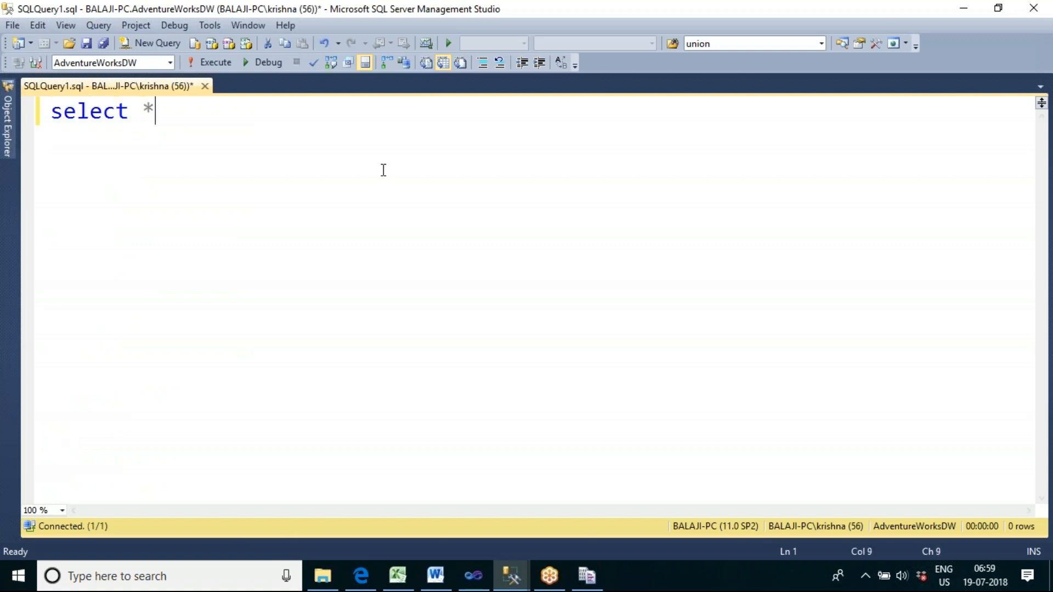
pyautogui.write(' from dimproduct')
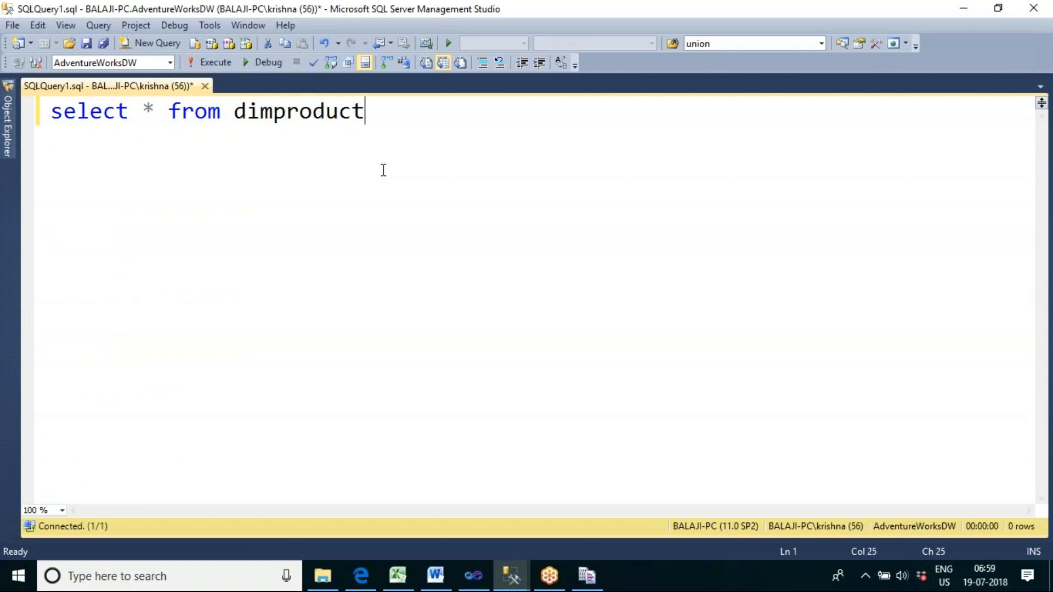
pyautogui.click(150, 108)
pyautogui.press('BackSpace')
pyautogui.write('color')
pyautogui.press('BackSpace')
pyautogui.press('BackSpace')
pyautogui.press('BackSpace')
pyautogui.press('BackSpace')
pyautogui.press('BackSpace')
pyautogui.write('distinc')
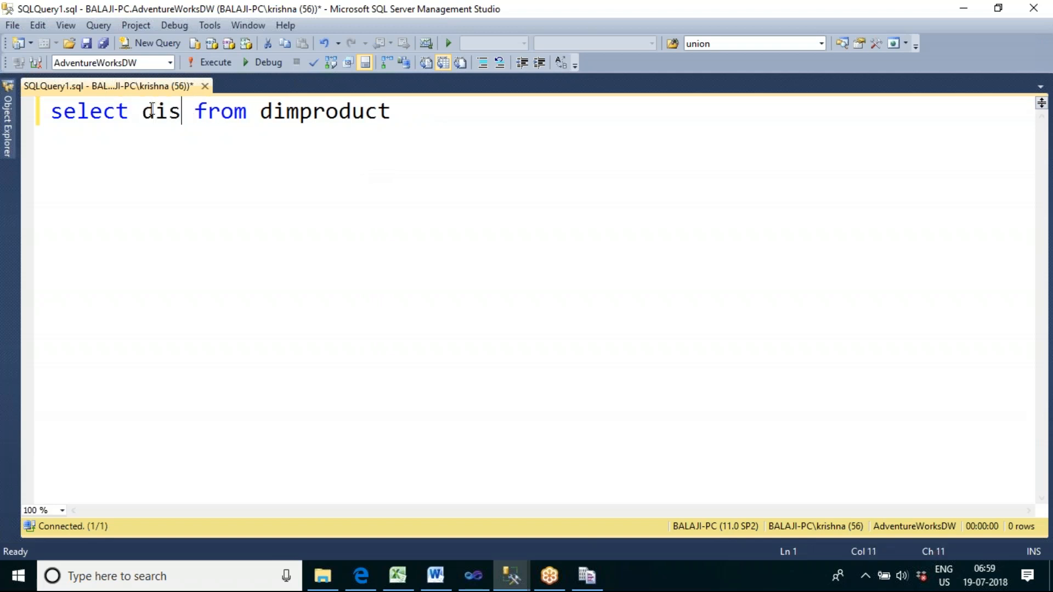
pyautogui.write('t color')
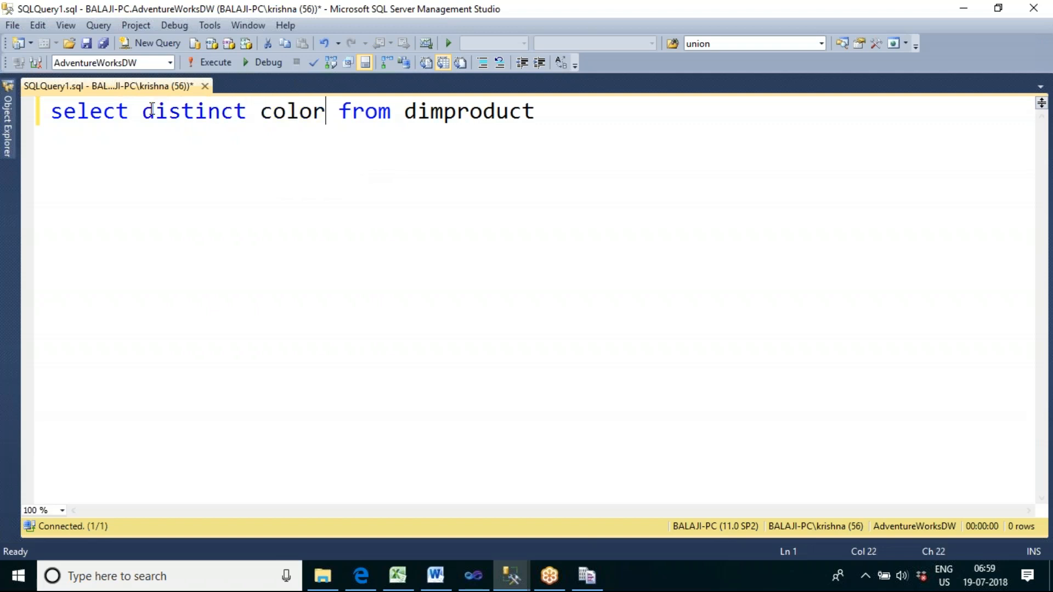
pyautogui.press('F5')
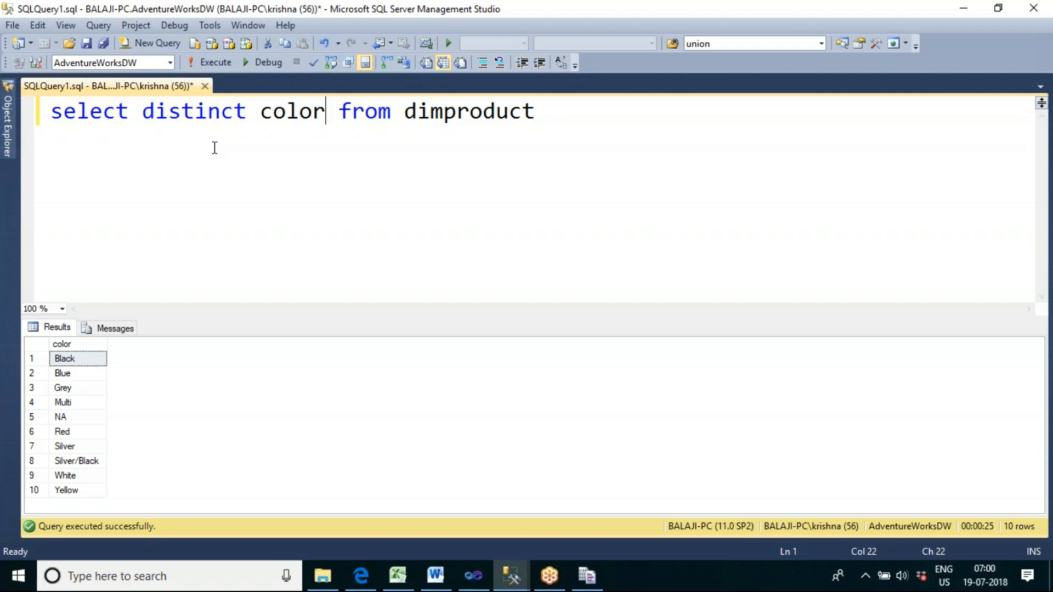
pyautogui.click(71, 421)
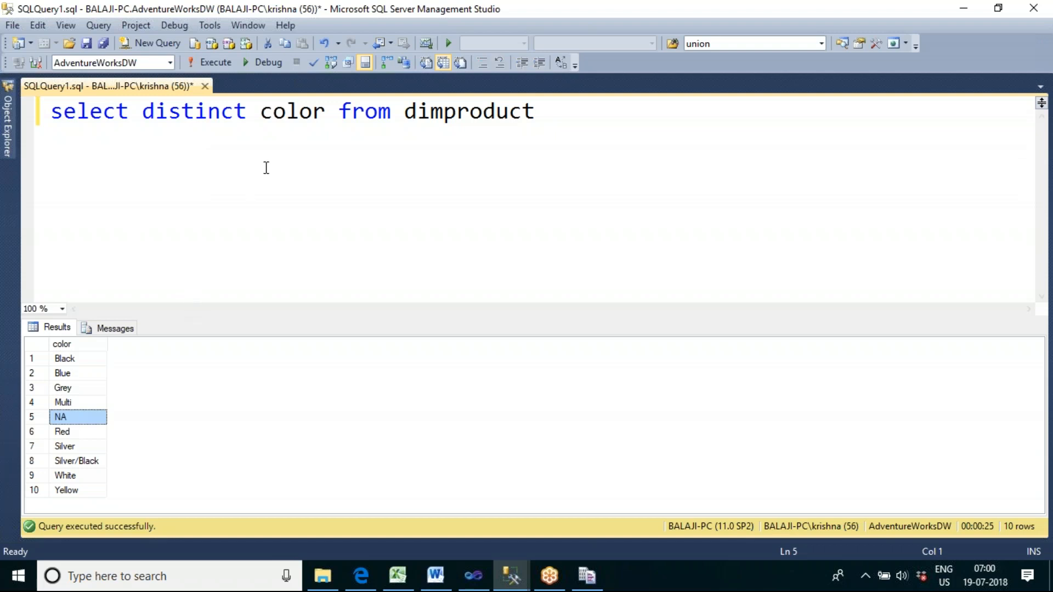
# Remove distinct from the query and add count(*) after color in the select list
pyautogui.doubleClick(229, 114)
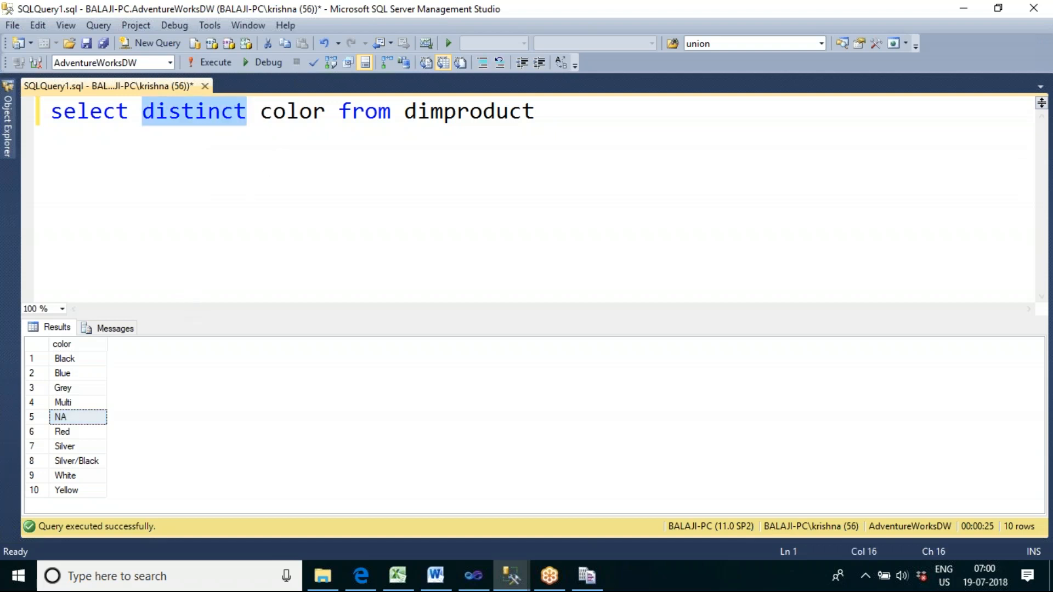
pyautogui.press('Delete')
pyautogui.click(218, 113)
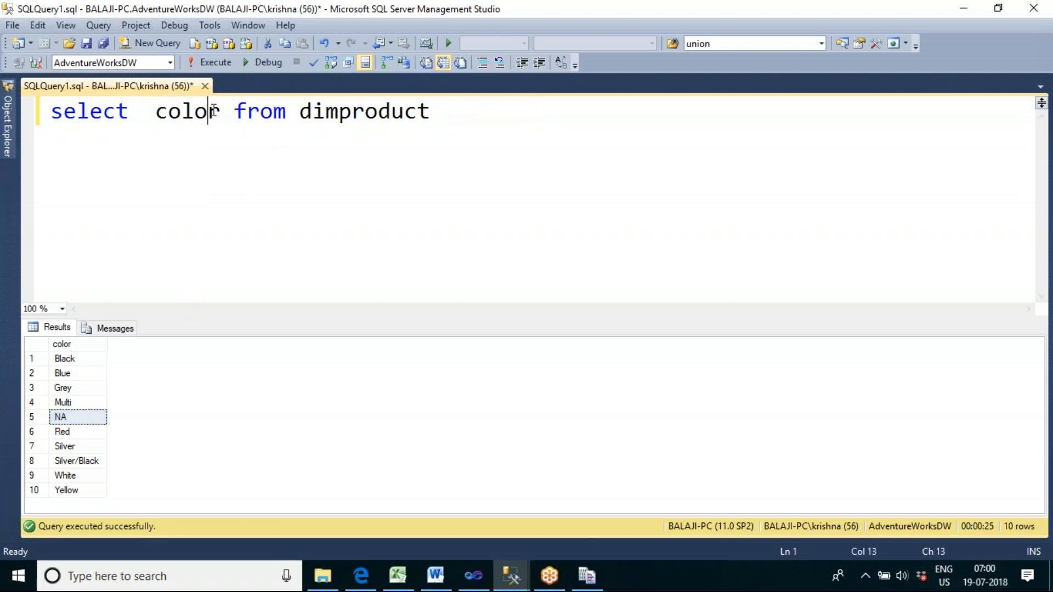
pyautogui.write(',cou')
pyautogui.write('nt(')
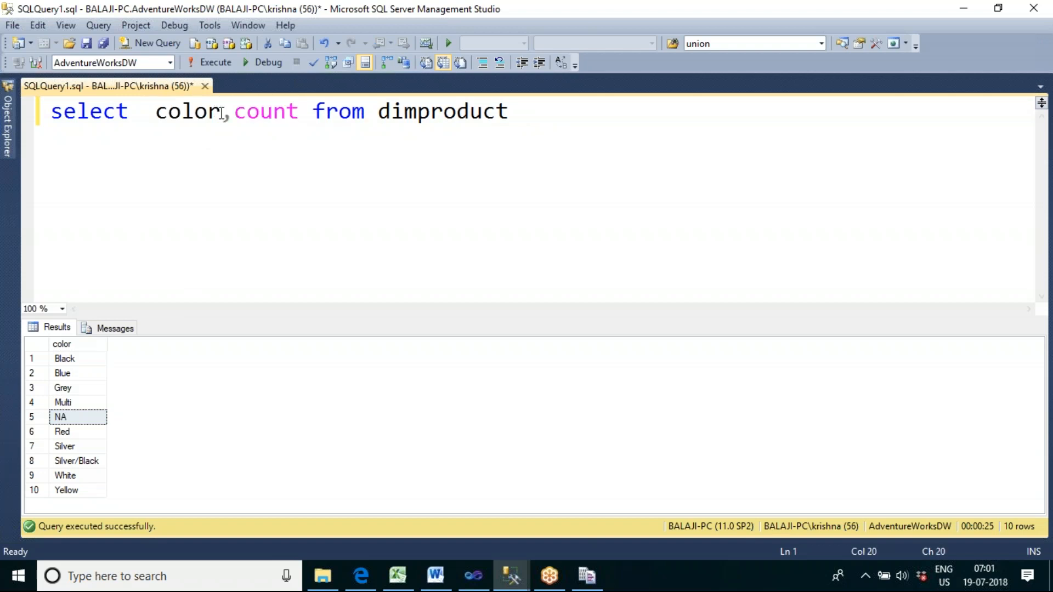
pyautogui.write('*)')
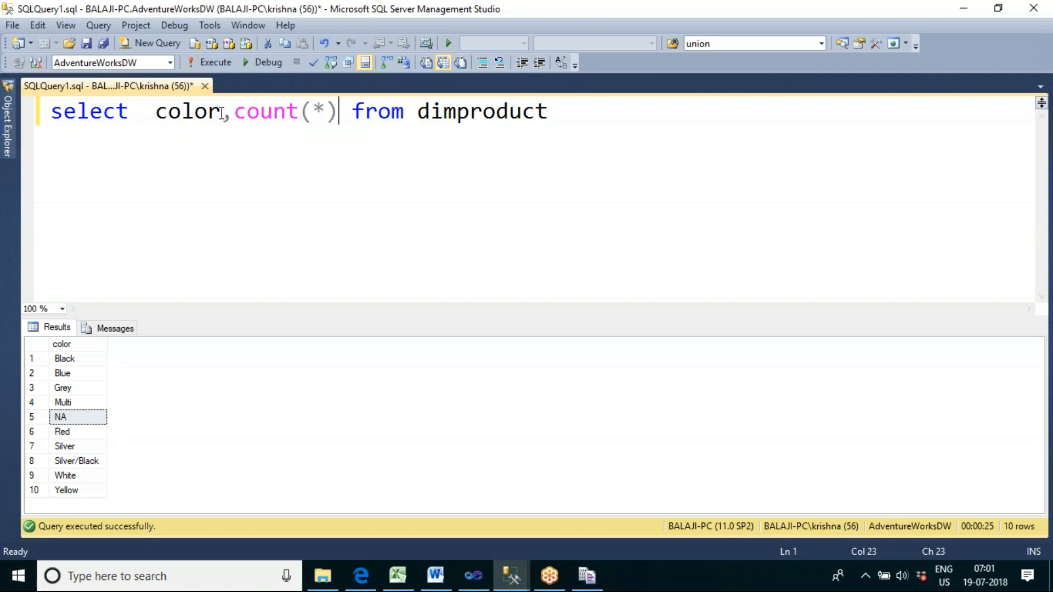
# Append "group by color" after dimproduct and run the query
pyautogui.click(559, 112)
pyautogui.write('g')
pyautogui.write('orup')
pyautogui.press('BackSpace')
pyautogui.press('BackSpace')
pyautogui.press('BackSpace')
pyautogui.press('BackSpace')
pyautogui.write('roup by color')
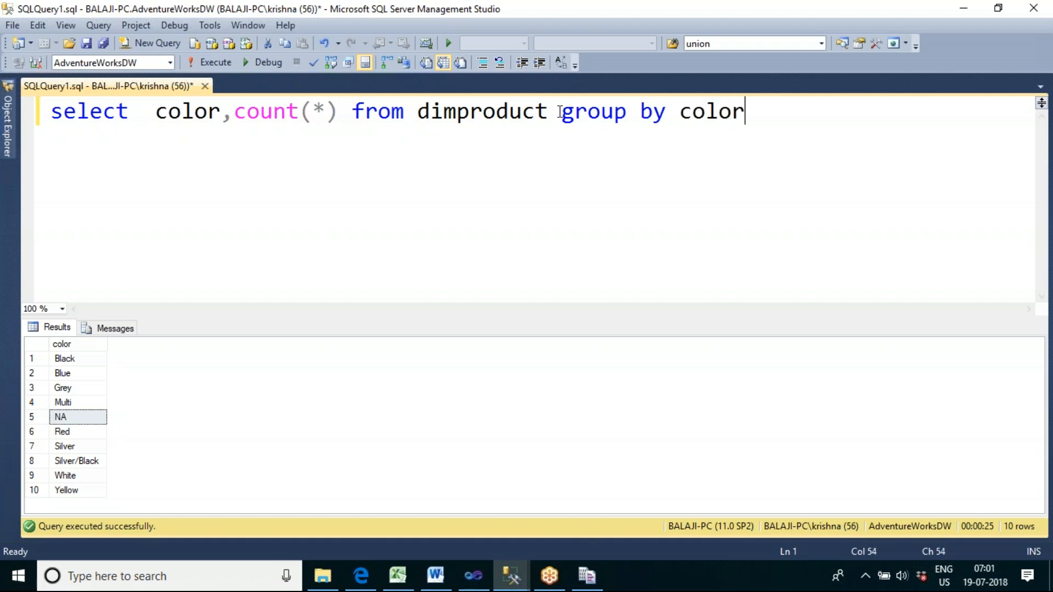
pyautogui.press('F5')
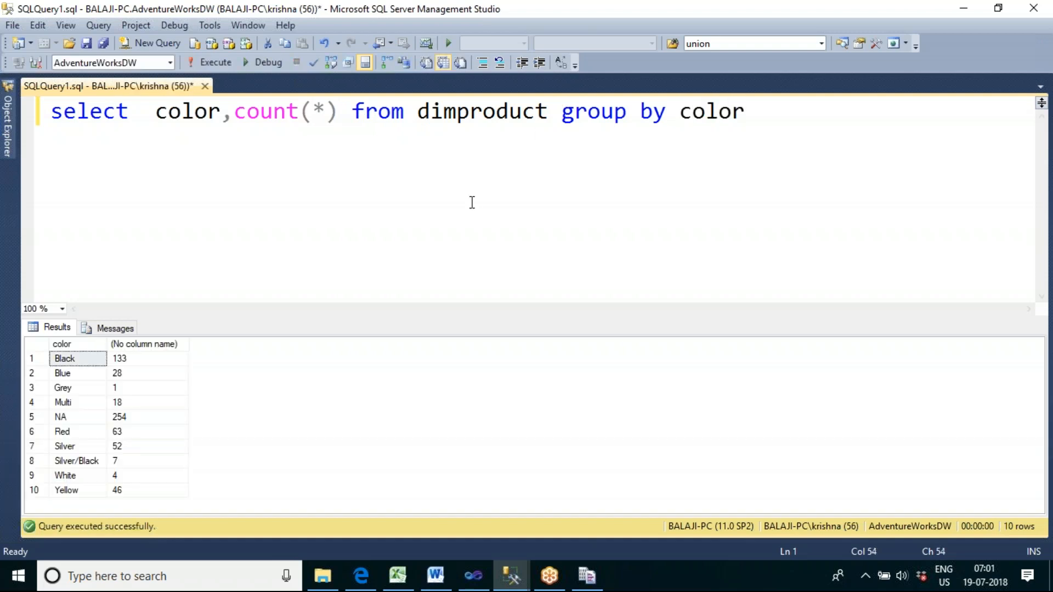
# Compare the counts of NA, Black, Multi and White in the query results with Color's length distribution in Data Profile Viewer
pyautogui.click(73, 420)
pyautogui.click(122, 421)
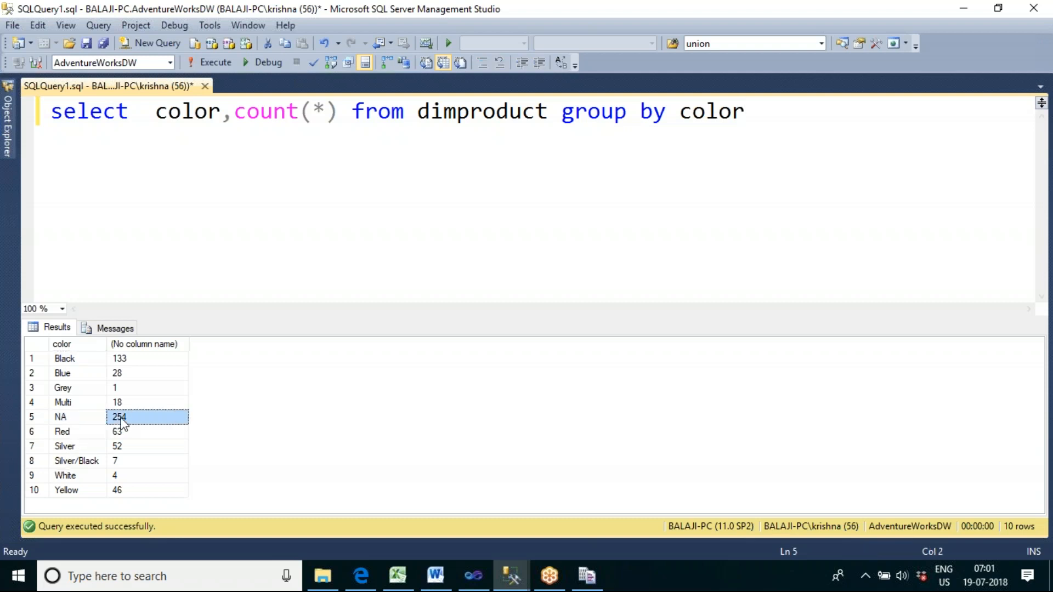
pyautogui.click(77, 357)
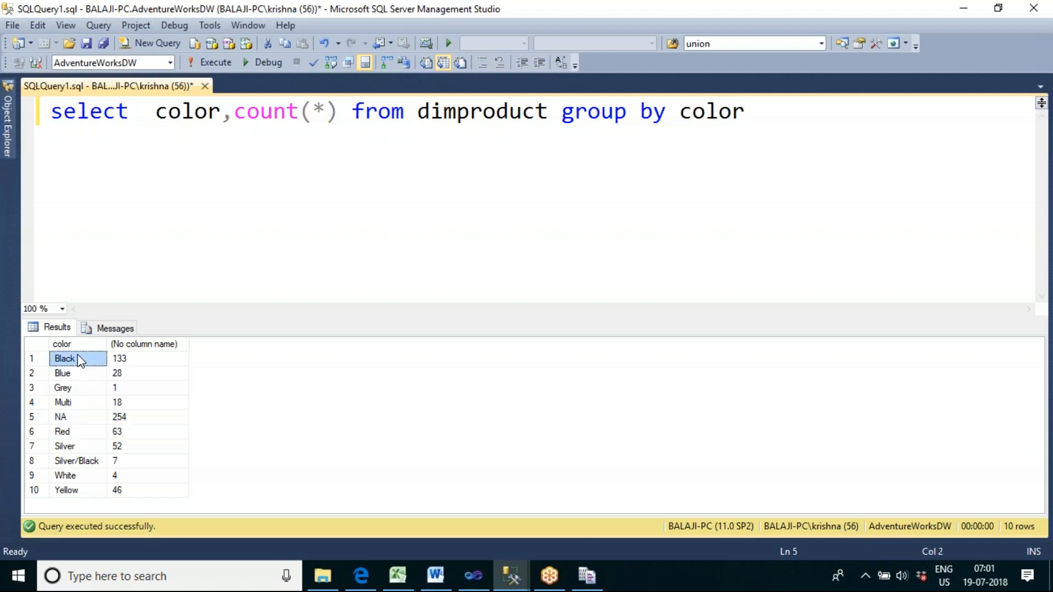
pyautogui.click(134, 360)
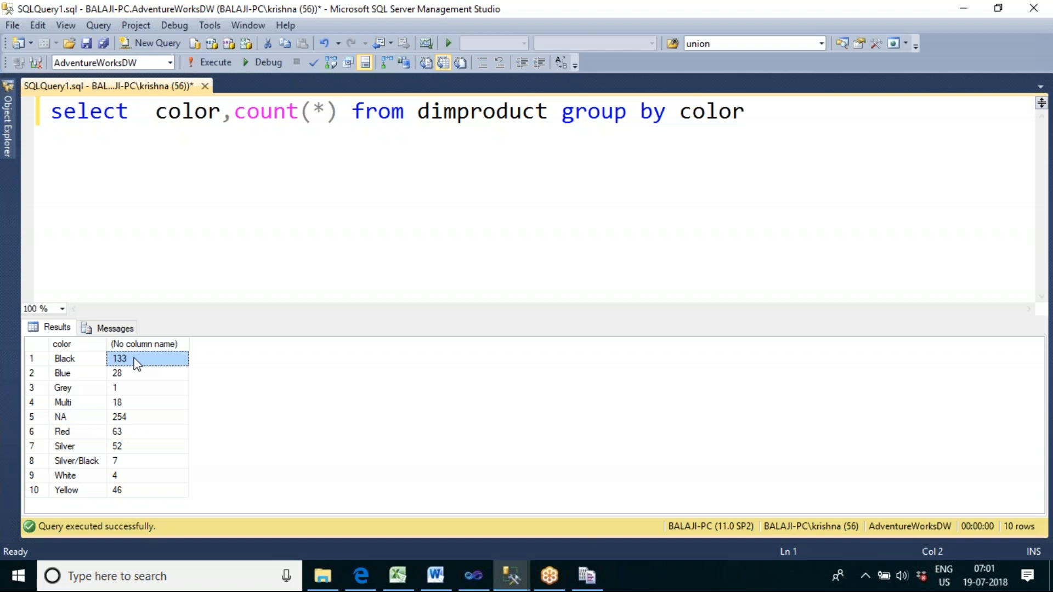
pyautogui.hotkey('alt', 'Tab')
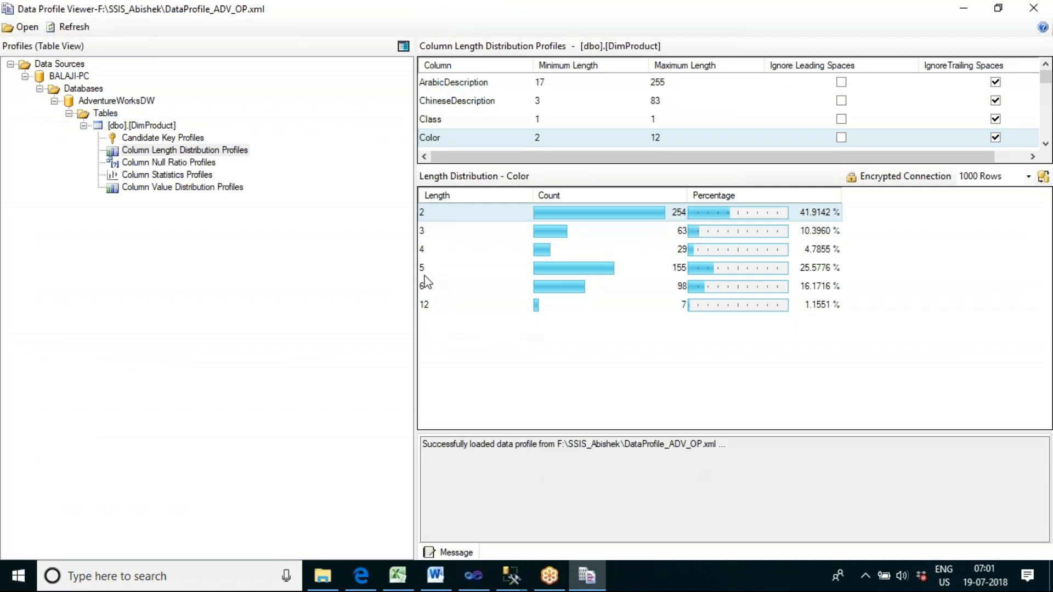
pyautogui.click(423, 269)
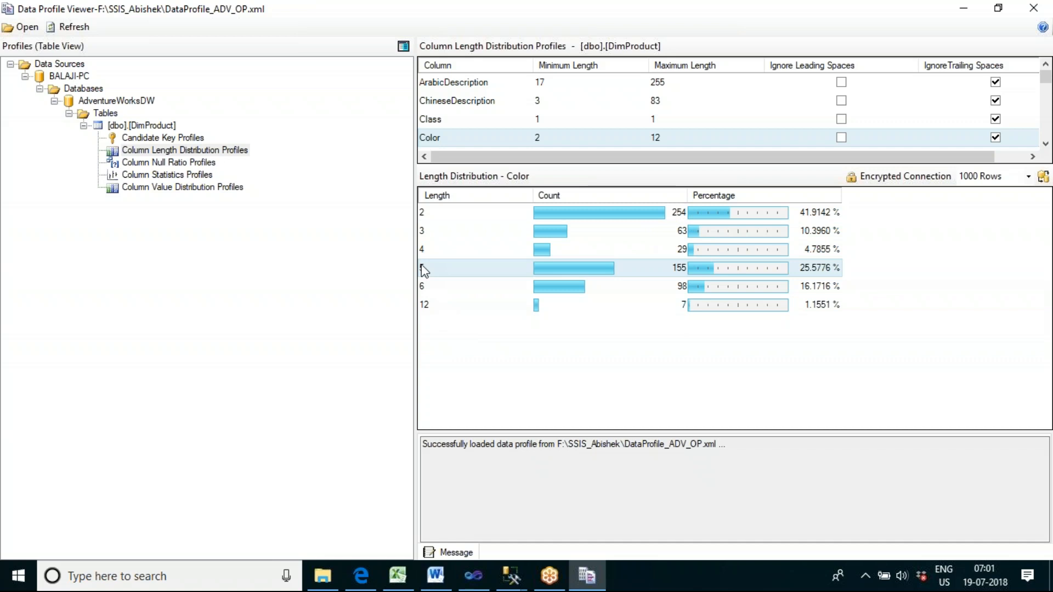
pyautogui.hotkey('alt', 'Tab')
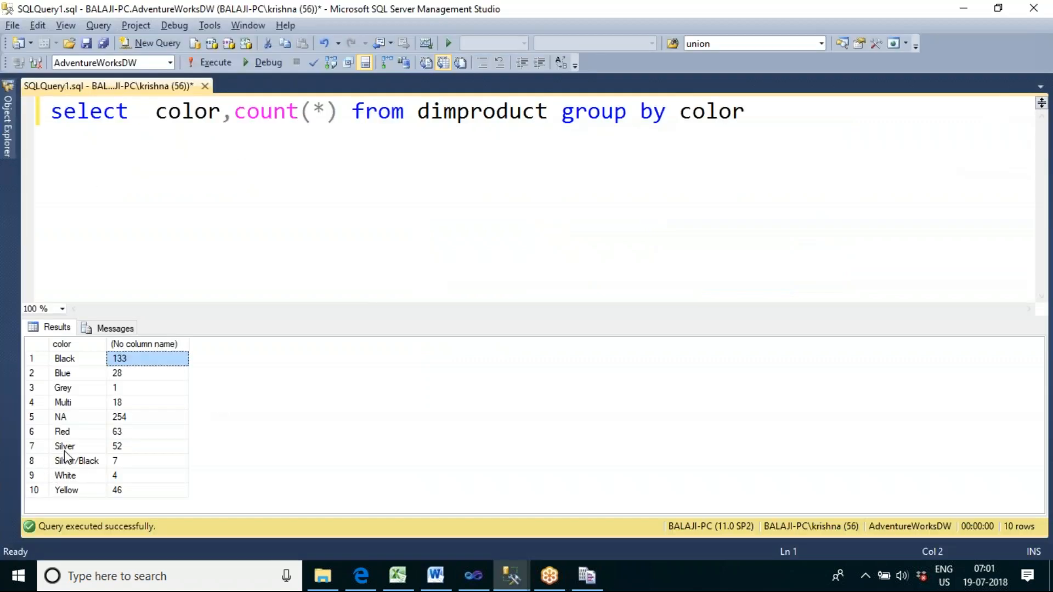
pyautogui.click(75, 404)
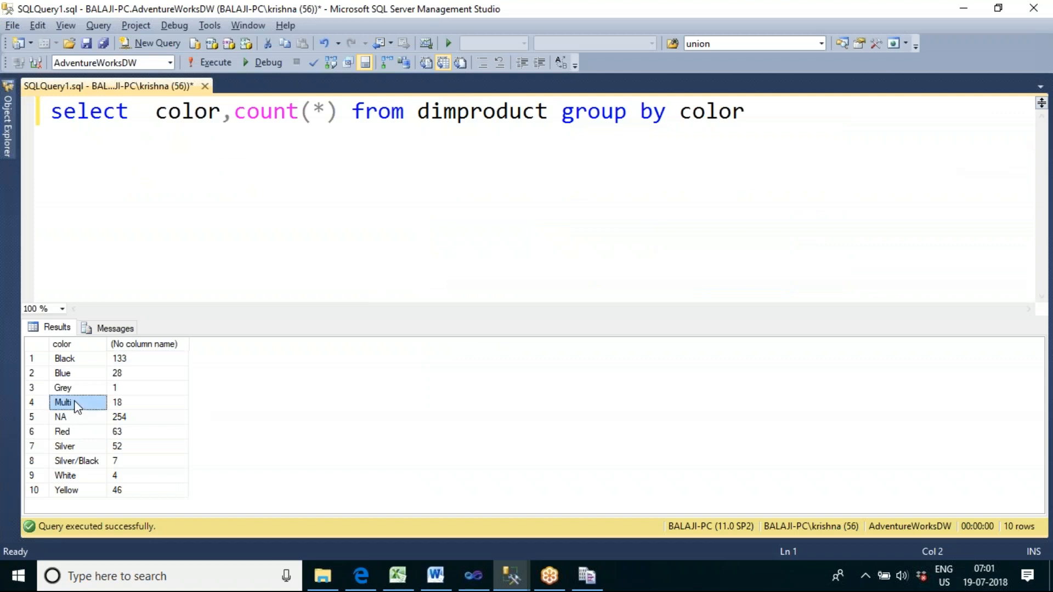
pyautogui.click(85, 477)
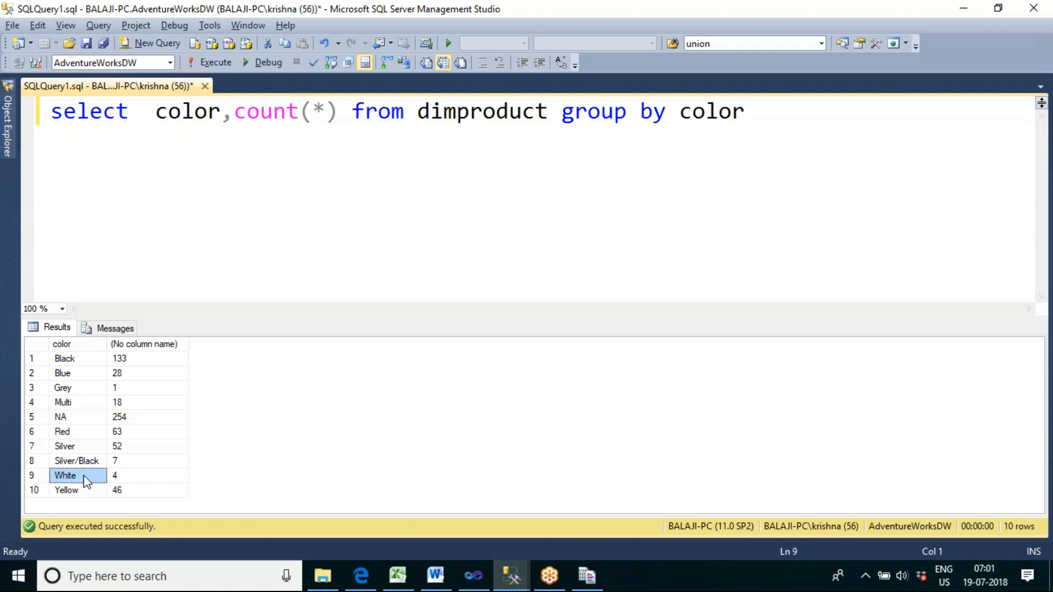
# Return to Data Profile Viewer and examine the length distributions of the Class, Color and GermanDescription columns
pyautogui.hotkey('alt', 'Tab')
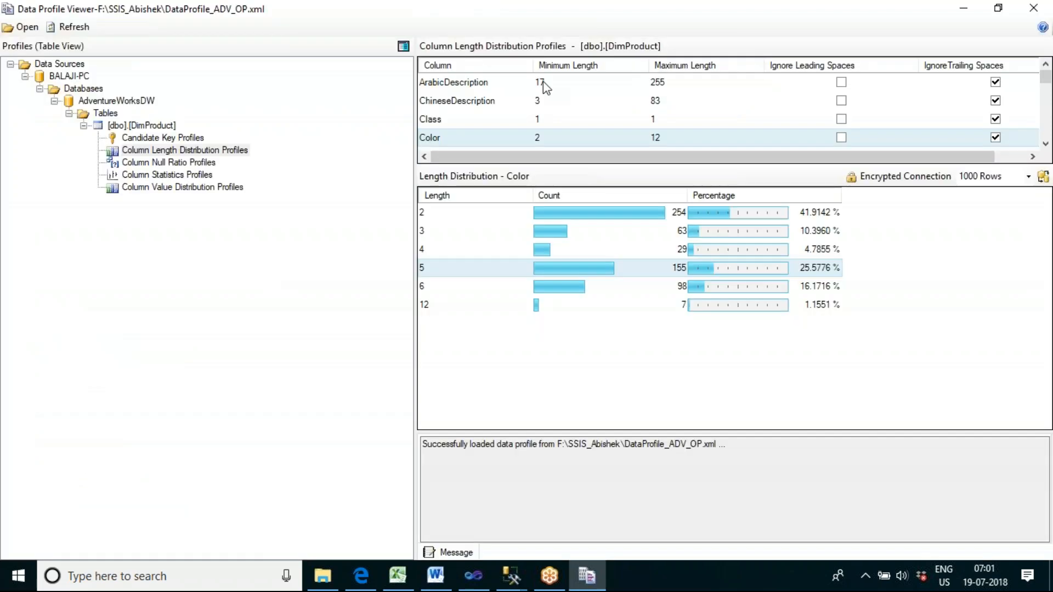
pyautogui.click(434, 123)
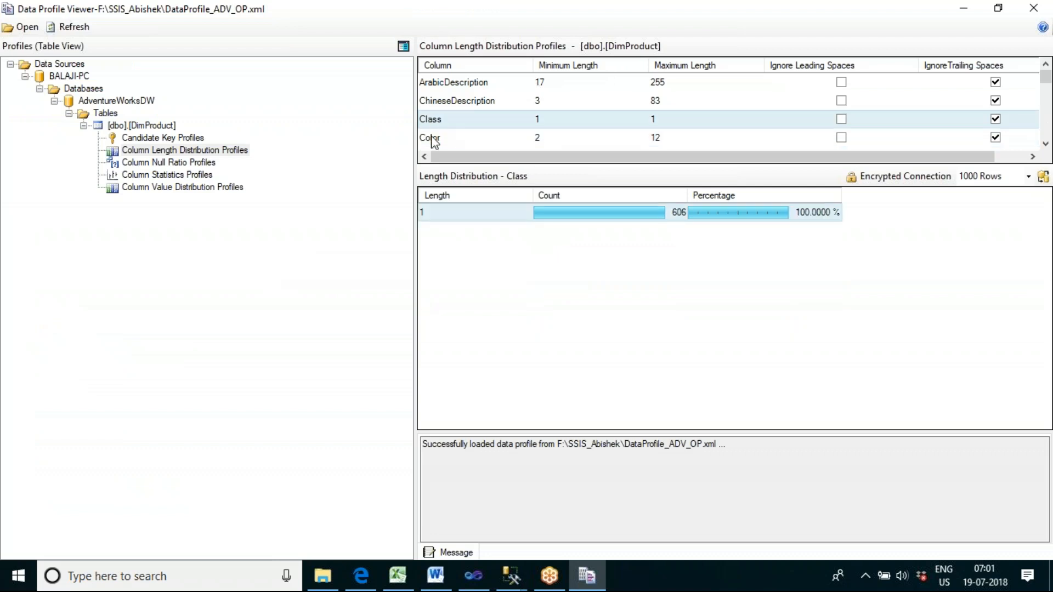
pyautogui.click(430, 143)
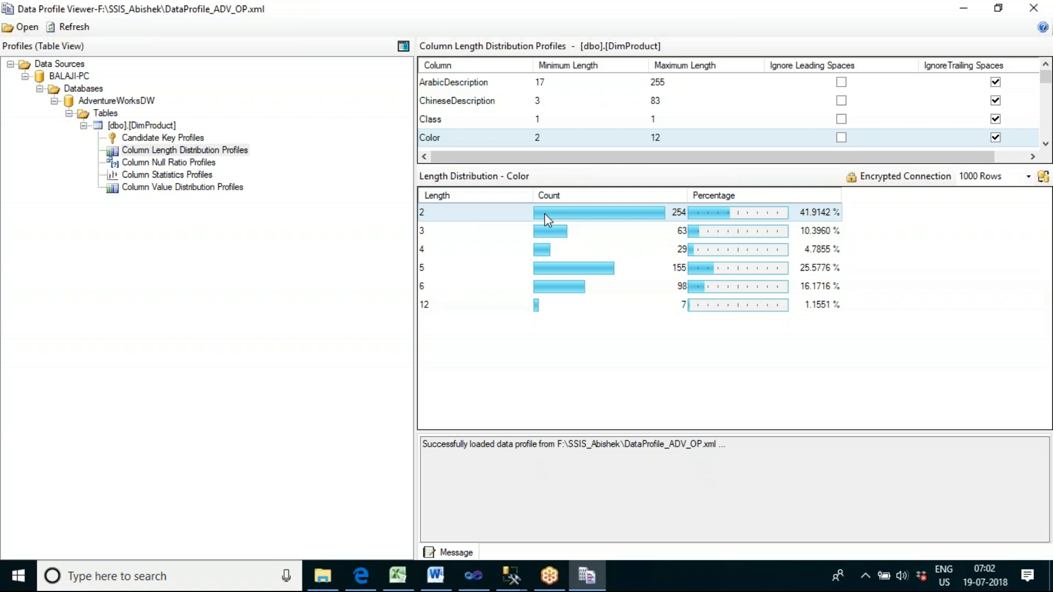
pyautogui.click(1046, 143)
pyautogui.click(1046, 144)
pyautogui.click(1045, 144)
pyautogui.click(1045, 143)
pyautogui.click(1046, 144)
pyautogui.click(1045, 143)
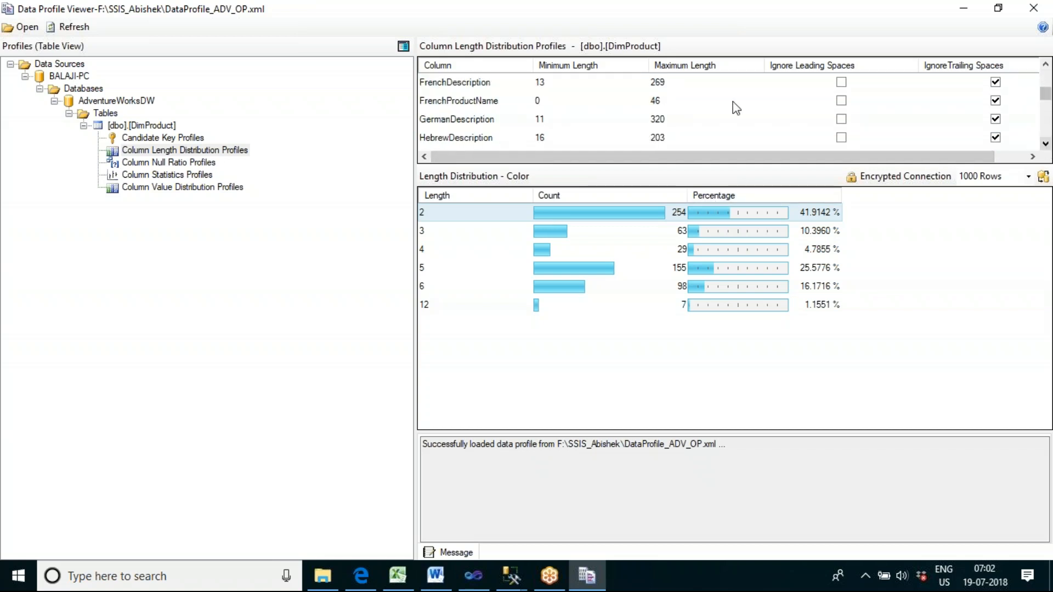
pyautogui.click(490, 127)
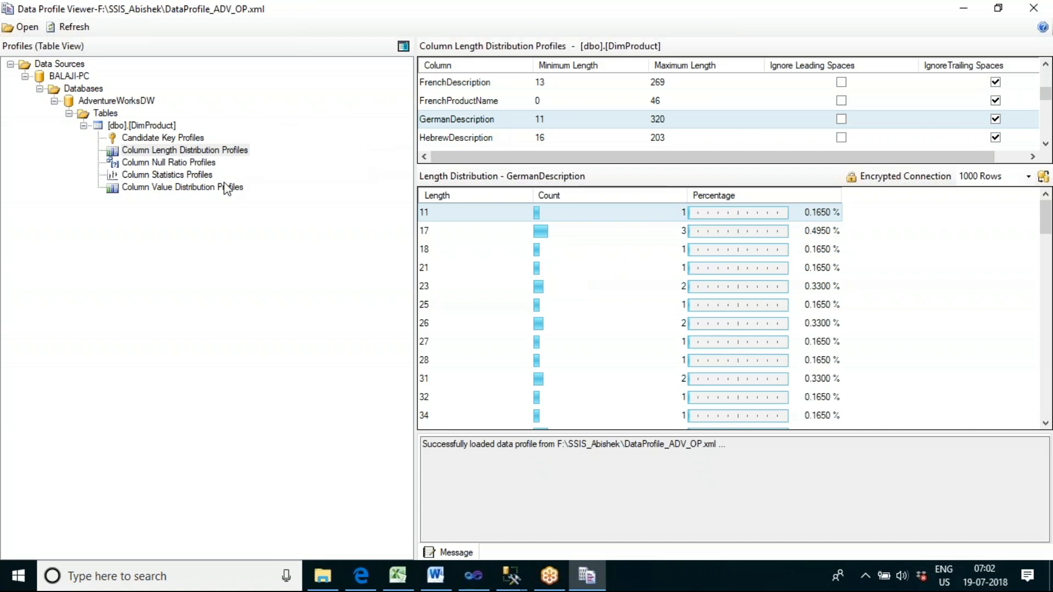
# Examine the Column Null Ratio Profiles of [dbo].[DimProduct], including the null percentage of the Status_New column
pyautogui.click(186, 163)
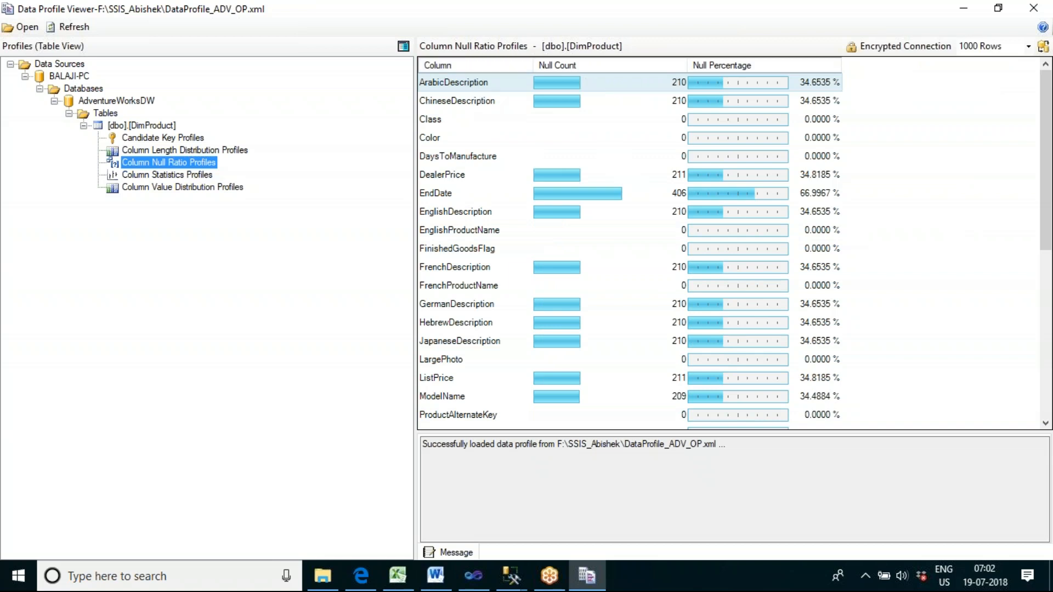
pyautogui.moveTo(1045, 203); pyautogui.dragTo(1050, 345)
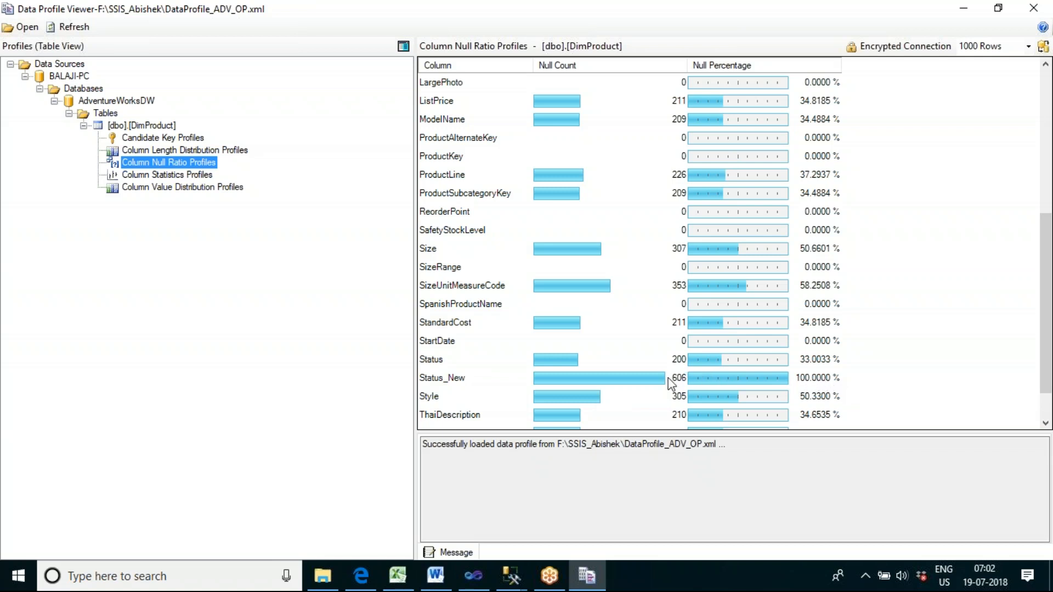
pyautogui.click(1049, 188)
pyautogui.moveTo(1049, 214); pyautogui.dragTo(1048, 372)
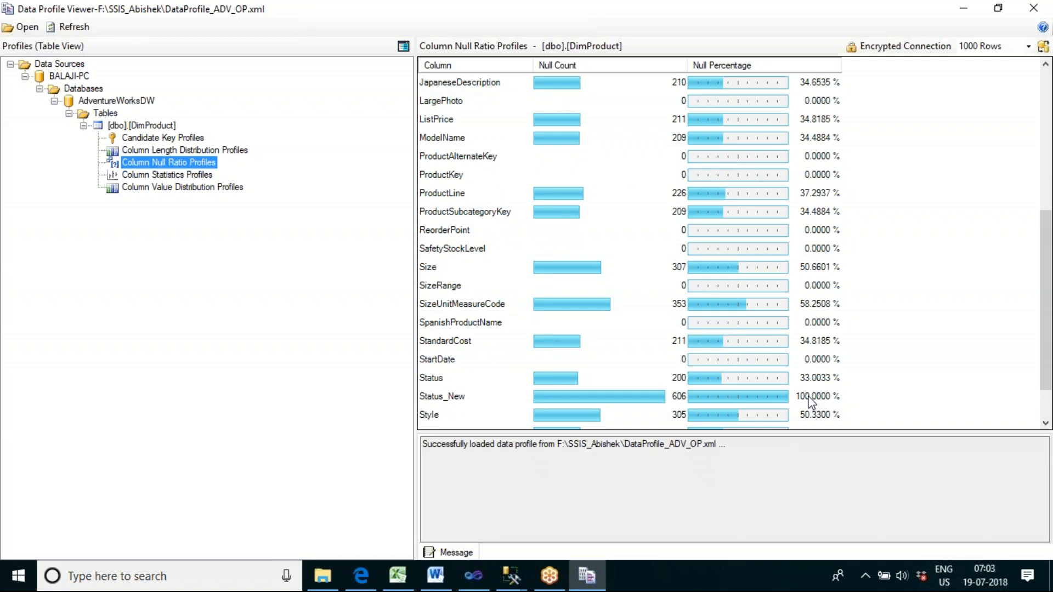
# Open the Column Value Distribution Profiles of [dbo].[DimProduct] and view the value distributions of ArabicDescription and Color
pyautogui.click(141, 189)
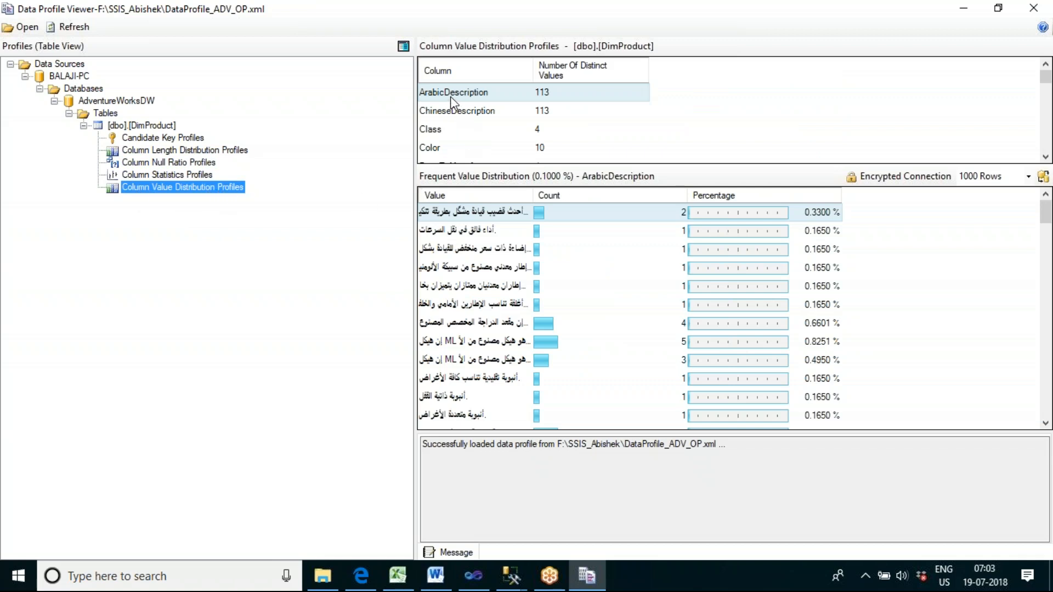
pyautogui.click(448, 233)
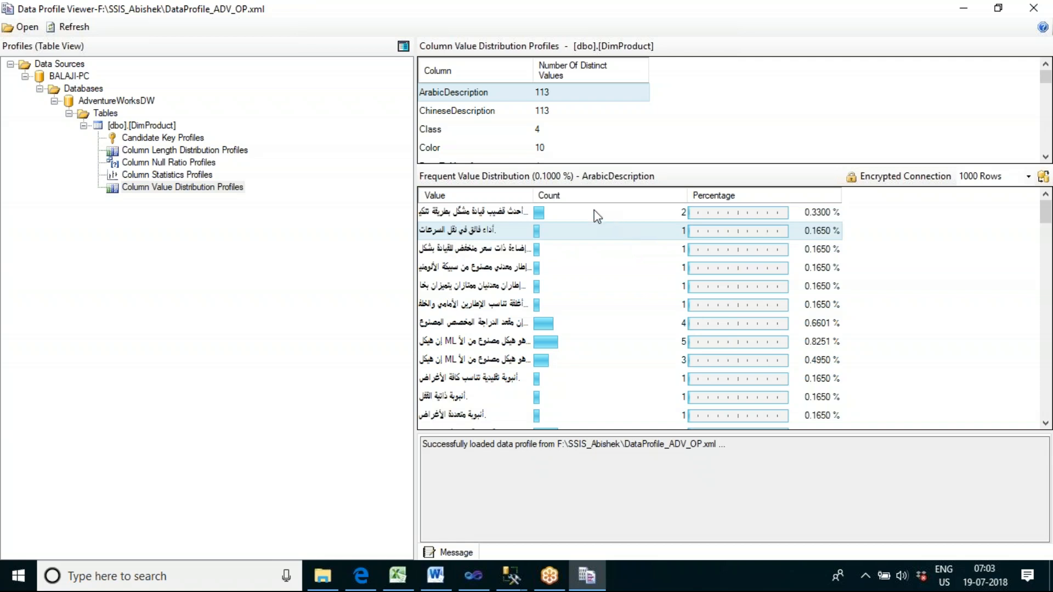
pyautogui.click(479, 152)
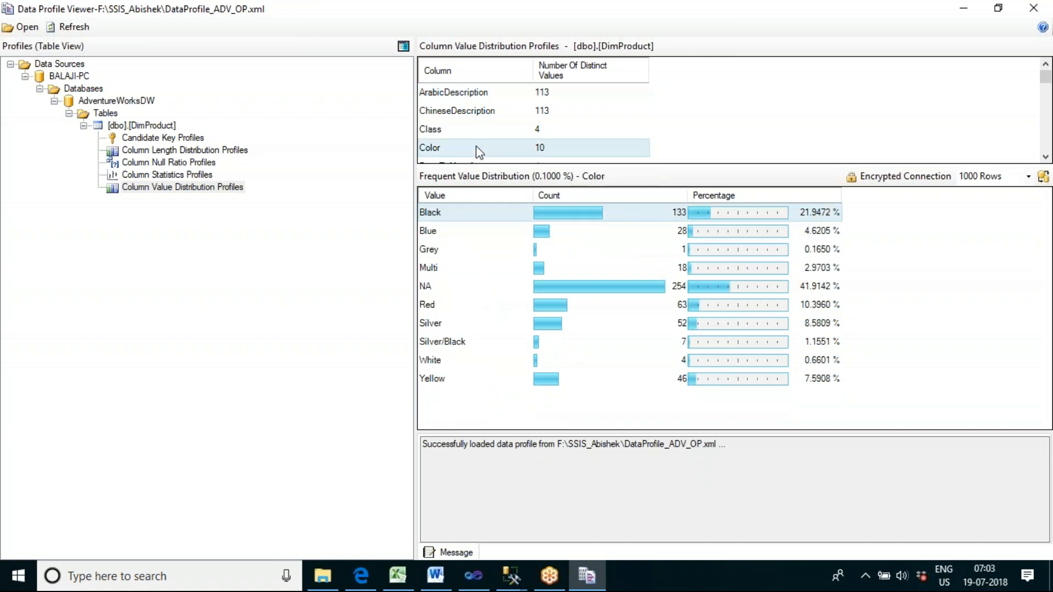
# Examine the frequency of NA in Color, then the value distributions of FinishedGoodsFlag and EnglishProductName
pyautogui.click(427, 287)
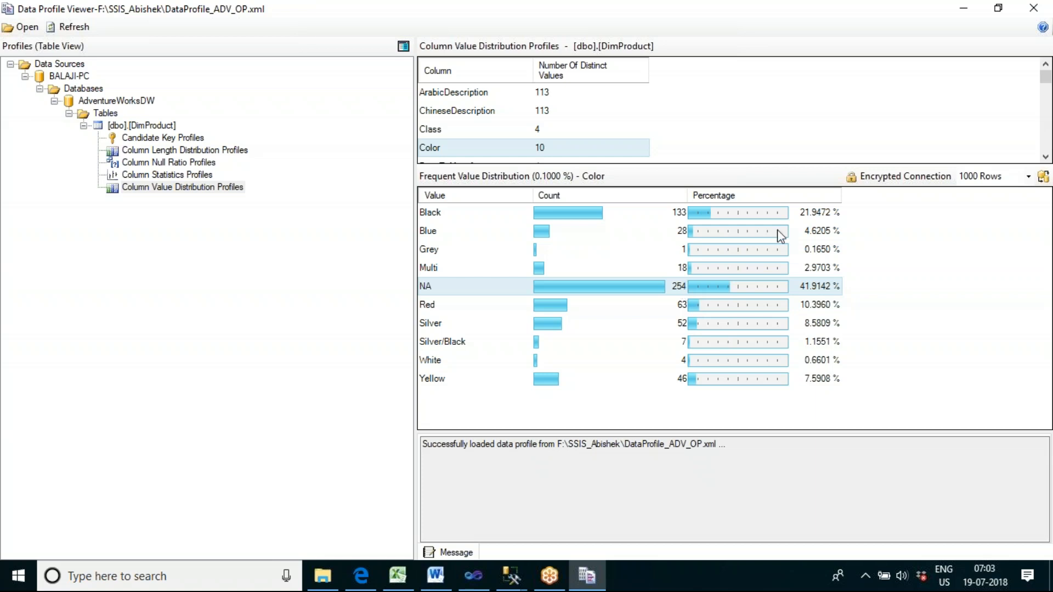
pyautogui.click(1045, 157)
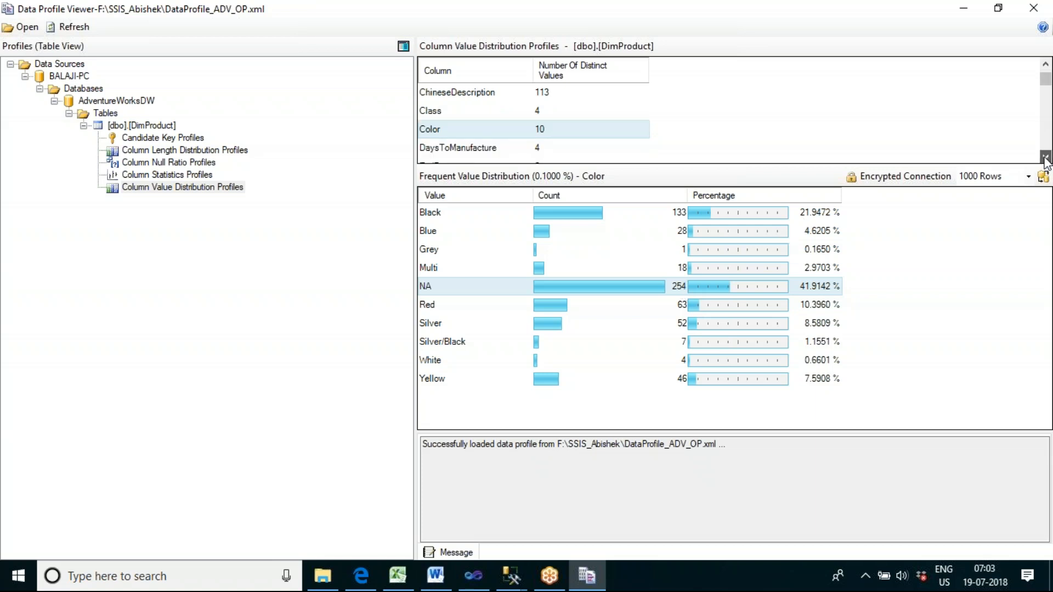
pyautogui.click(1045, 157)
pyautogui.click(1046, 157)
pyautogui.click(1046, 156)
pyautogui.click(1046, 157)
pyautogui.click(1046, 157)
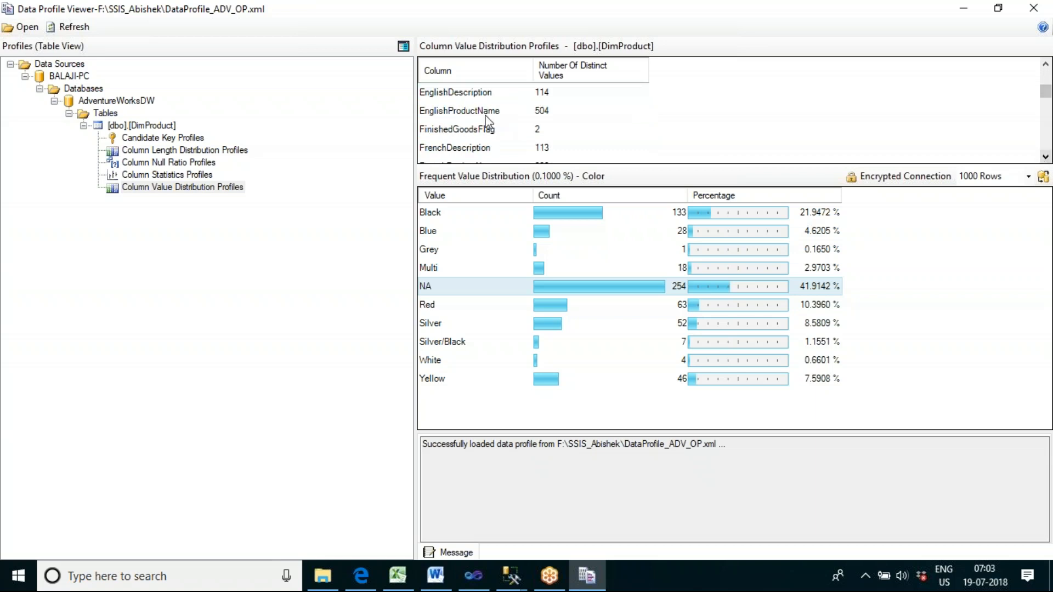
pyautogui.click(453, 131)
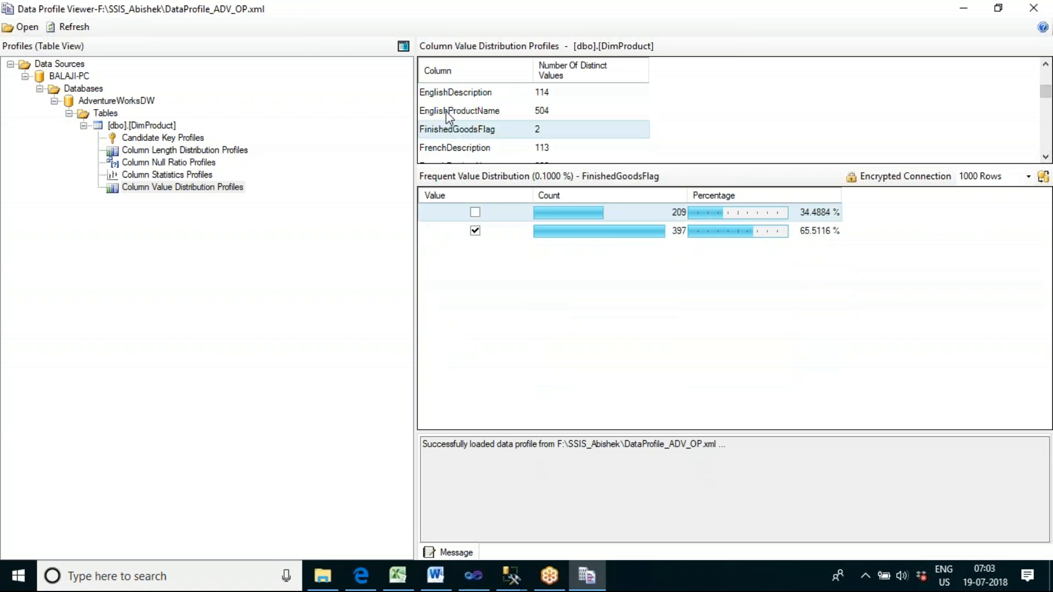
pyautogui.click(446, 111)
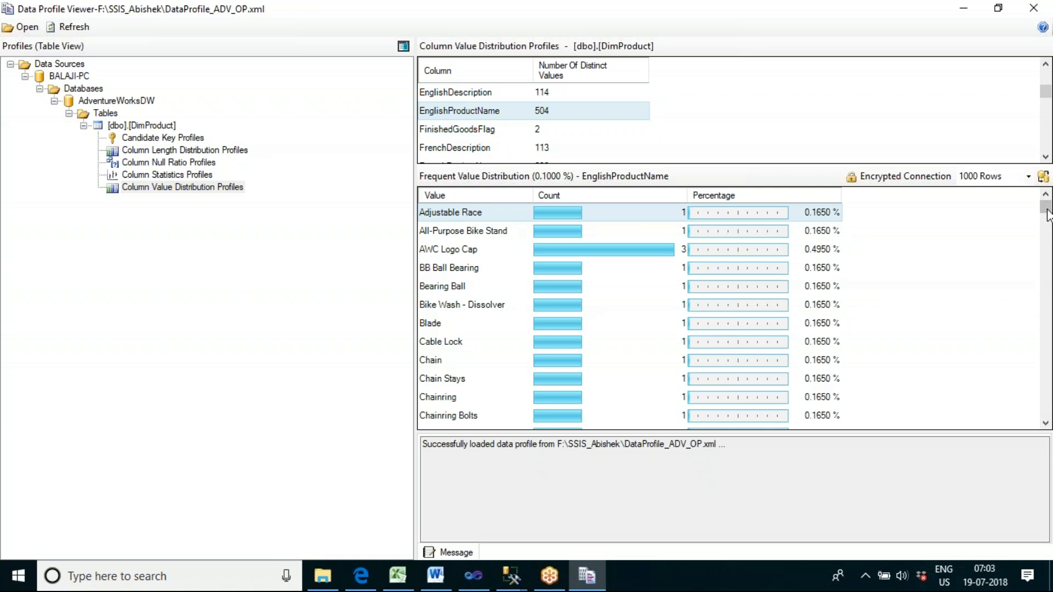
pyautogui.moveTo(1048, 208); pyautogui.dragTo(1047, 412)
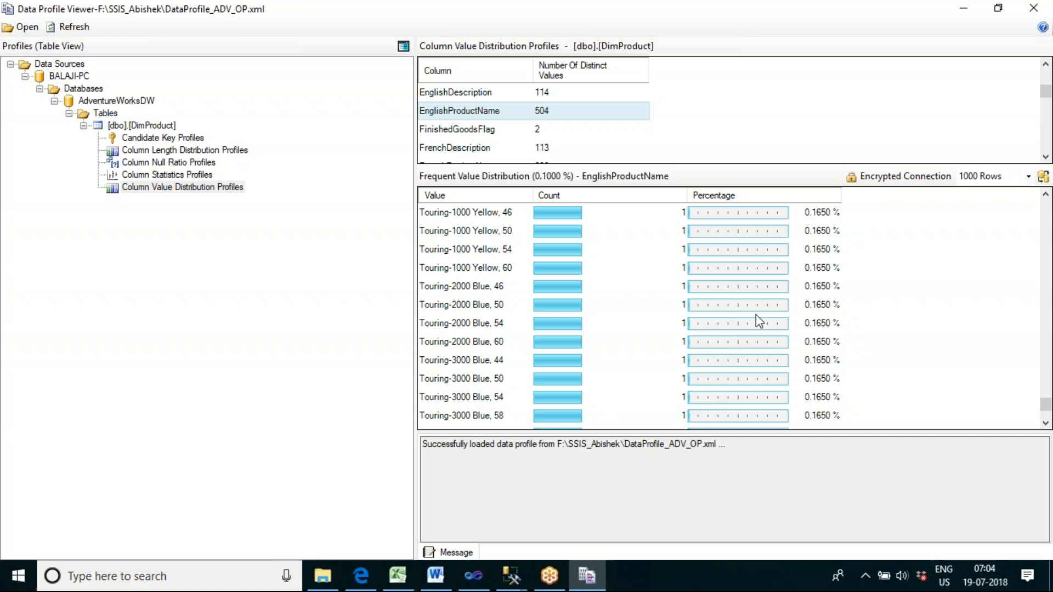
# Go back to the Color column's value distribution and check the count and percentage of NA
pyautogui.click(1045, 73)
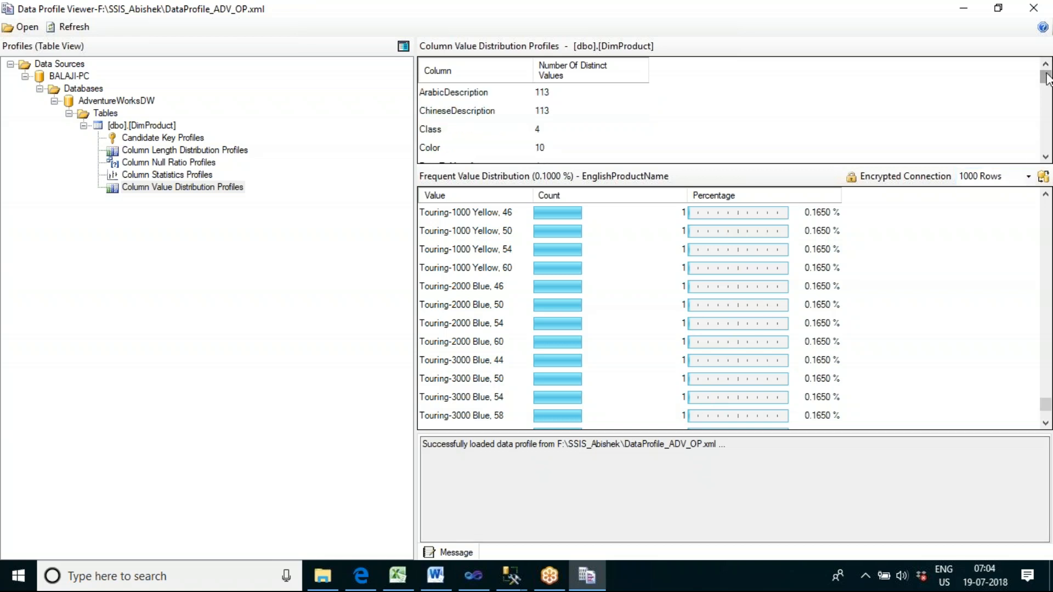
pyautogui.click(443, 153)
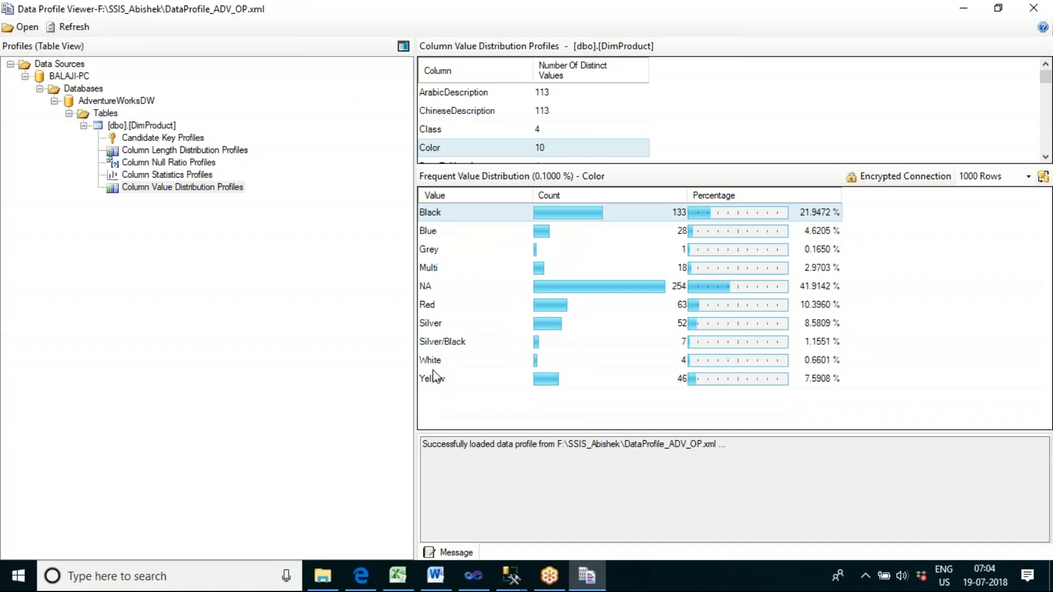
pyautogui.click(445, 285)
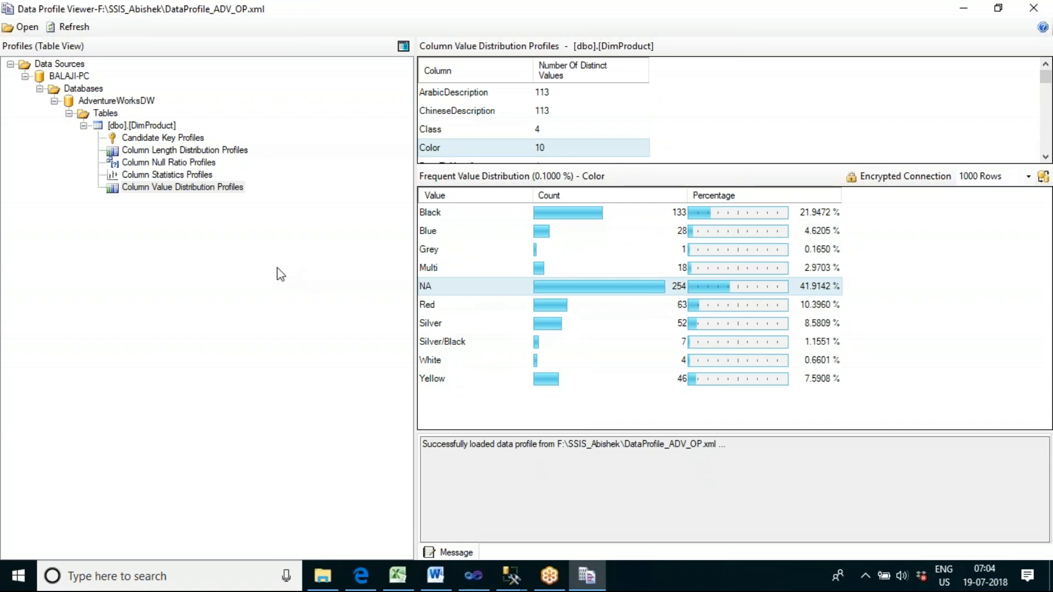
# Examine the Column Statistics Profiles of [dbo].[DimProduct] for DaysToManufacture, ListPrice and EndDate
pyautogui.click(200, 175)
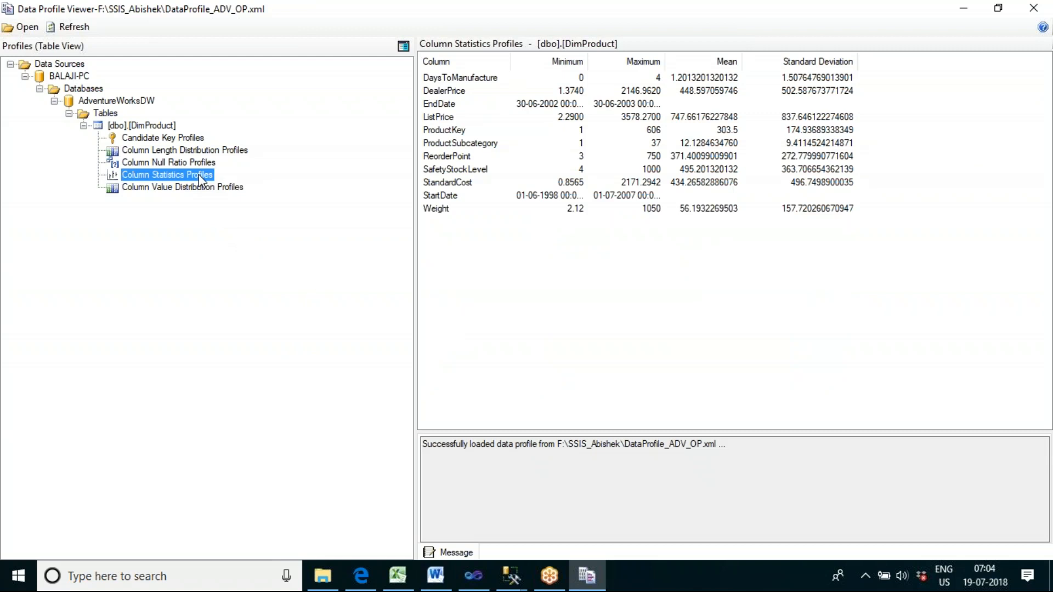
pyautogui.click(442, 79)
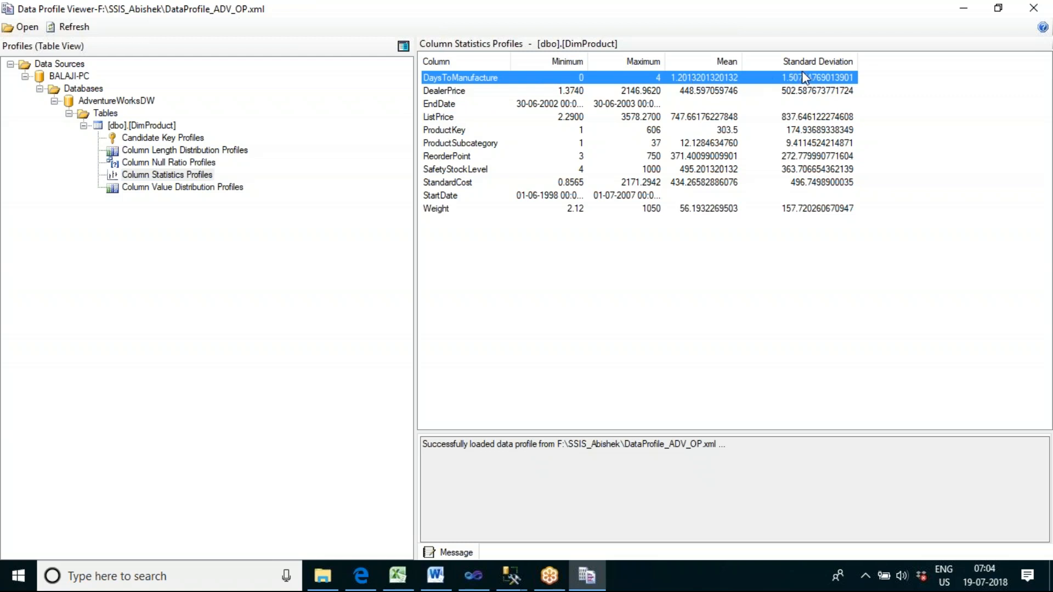
pyautogui.click(445, 118)
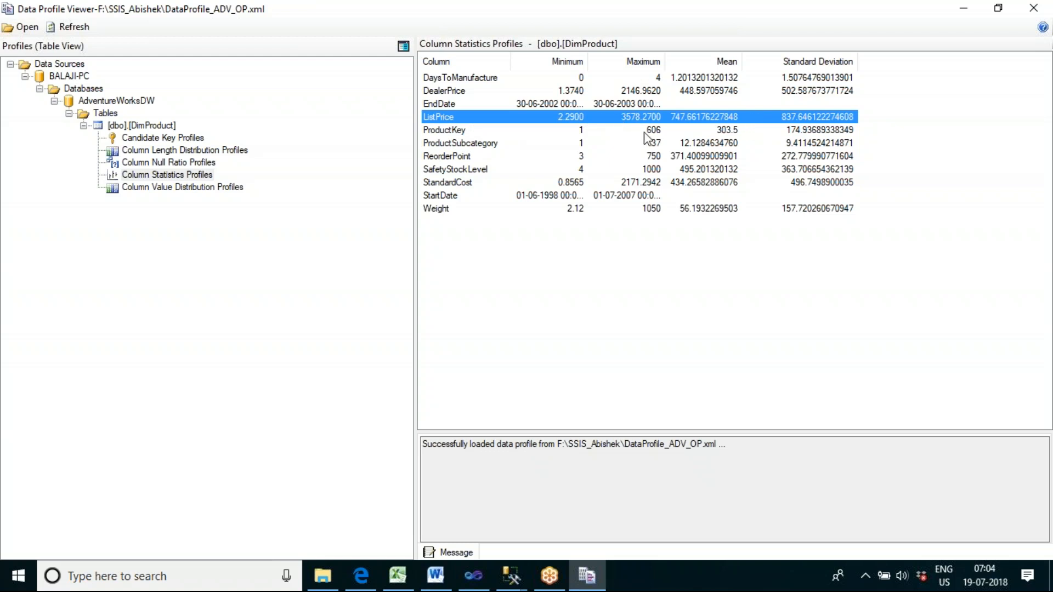
pyautogui.click(446, 104)
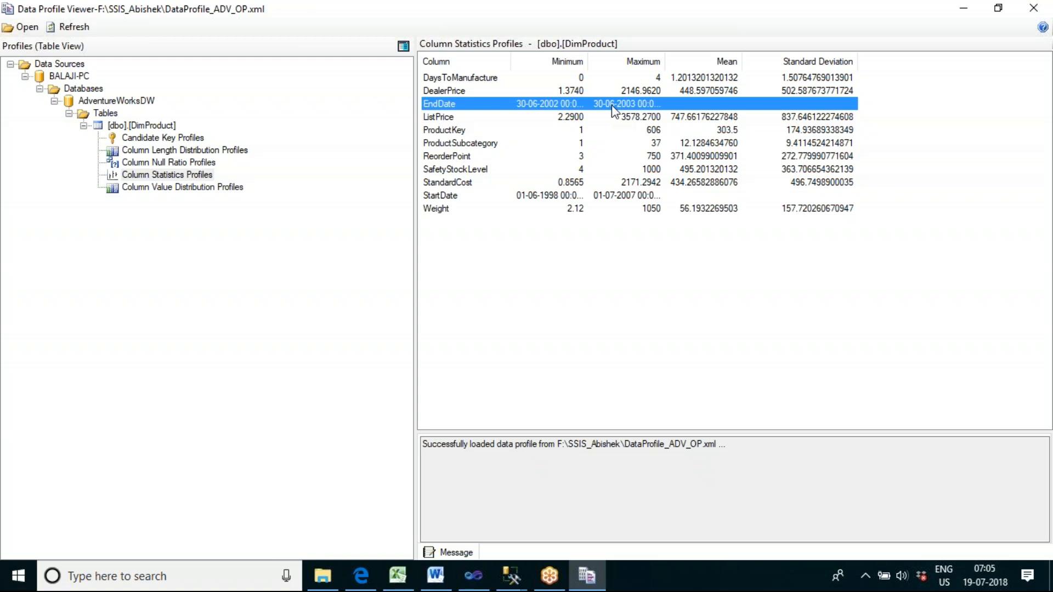
# Close Data Profile Viewer, minimize Management Studio and File Explorer, and return to the DataProfilingTask package in Visual Studio
pyautogui.click(1031, 14)
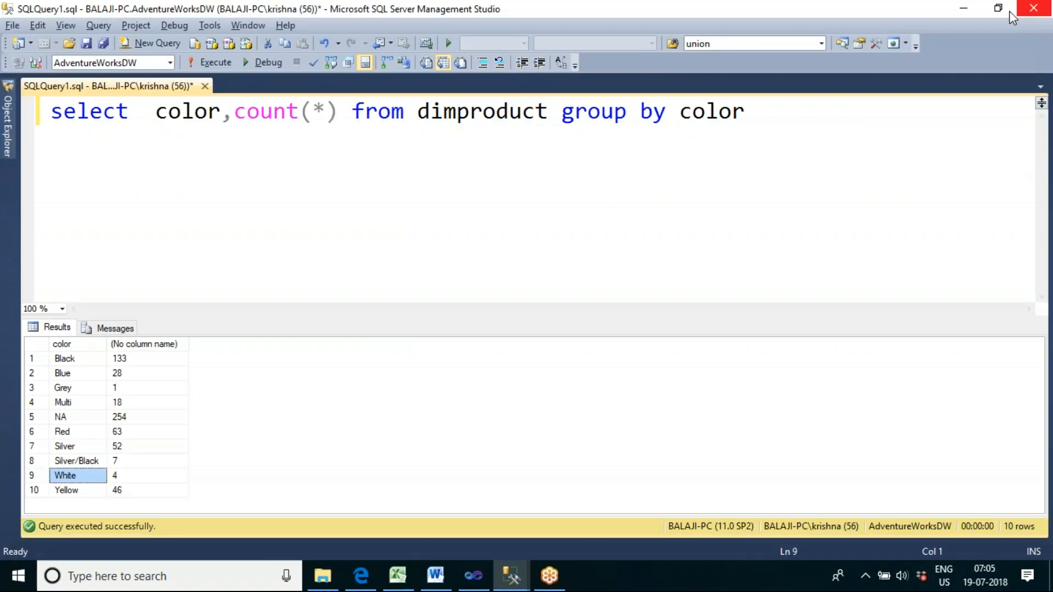
pyautogui.click(962, 13)
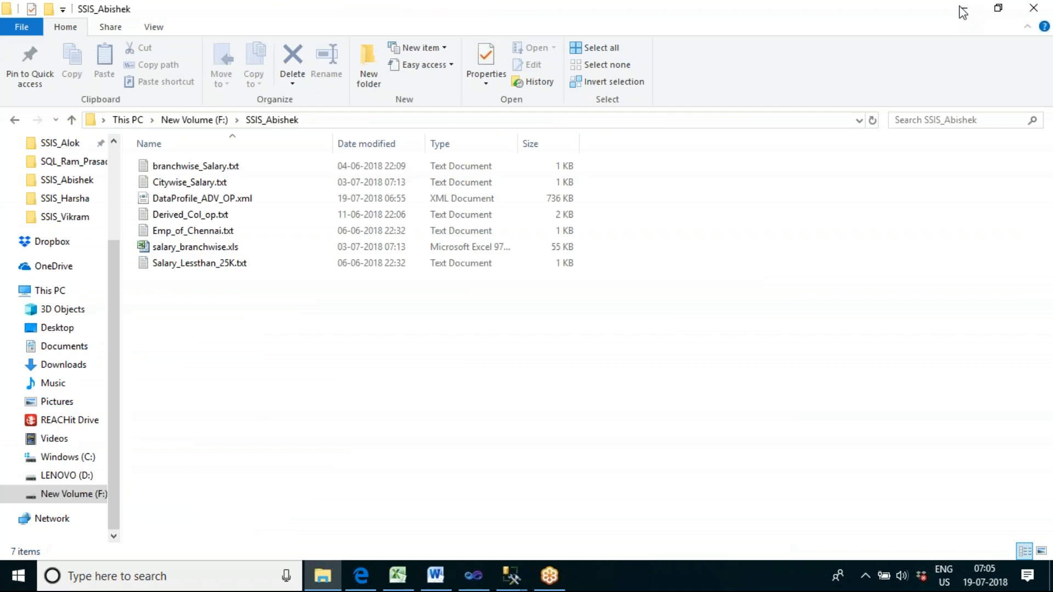
pyautogui.click(962, 12)
pyautogui.click(563, 203)
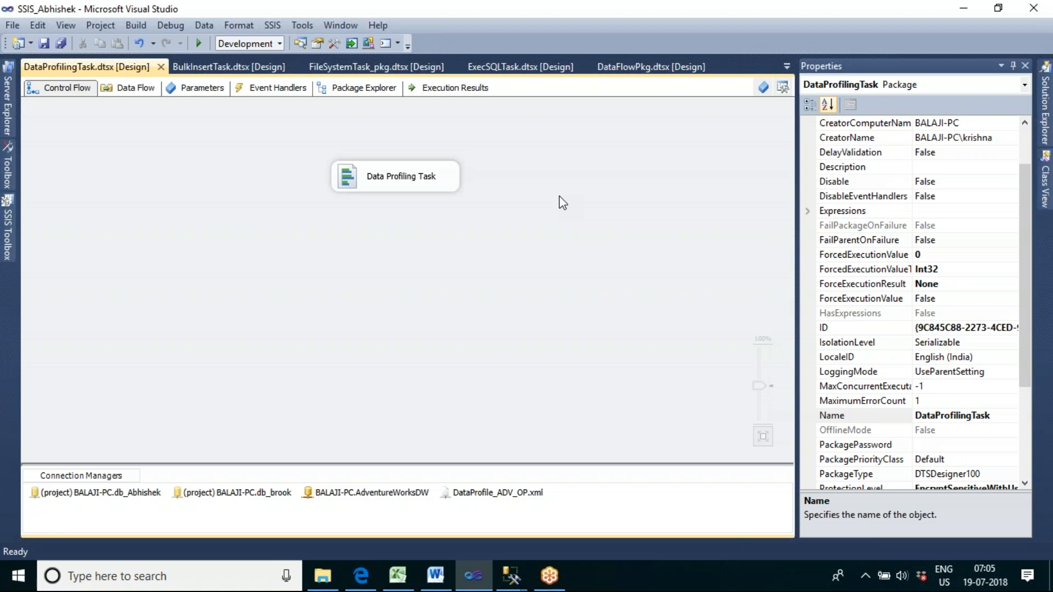
pyautogui.click(1044, 110)
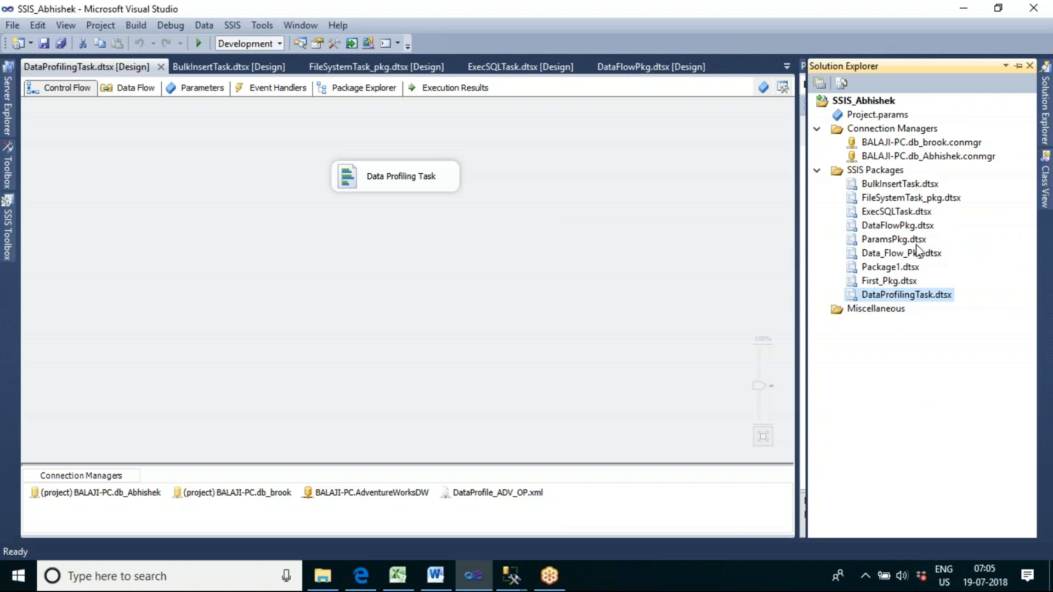
pyautogui.click(898, 240)
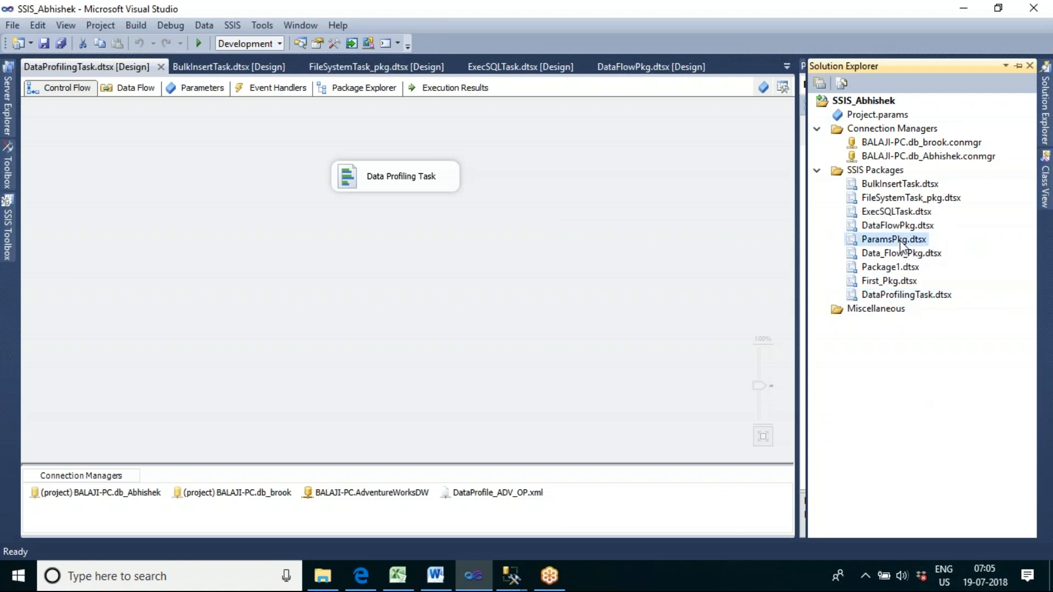
pyautogui.click(8, 241)
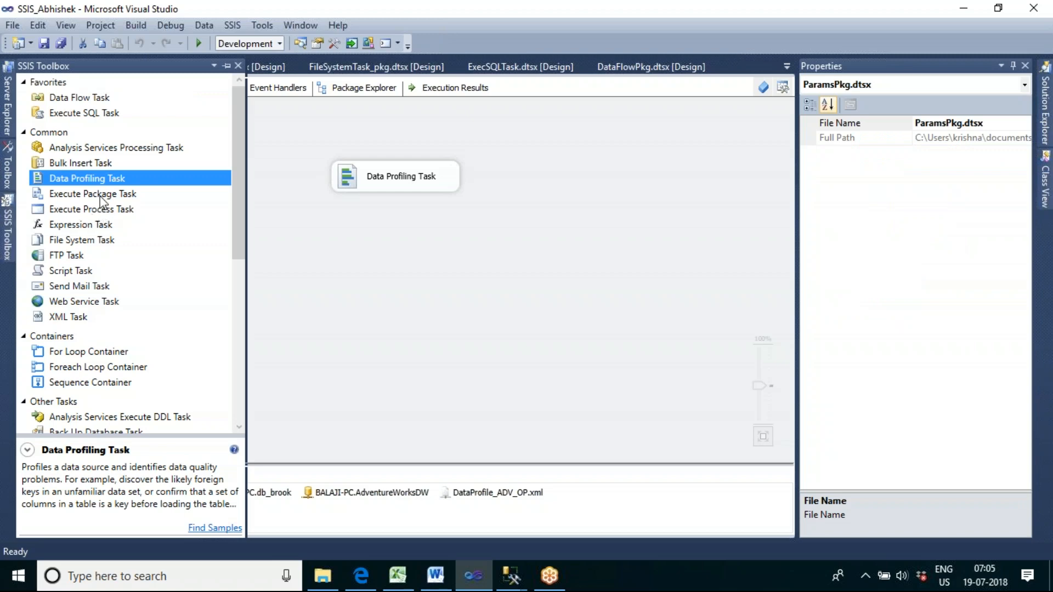
pyautogui.click(631, 289)
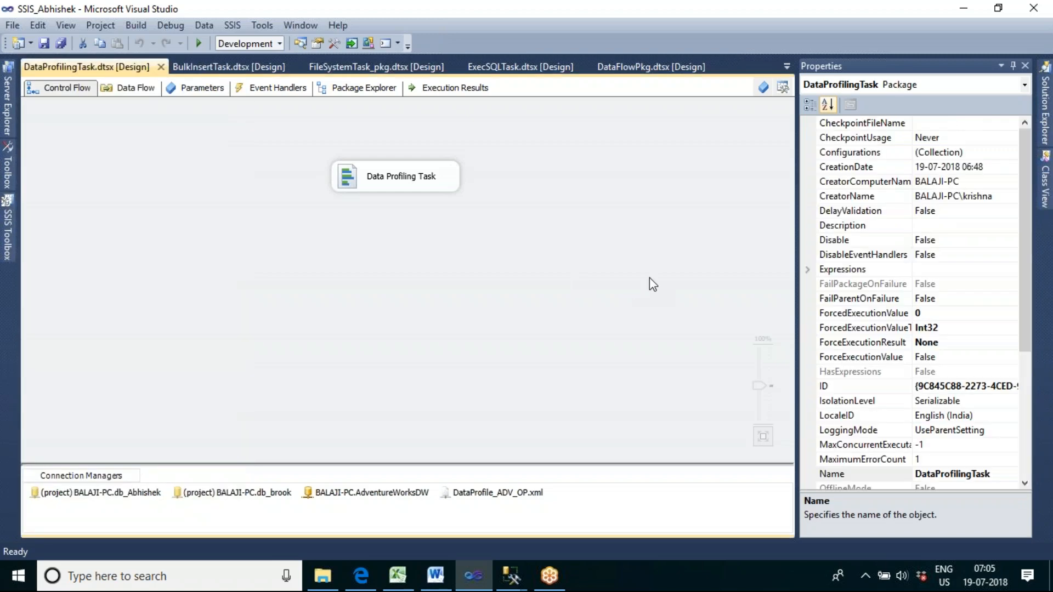
# Add a new SSIS package to the project's SSIS Packages
pyautogui.click(1048, 141)
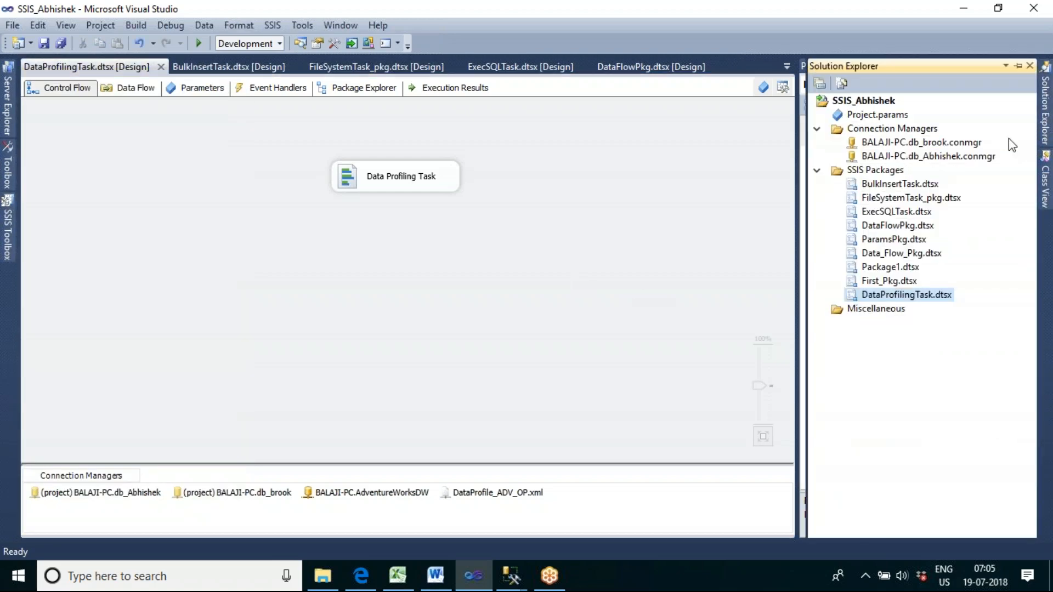
pyautogui.rightClick(879, 174)
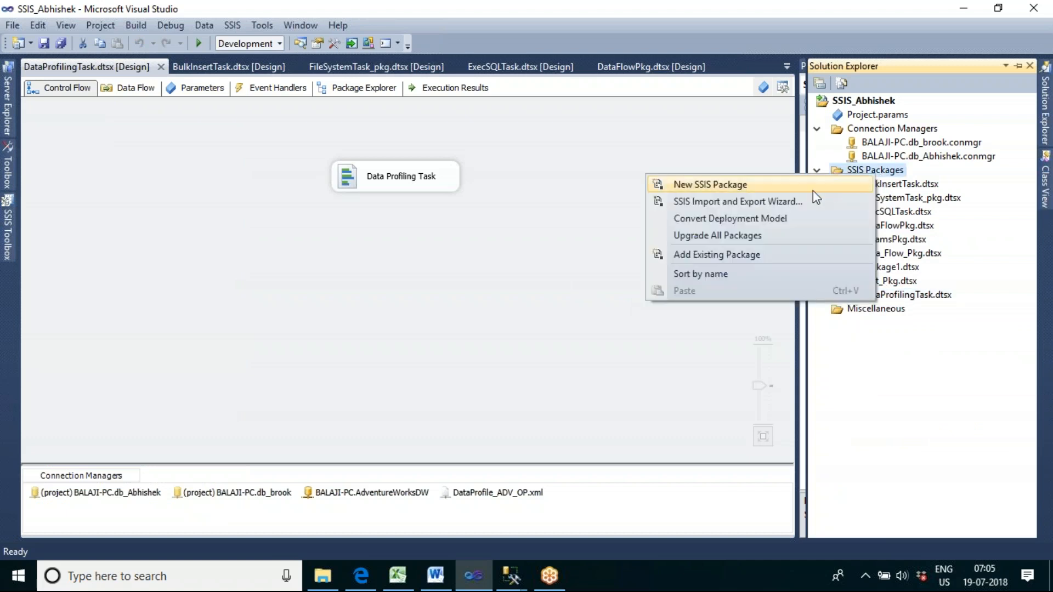
pyautogui.click(807, 186)
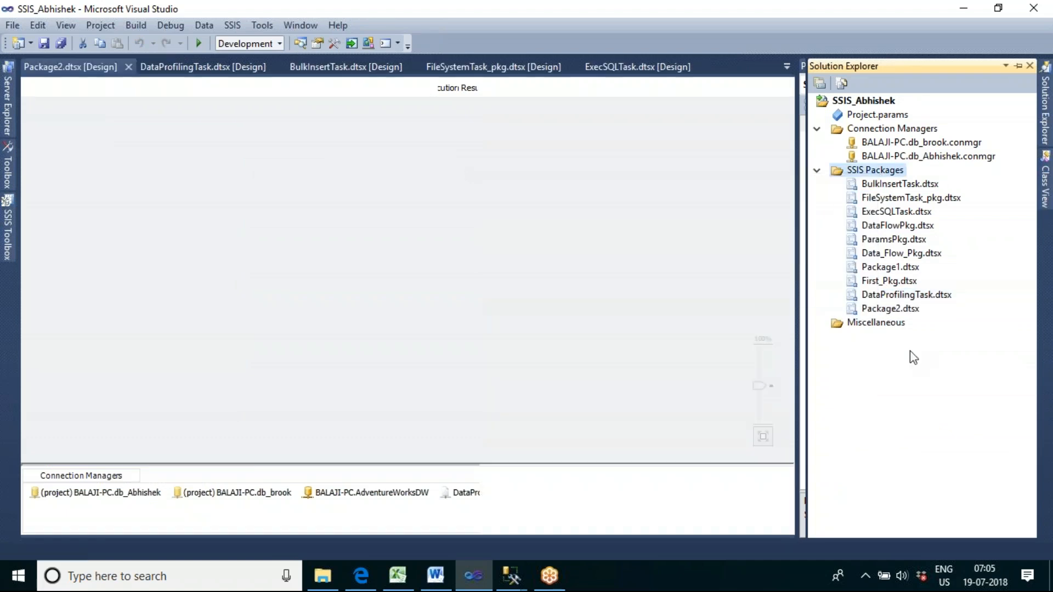
# Rename Package2.dtsx as ExecPackageTask.dtsx
pyautogui.rightClick(890, 311)
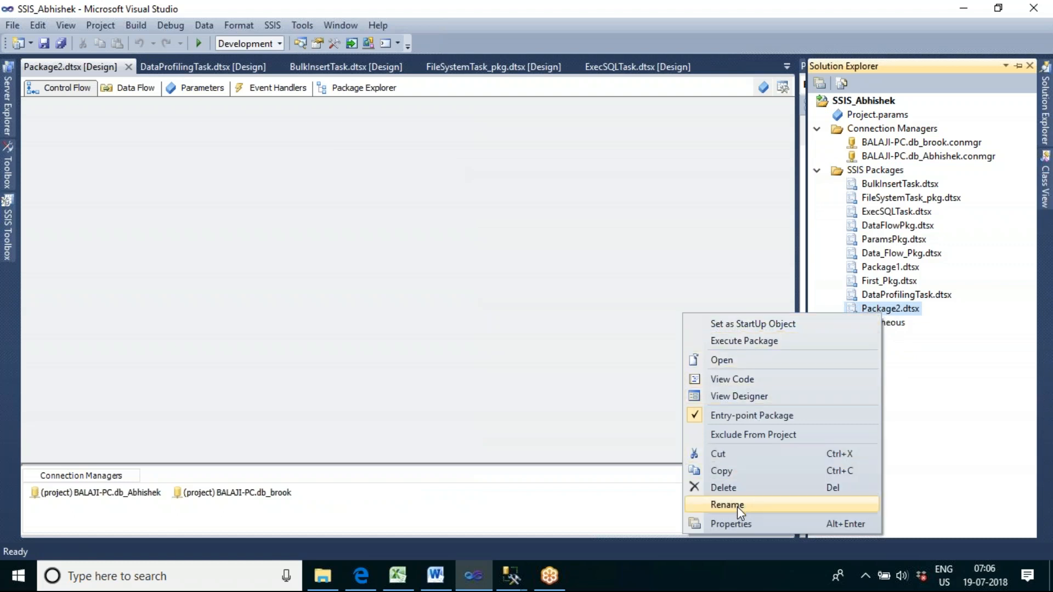
pyautogui.click(728, 505)
pyautogui.click(900, 311)
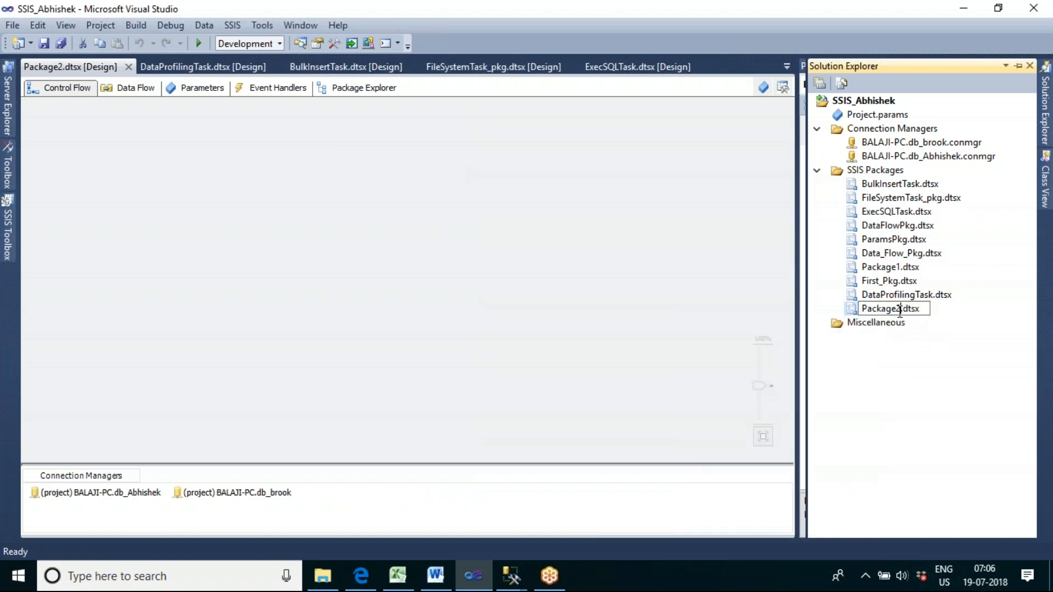
pyautogui.press('BackSpace')
pyautogui.press('BackSpace')
pyautogui.press('BackSpace')
pyautogui.press('BackSpace')
pyautogui.press('BackSpace')
pyautogui.press('BackSpace')
pyautogui.press('BackSpace')
pyautogui.press('BackSpace')
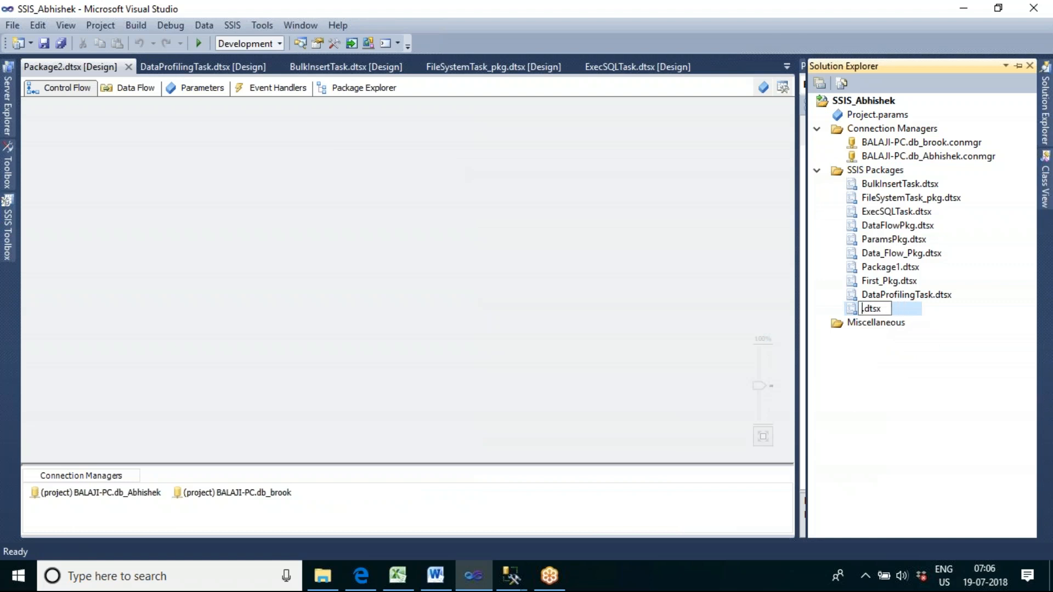
pyautogui.write('Exec')
pyautogui.write('Package')
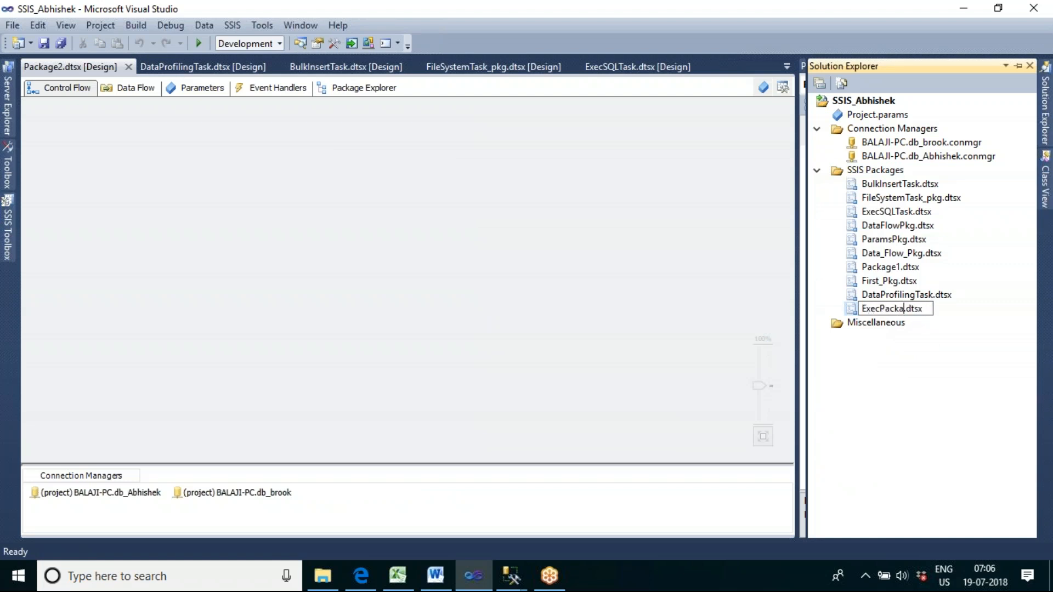
pyautogui.write('Task')
pyautogui.press('Return')
# Add an Execute Package Task to the control flow of the ExecPackageTask package
pyautogui.click(247, 219)
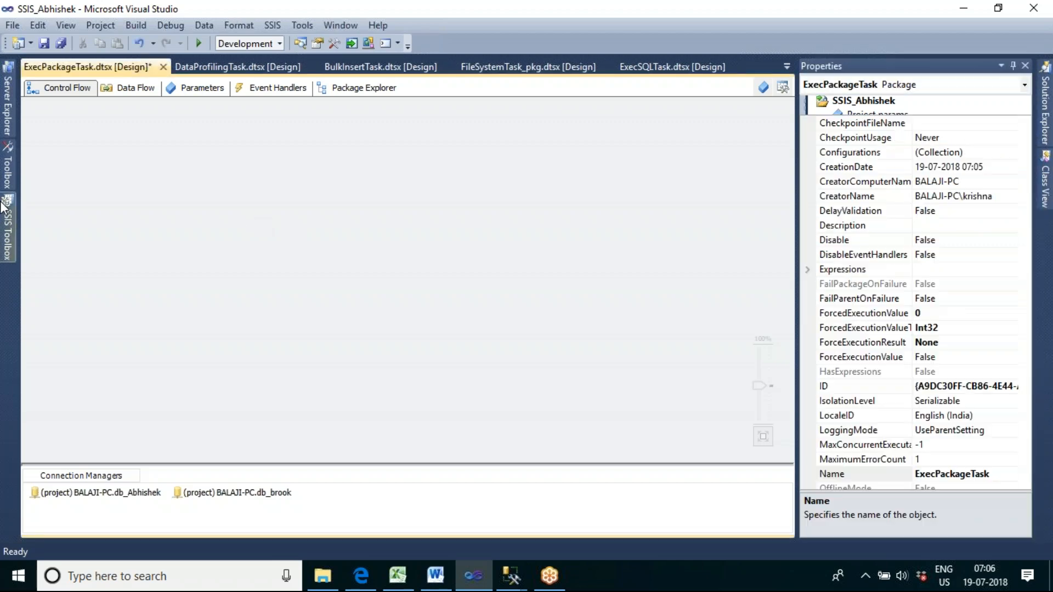
pyautogui.click(8, 219)
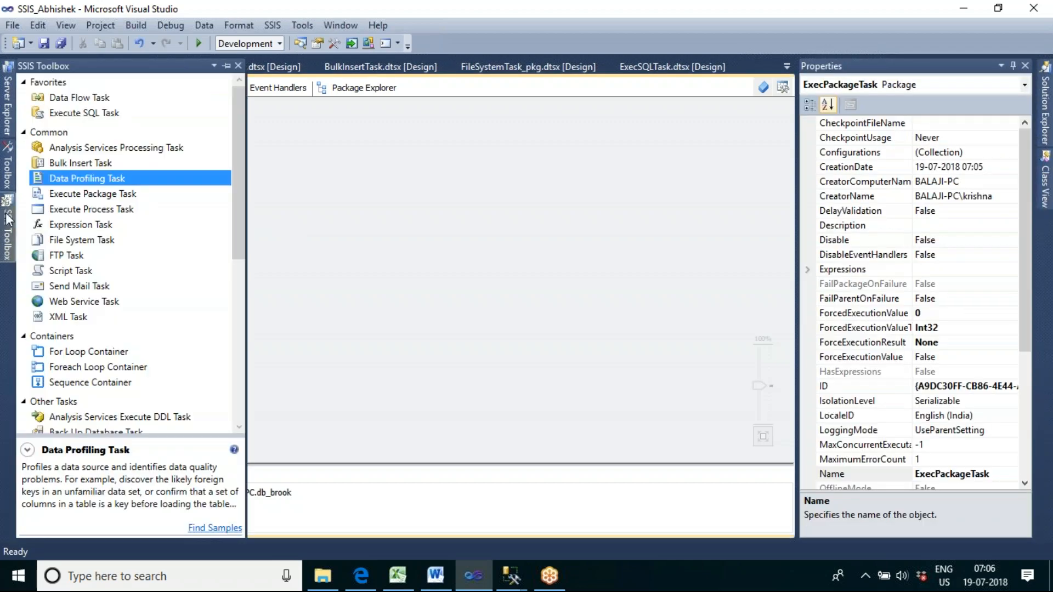
pyautogui.click(101, 197)
pyautogui.moveTo(100, 198); pyautogui.dragTo(349, 170)
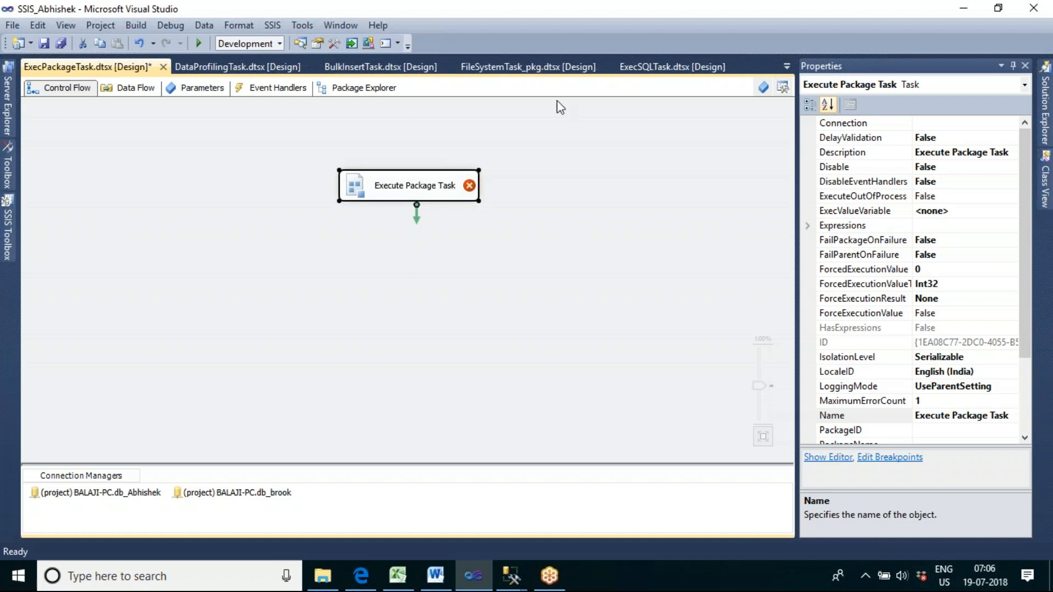
# Review the project's existing packages, including ExecSQLTask.dtsx, Package1.dtsx and DataProfilingTask.dtsx, as candidates for the Execute Package Task
pyautogui.click(1047, 137)
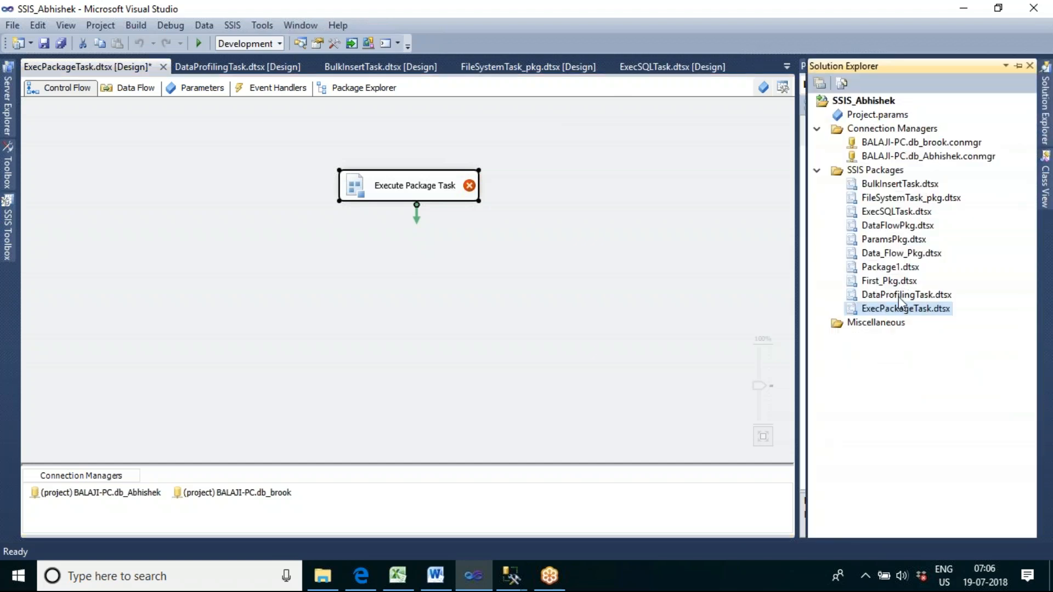
pyautogui.click(884, 213)
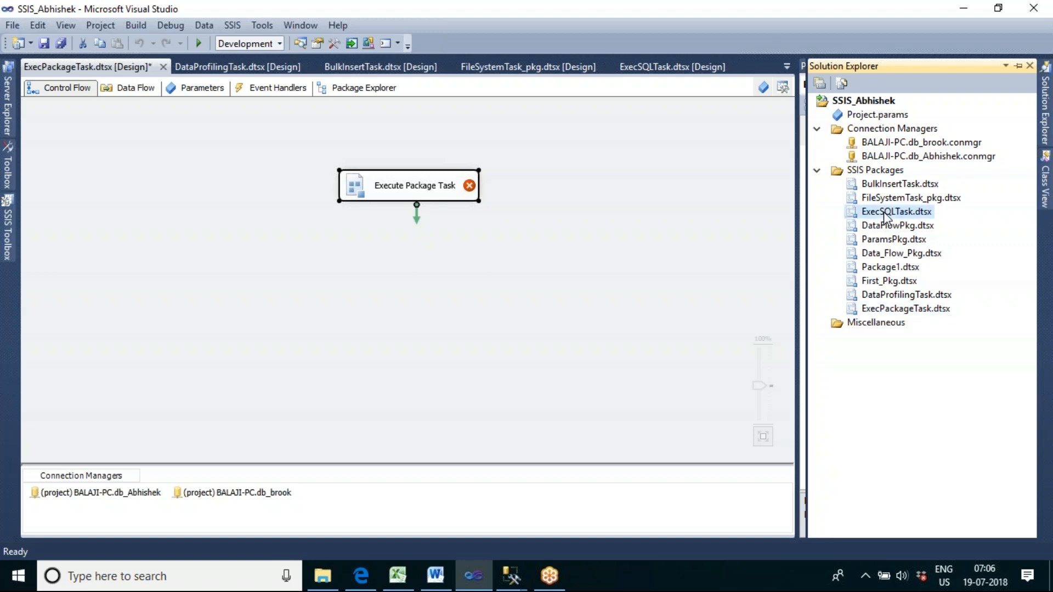
pyautogui.click(891, 268)
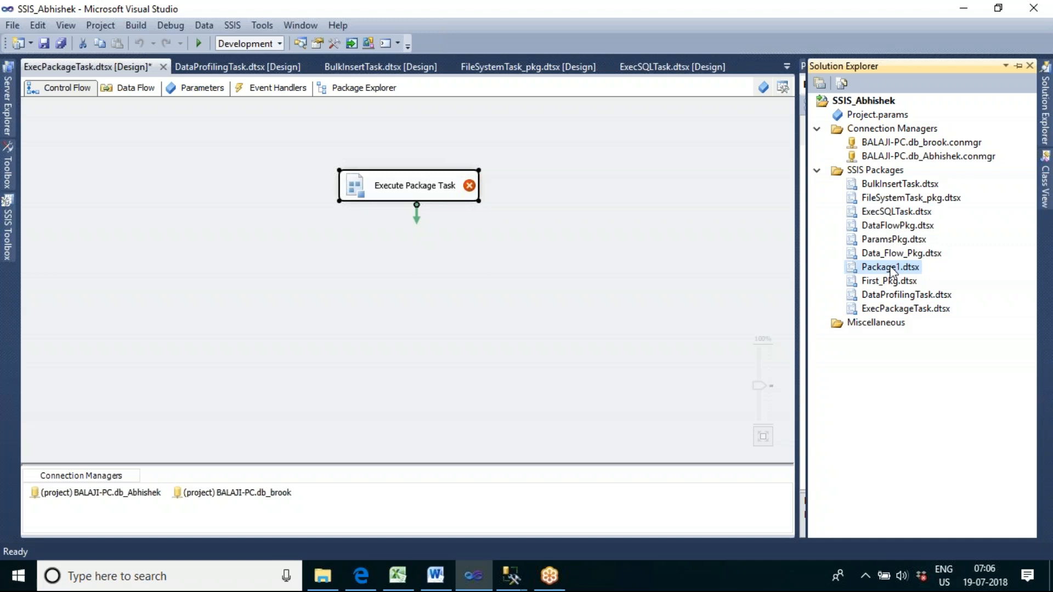
pyautogui.click(891, 297)
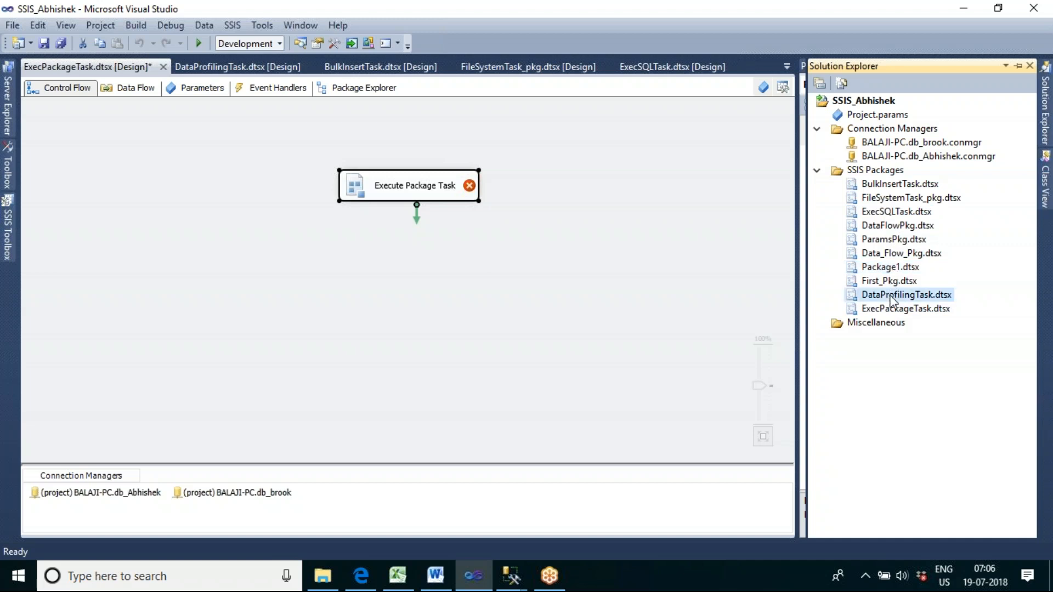
pyautogui.click(886, 214)
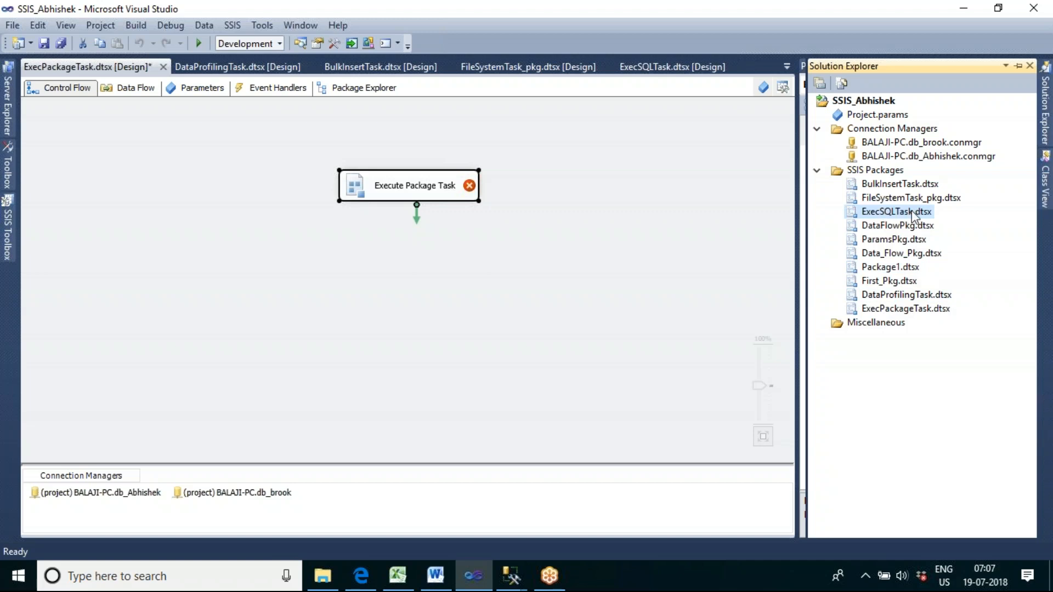
# Examine the control flows of First_Pkg.dtsx and ParamsPkg.dtsx as candidate child packages
pyautogui.click(892, 186)
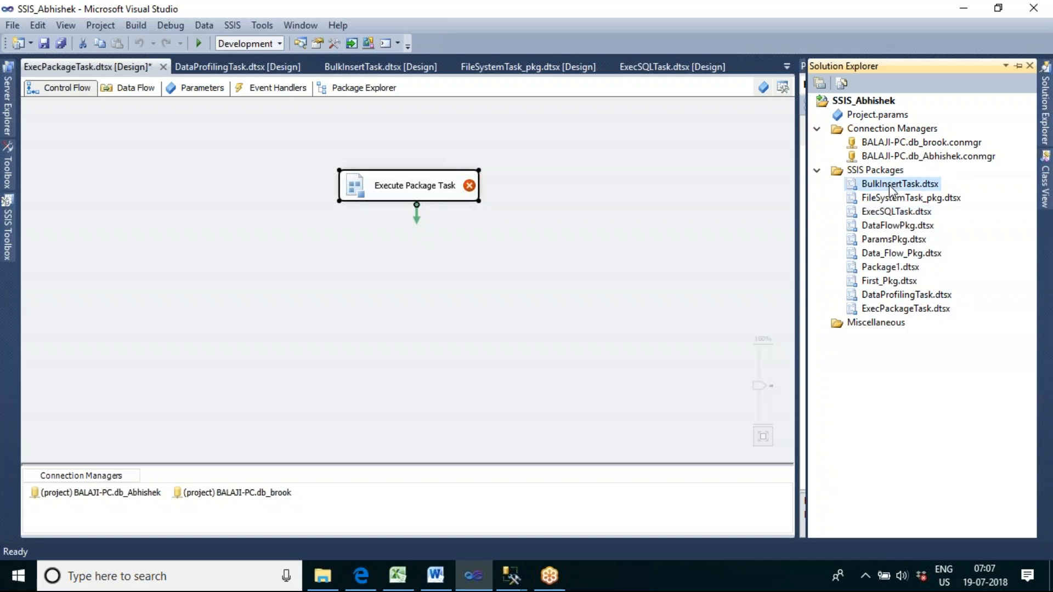
pyautogui.click(880, 294)
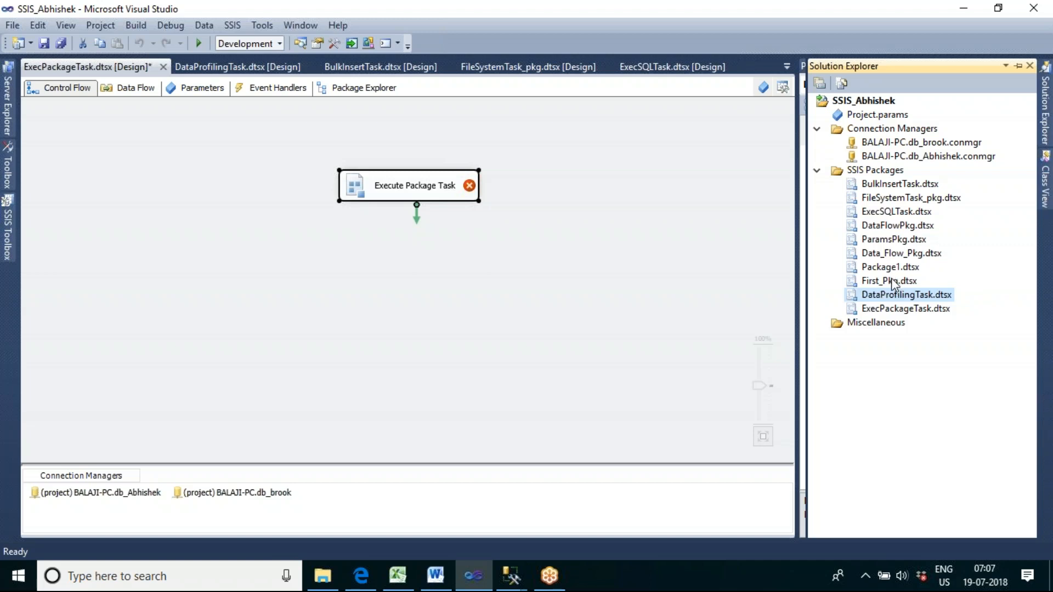
pyautogui.click(892, 283)
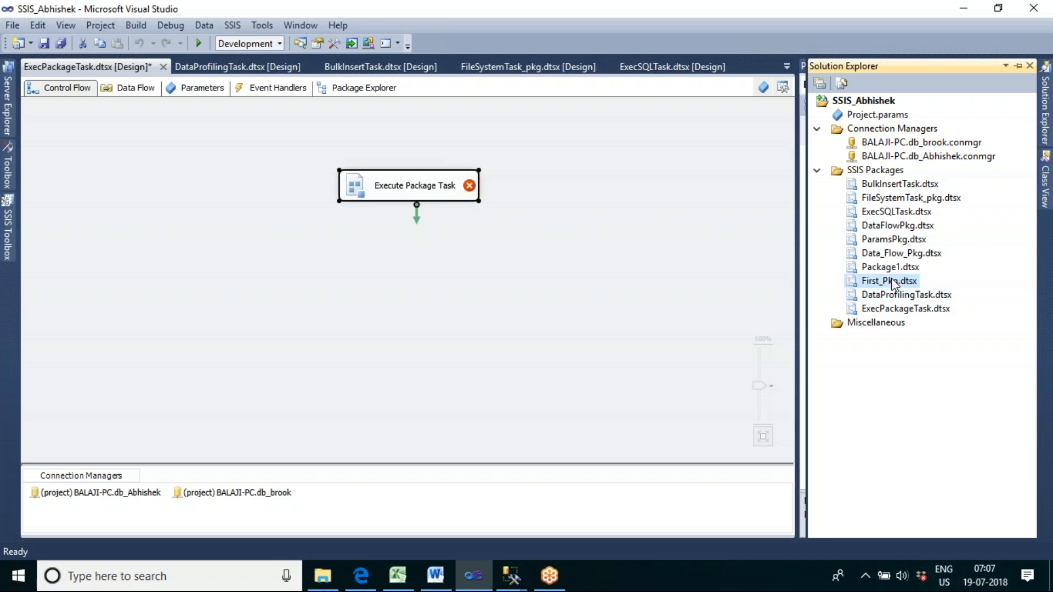
pyautogui.doubleClick(892, 283)
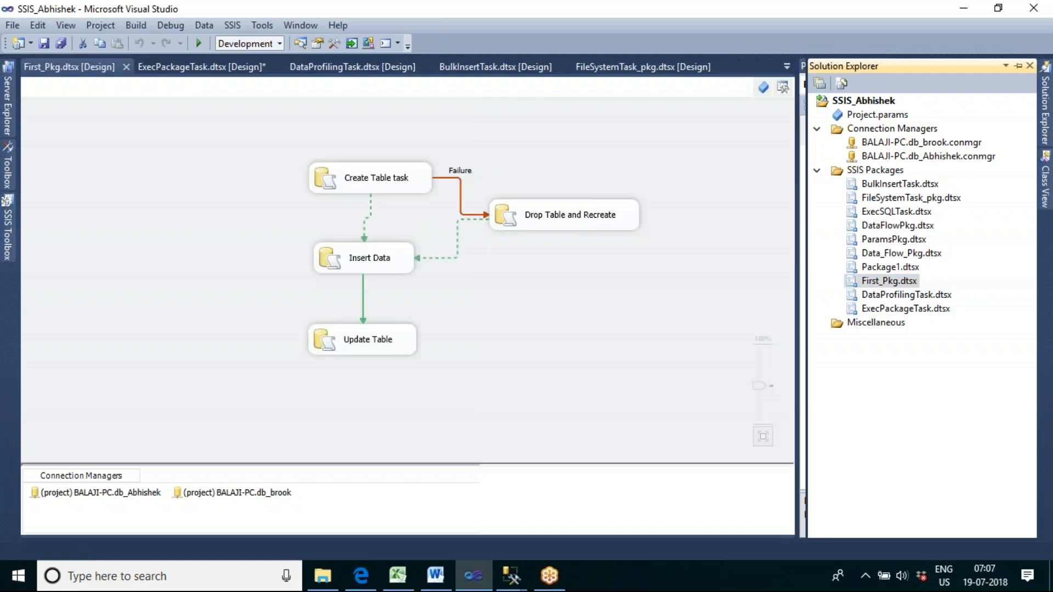
pyautogui.click(877, 242)
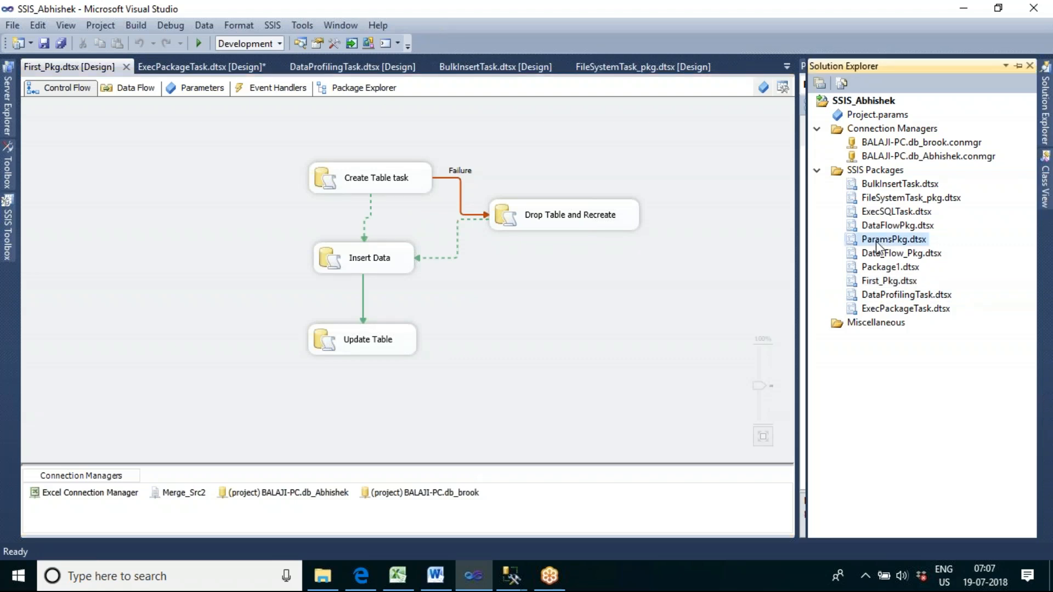
pyautogui.doubleClick(877, 240)
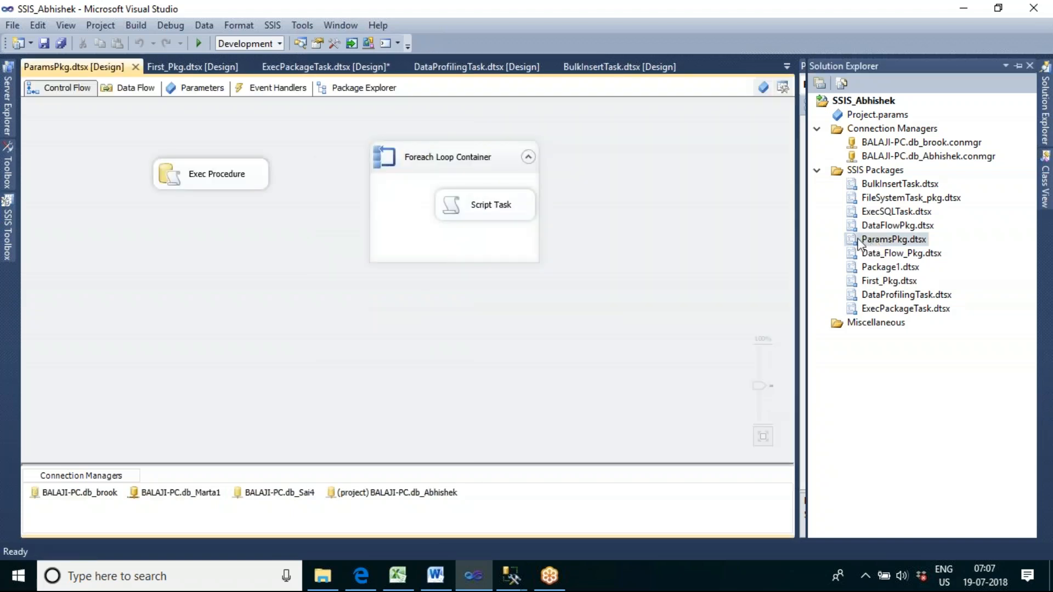
pyautogui.doubleClick(891, 281)
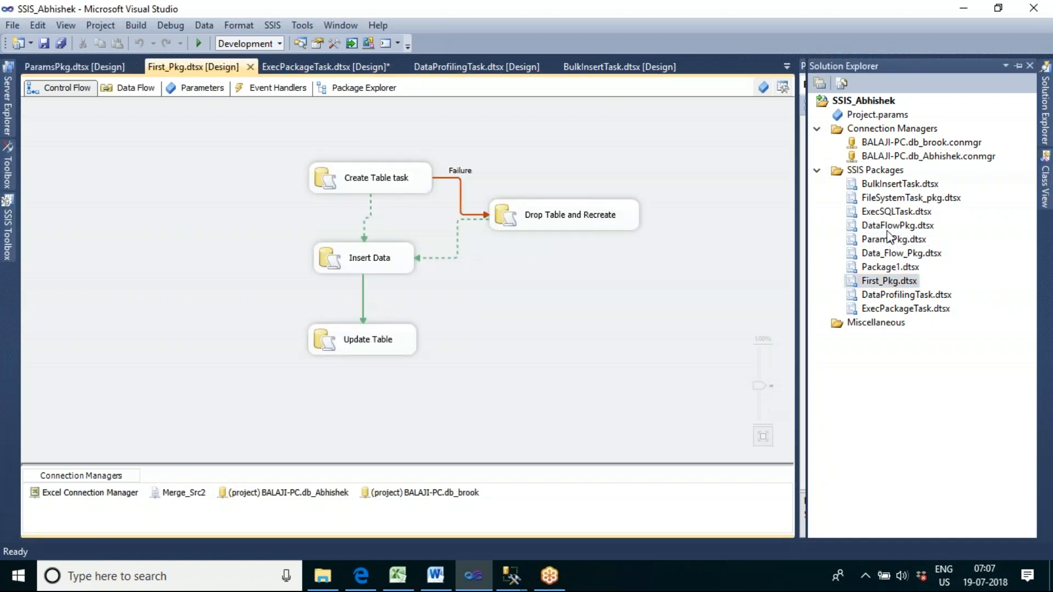
# In ExecPackageTask.dtsx, set the Execute Package Task to run the project package First_Pkg.dtsx
pyautogui.doubleClick(880, 309)
pyautogui.click(368, 176)
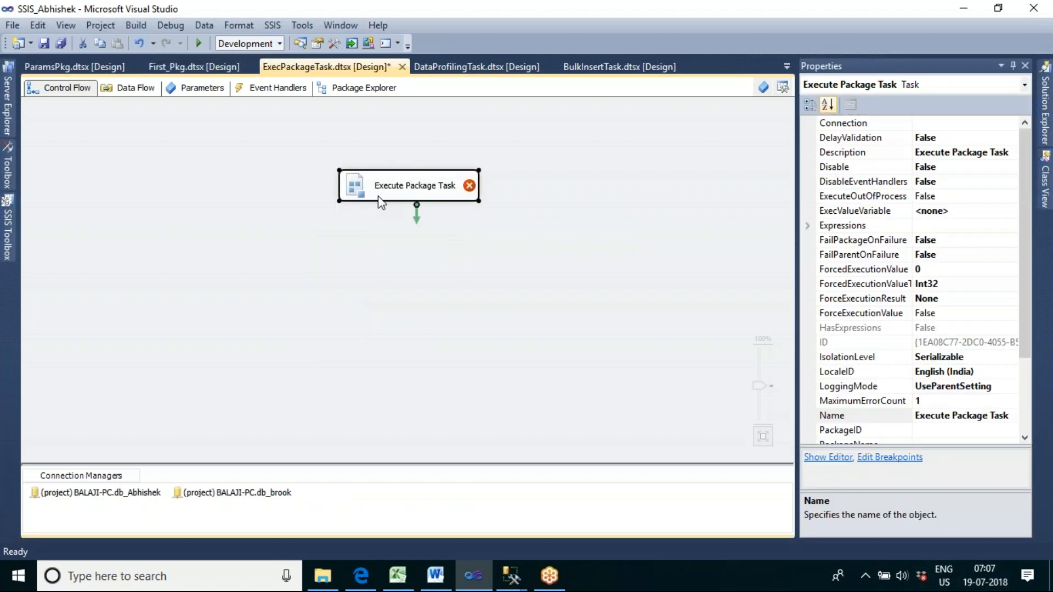
pyautogui.doubleClick(381, 199)
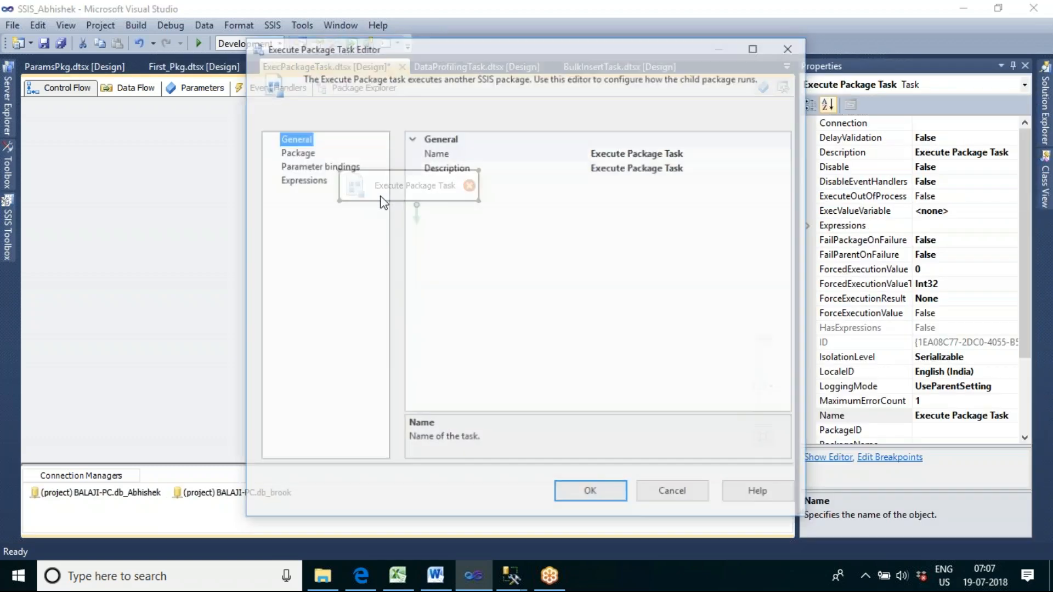
pyautogui.click(296, 153)
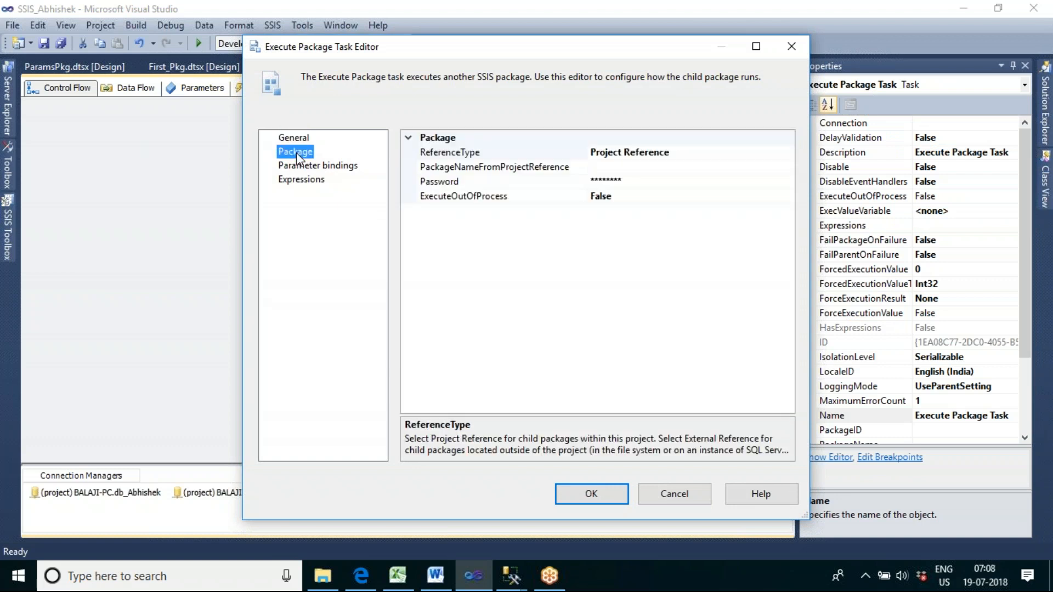
pyautogui.click(686, 167)
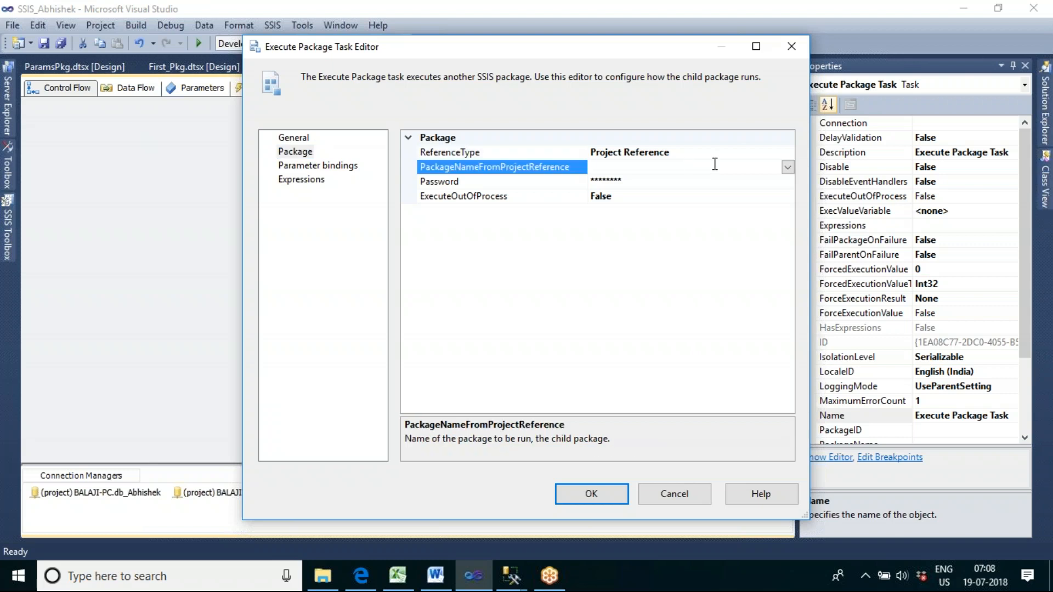
pyautogui.click(787, 168)
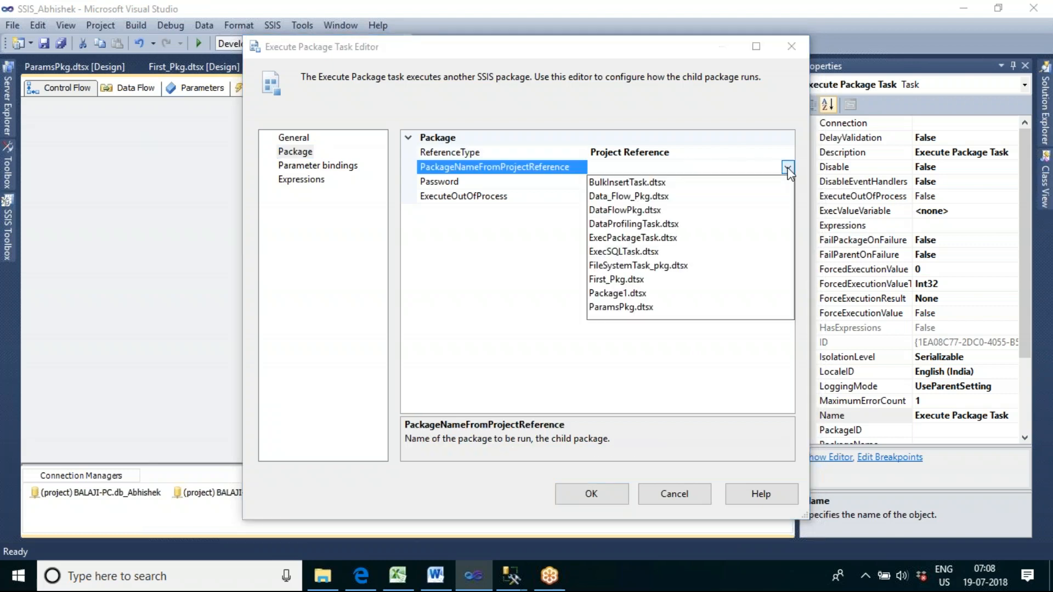
pyautogui.click(643, 281)
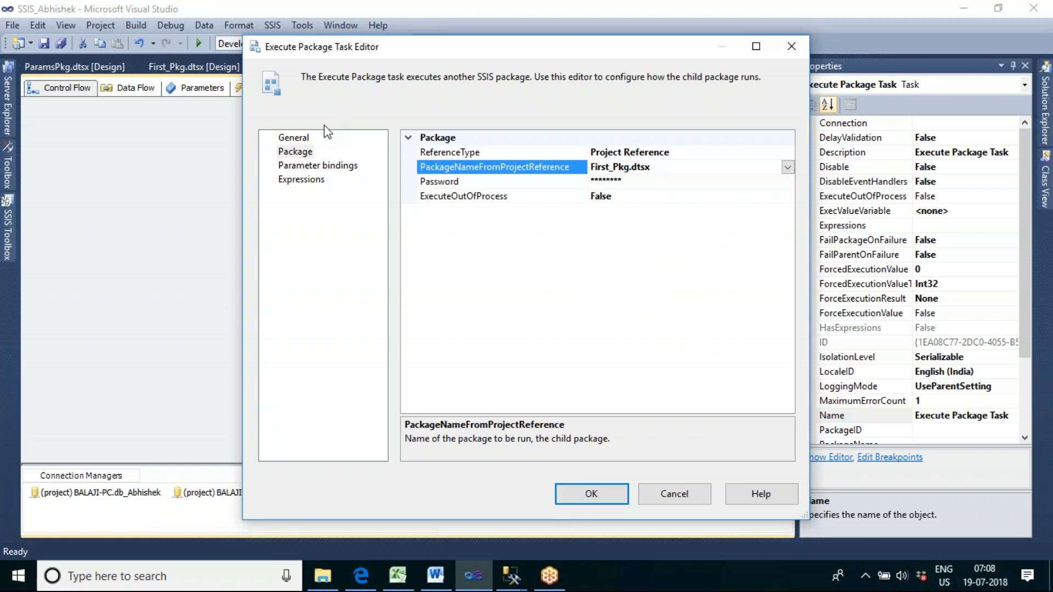
# Name the Execute Package Task "First_Pkg Execution" and apply its settings
pyautogui.click(303, 140)
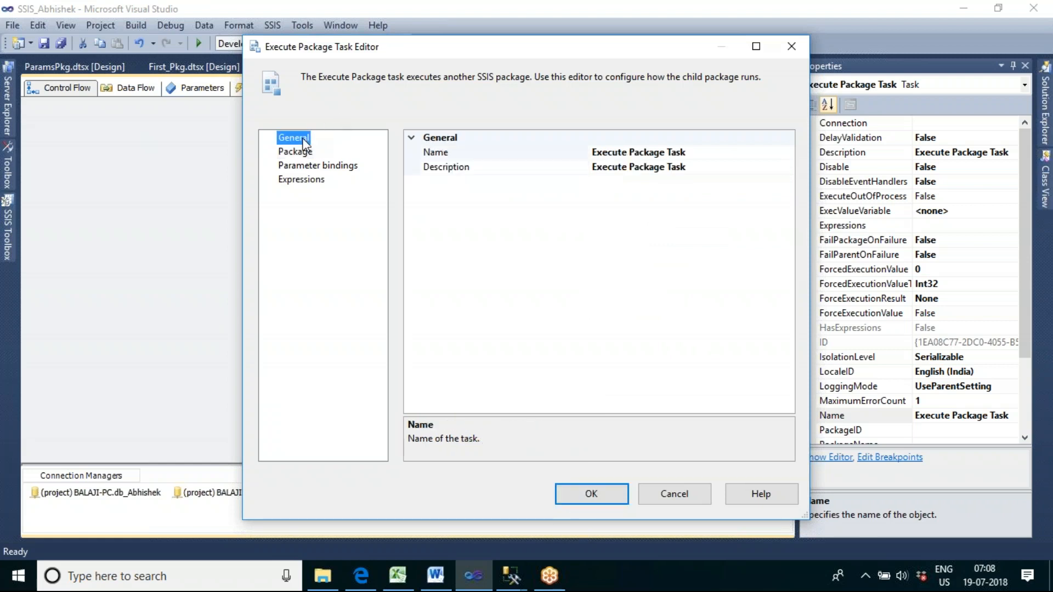
pyautogui.click(698, 154)
pyautogui.press('BackSpace')
pyautogui.press('BackSpace')
pyautogui.press('BackSpace')
pyautogui.press('BackSpace')
pyautogui.press('BackSpace')
pyautogui.press('BackSpace')
pyautogui.press('BackSpace')
pyautogui.press('BackSpace')
pyautogui.press('BackSpace')
pyautogui.press('BackSpace')
pyautogui.press('BackSpace')
pyautogui.press('BackSpace')
pyautogui.press('BackSpace')
pyautogui.press('BackSpace')
pyautogui.press('BackSpace')
pyautogui.press('BackSpace')
pyautogui.press('BackSpace')
pyautogui.press('BackSpace')
pyautogui.press('BackSpace')
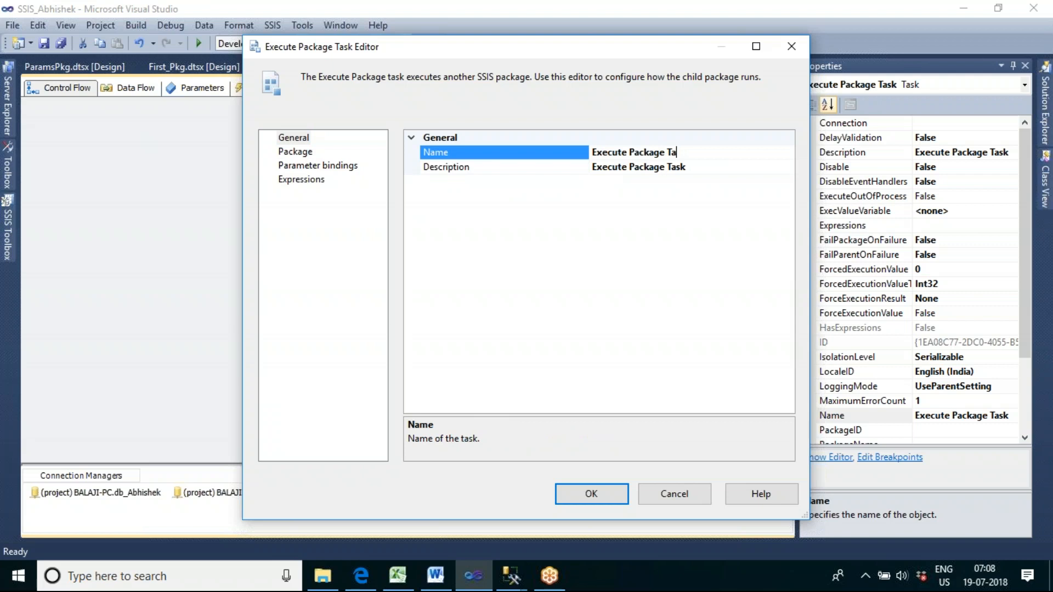
pyautogui.write('First_Pkg Execution')
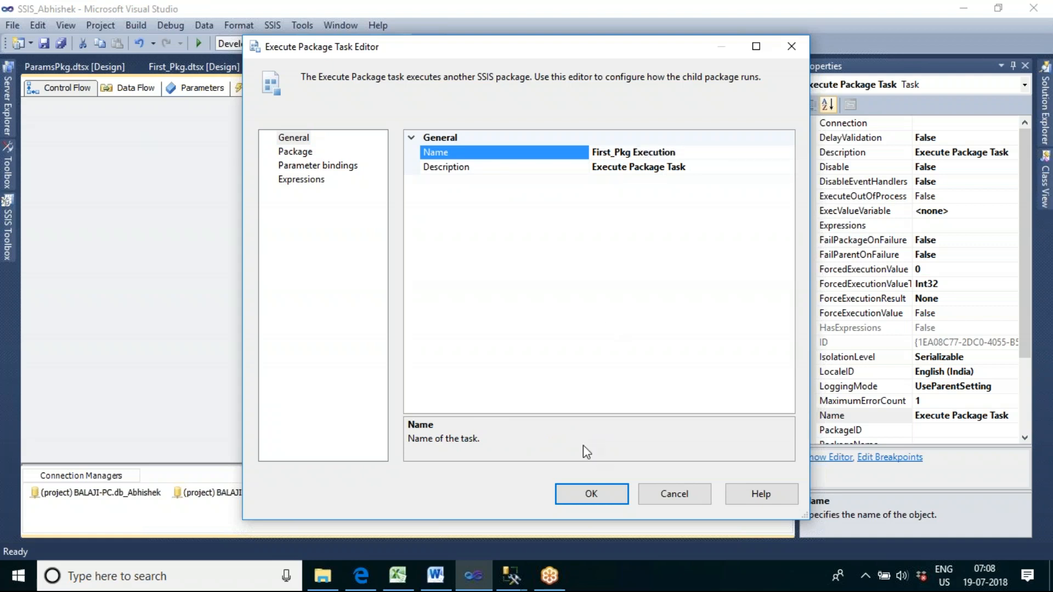
pyautogui.click(591, 494)
pyautogui.click(499, 287)
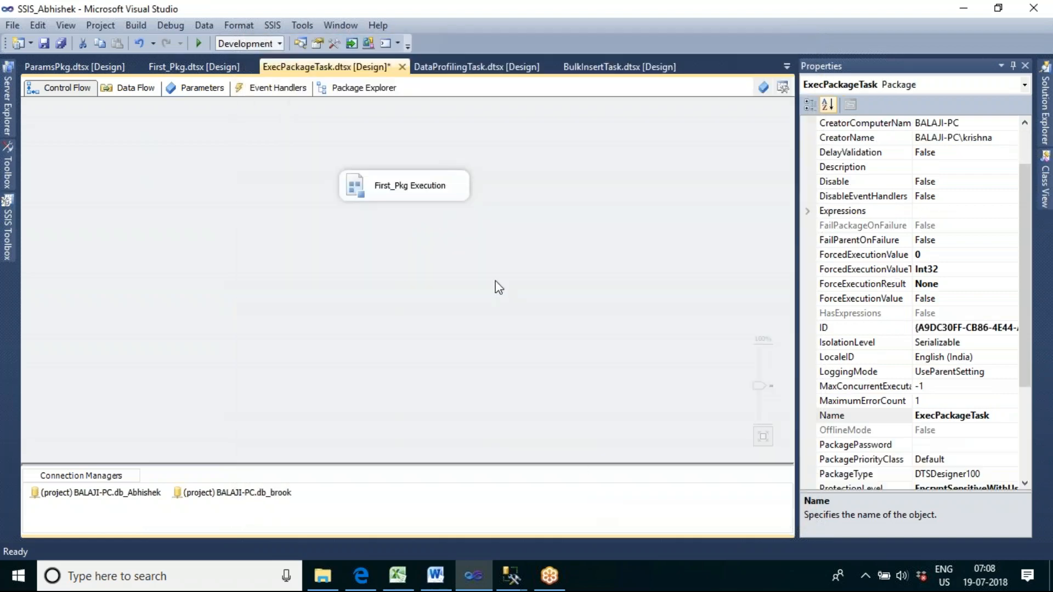
# Add a second Execute Package Task below First_Pkg Execution and link the two with a success precedence constraint
pyautogui.click(7, 226)
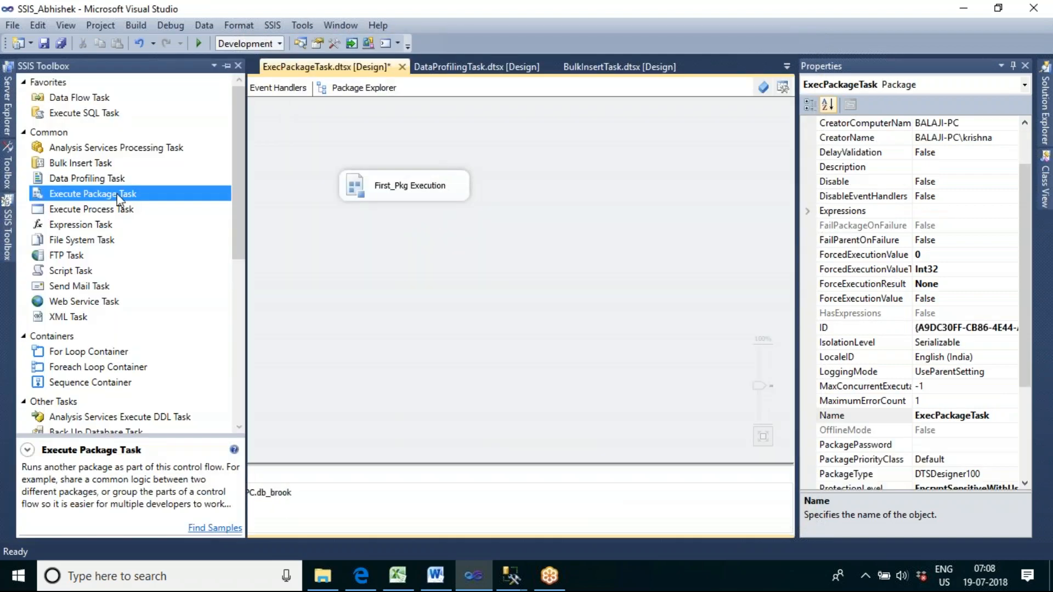
pyautogui.moveTo(138, 197); pyautogui.dragTo(349, 257)
pyautogui.click(410, 193)
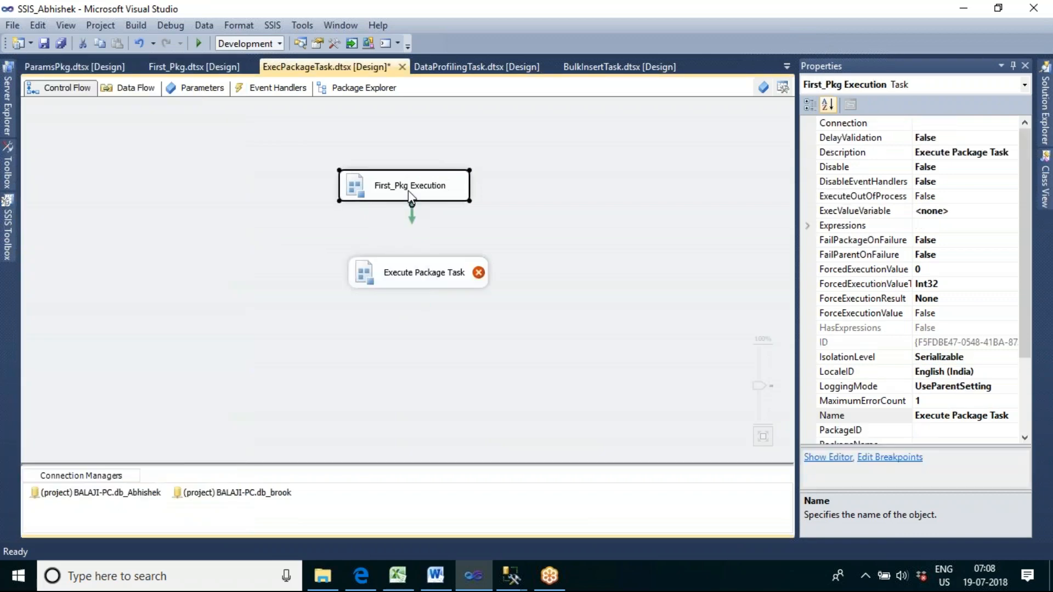
pyautogui.moveTo(412, 211); pyautogui.dragTo(414, 274)
# Set the second Execute Package Task to run the project package BulkInsertTask.dtsx
pyautogui.click(413, 275)
pyautogui.doubleClick(415, 278)
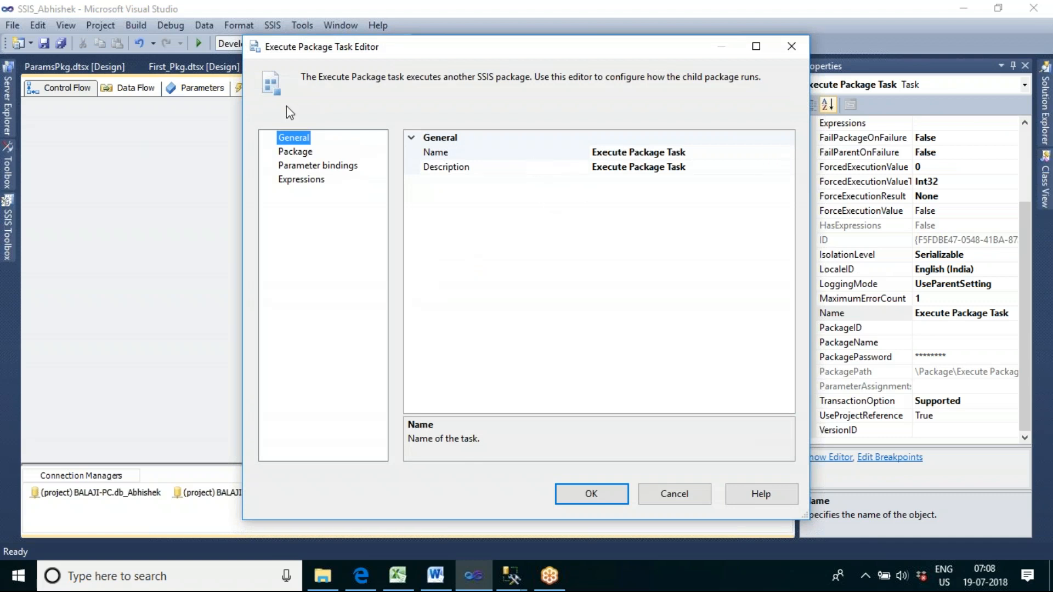
pyautogui.click(297, 152)
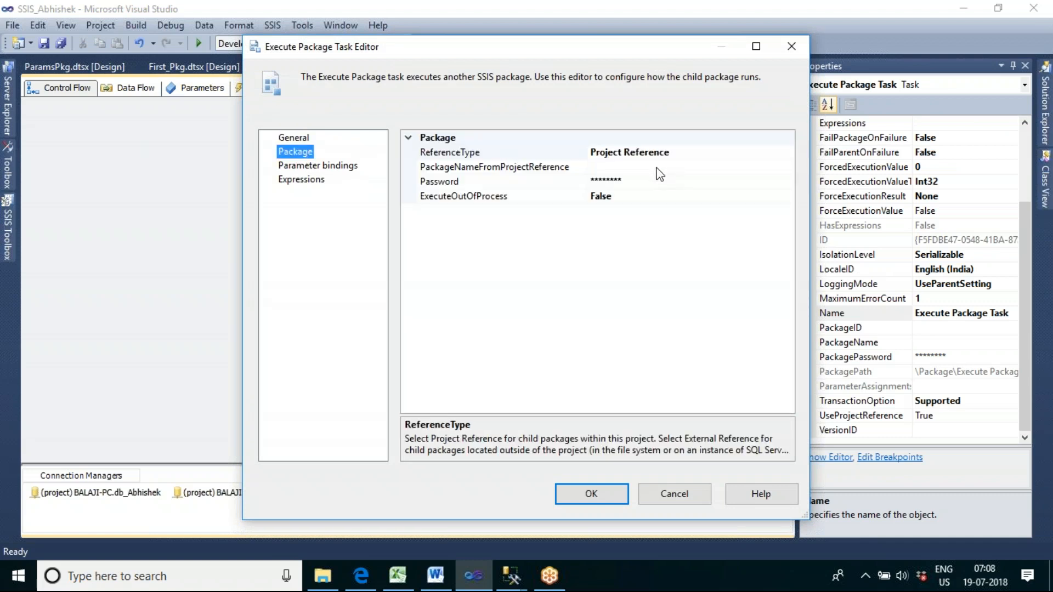
pyautogui.click(657, 167)
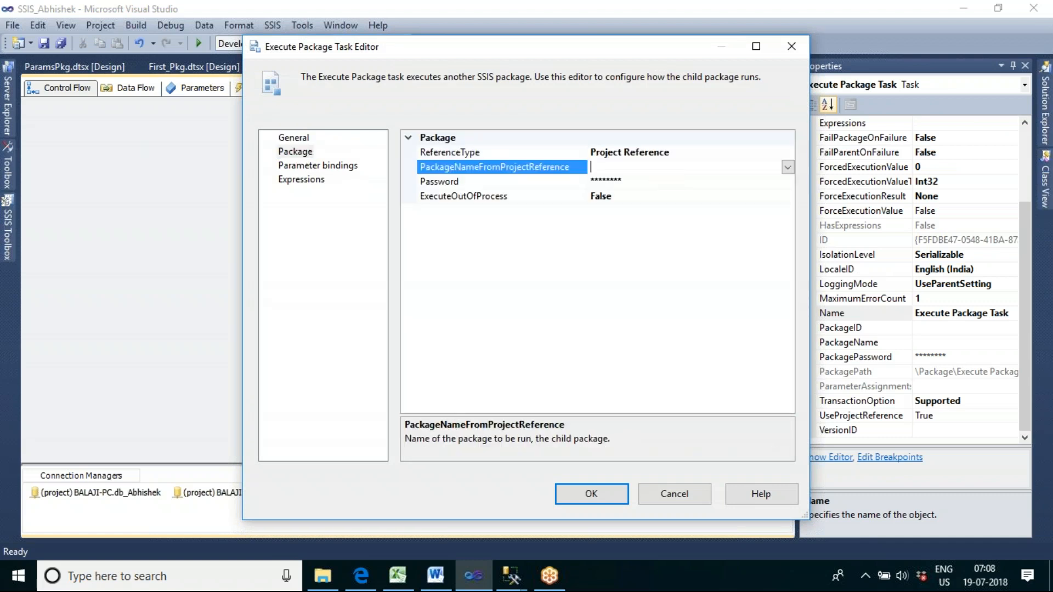
pyautogui.click(788, 168)
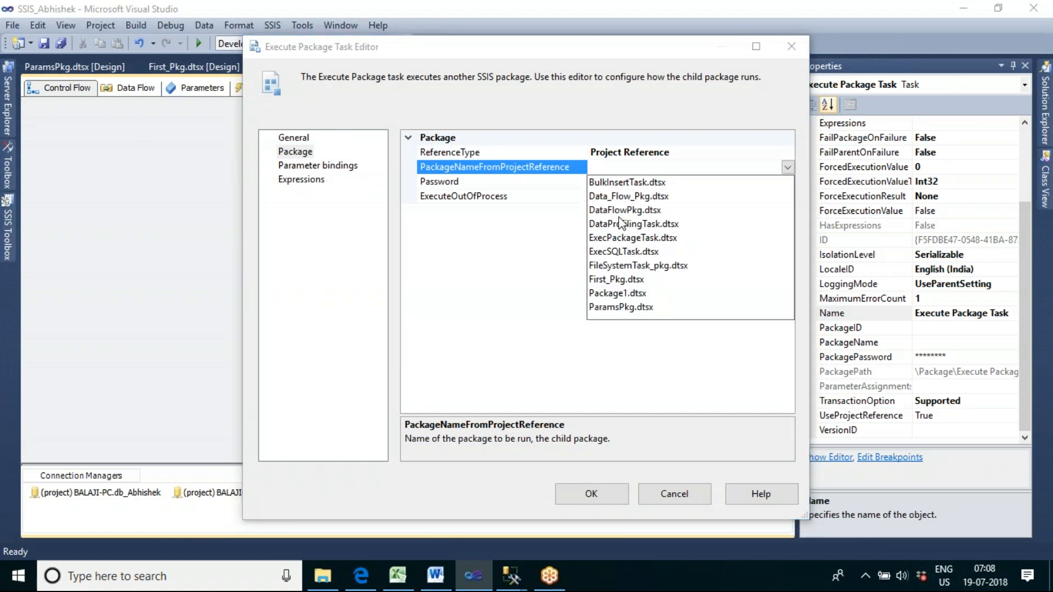
pyautogui.click(605, 183)
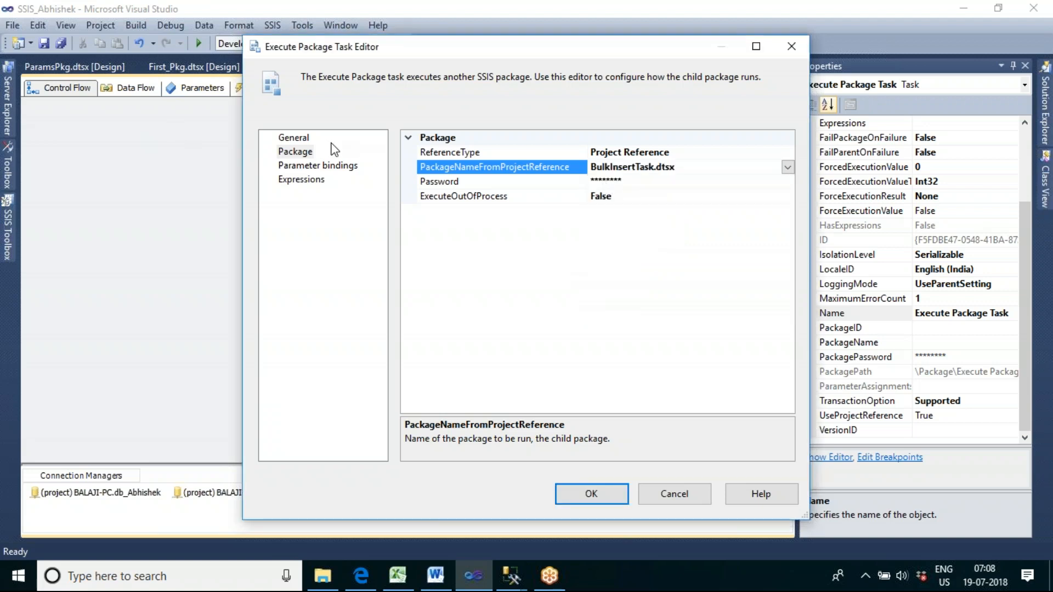
# Name the second Execute Package Task "Bulk Insert Task Pkg" and apply its settings
pyautogui.click(291, 138)
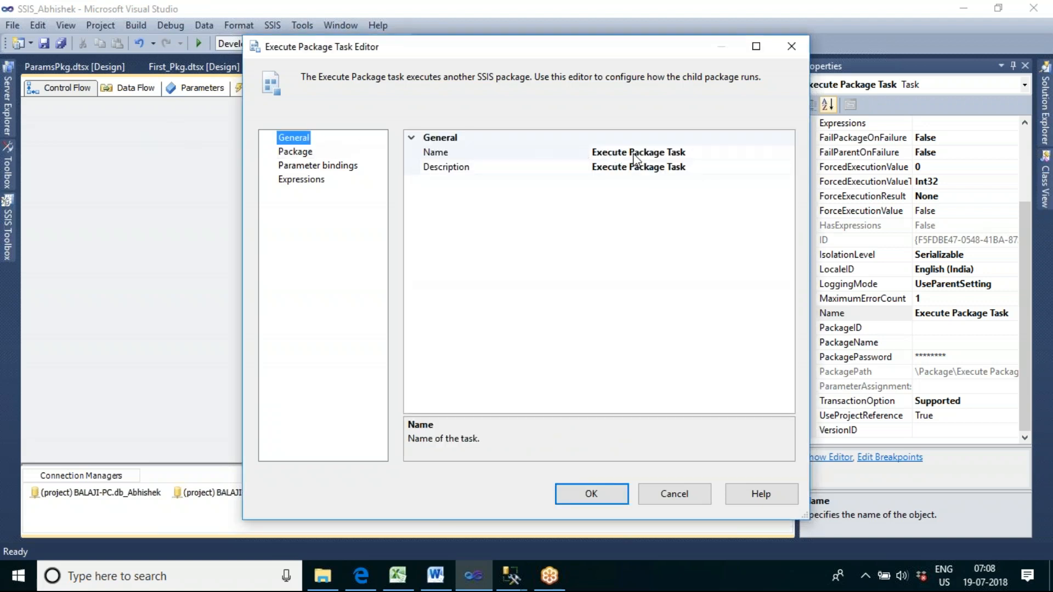
pyautogui.click(635, 154)
pyautogui.hotkey('ctrl', 'a')
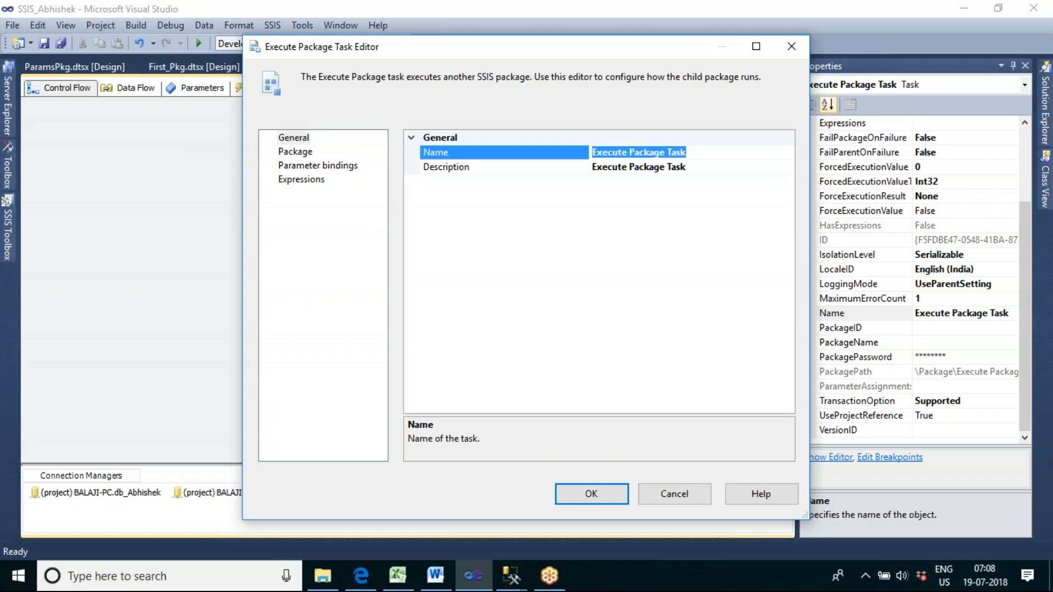
pyautogui.write('Bu')
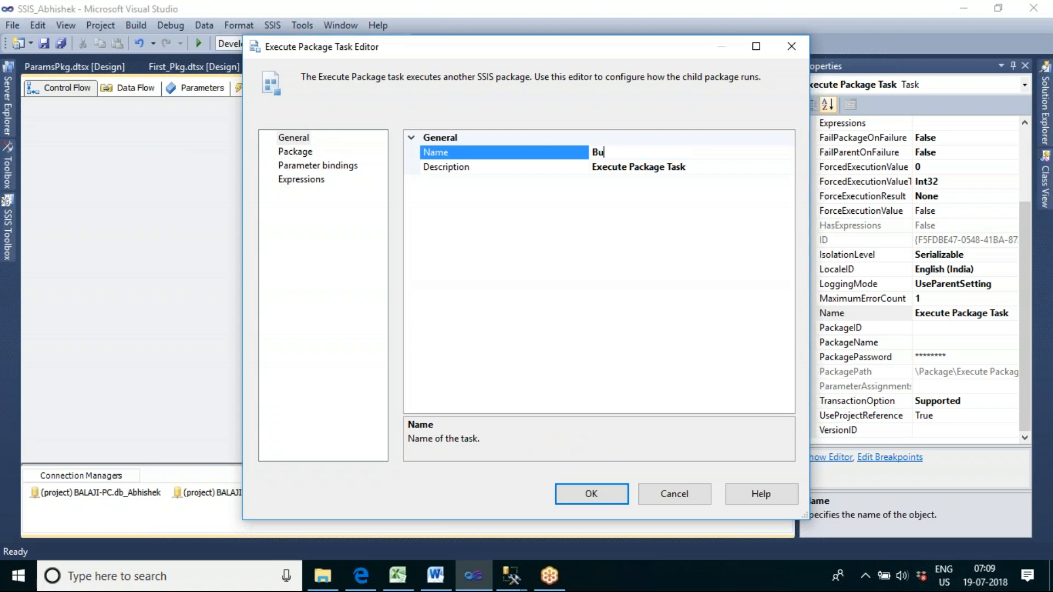
pyautogui.write('lk Insert Task')
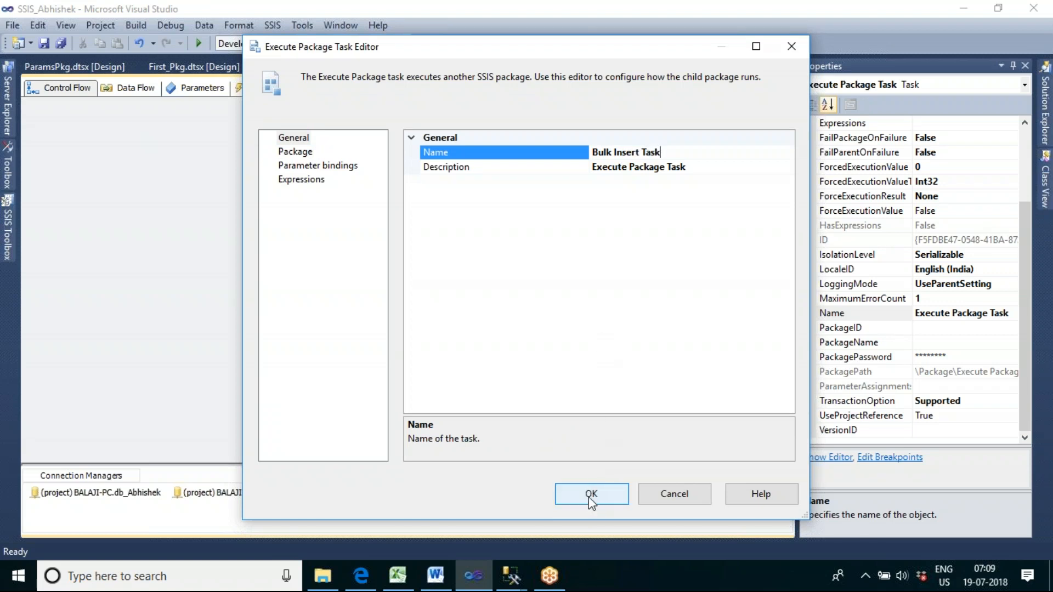
pyautogui.write(' Pl')
pyautogui.press('BackSpace')
pyautogui.write('kg')
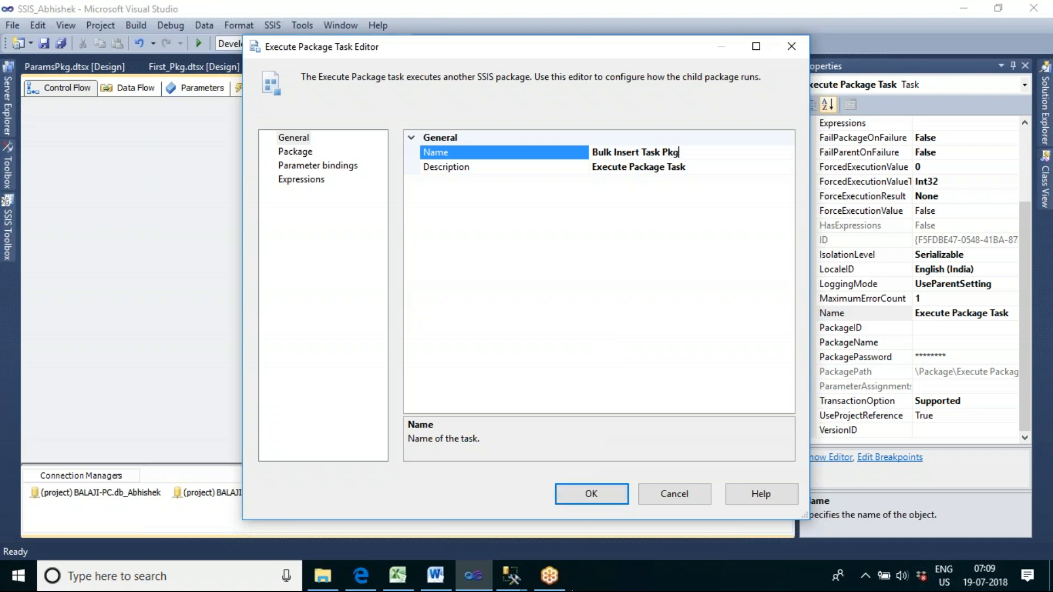
pyautogui.click(591, 492)
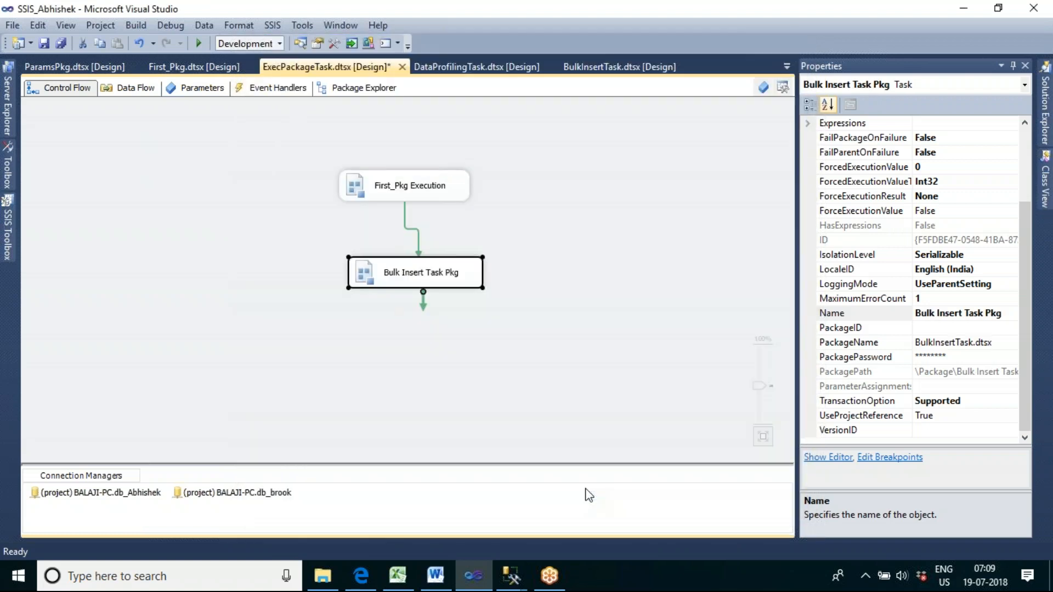
# Add a third Execute Package Task below Bulk Insert Task Pkg and connect it with a success precedence constraint
pyautogui.click(8, 228)
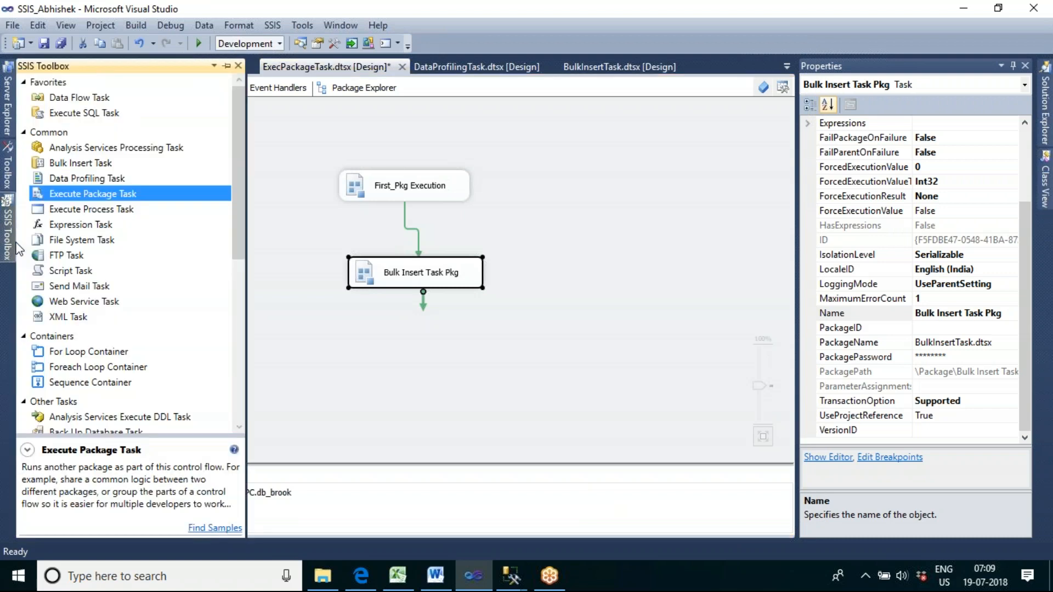
pyautogui.moveTo(115, 198); pyautogui.dragTo(355, 348)
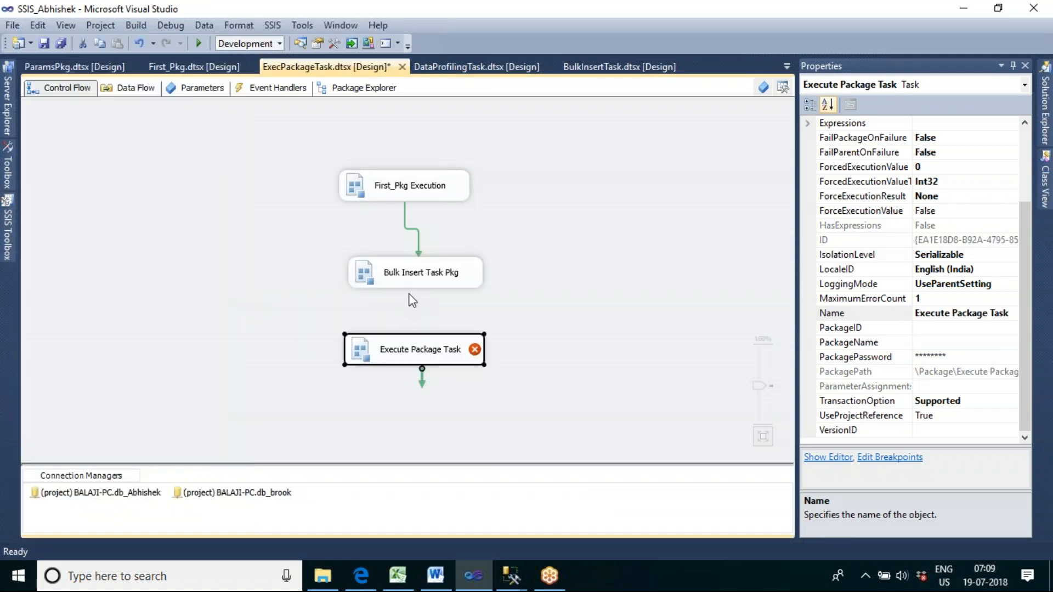
pyautogui.click(419, 284)
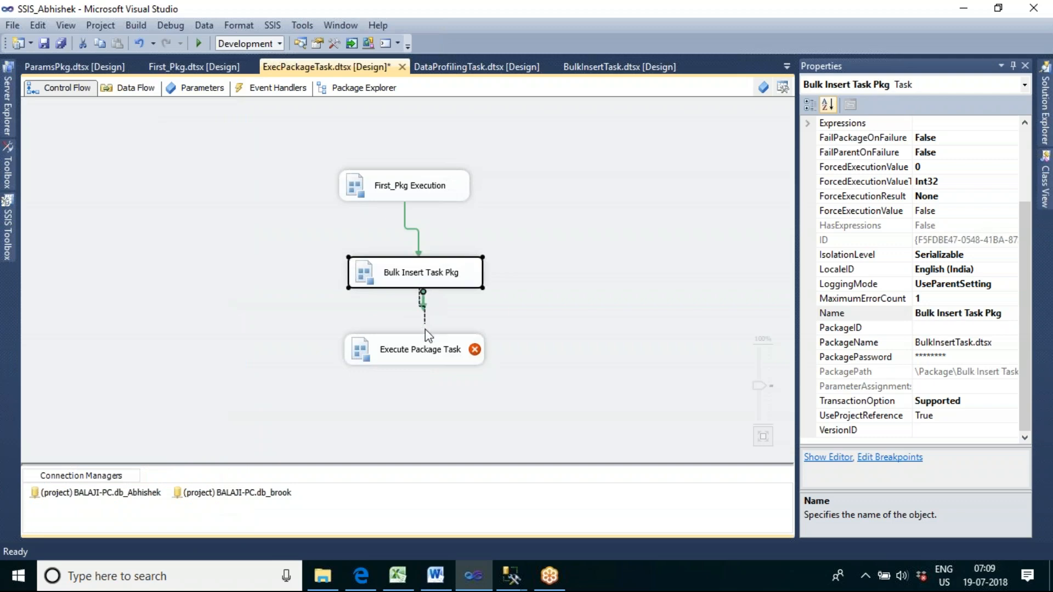
pyautogui.moveTo(426, 329); pyautogui.dragTo(425, 350)
# Set the third Execute Package Task to run the project package DataProfilingTask.dtsx
pyautogui.doubleClick(423, 351)
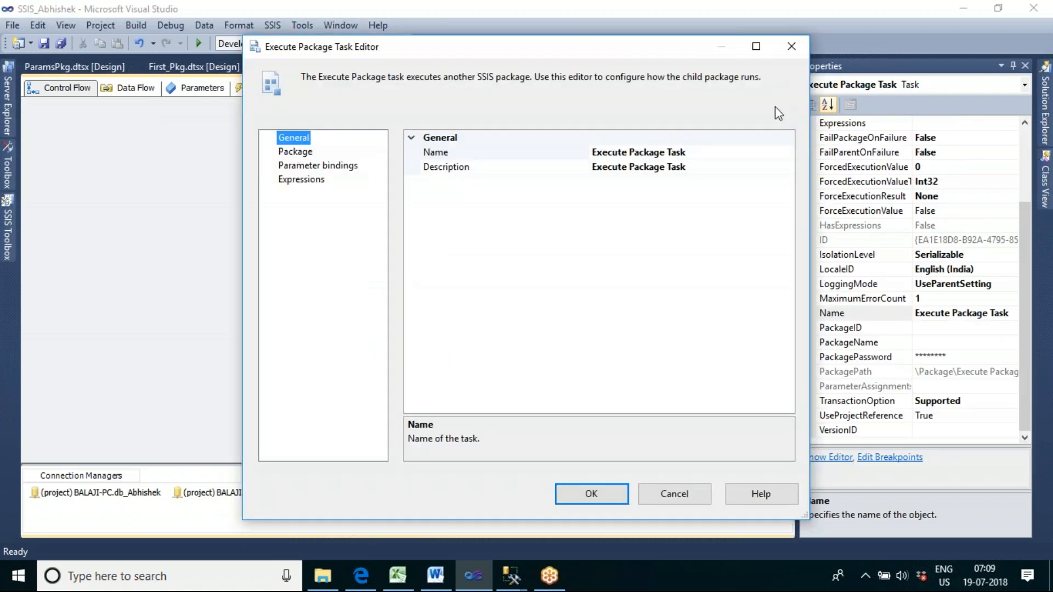
pyautogui.click(297, 152)
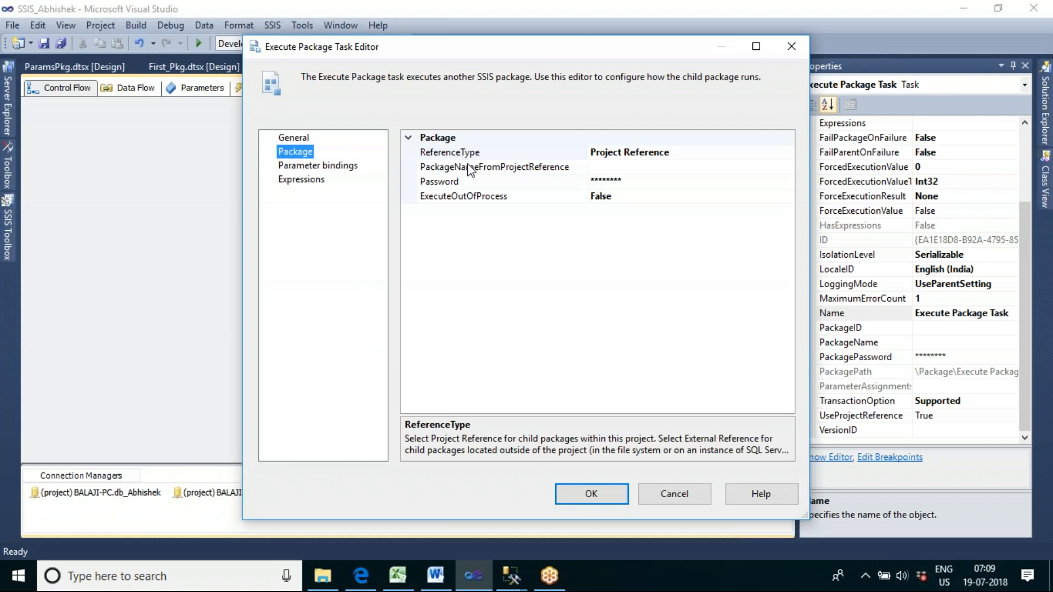
pyautogui.click(648, 168)
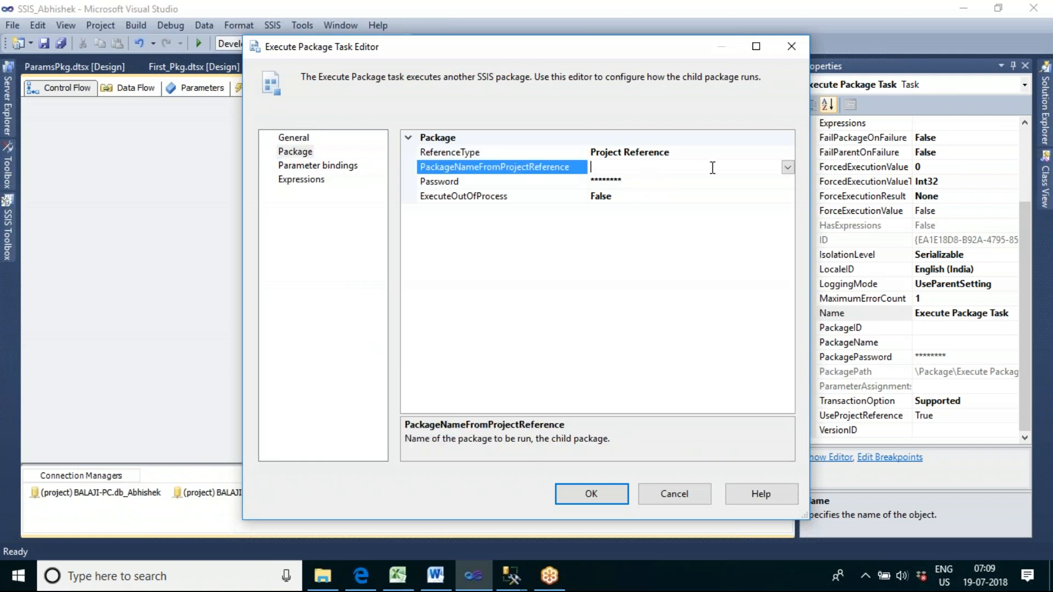
pyautogui.click(787, 168)
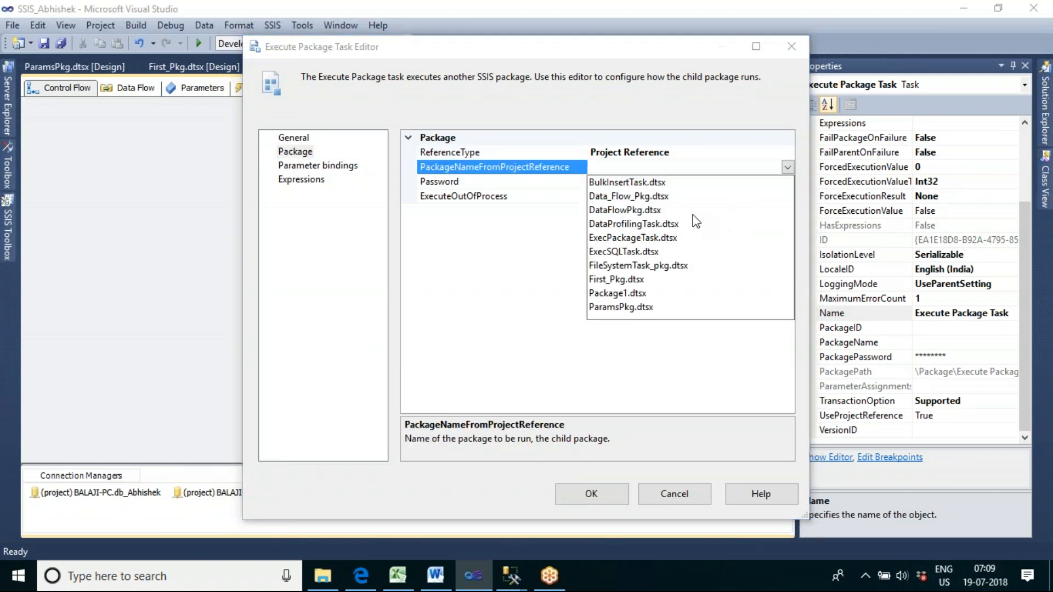
pyautogui.click(643, 223)
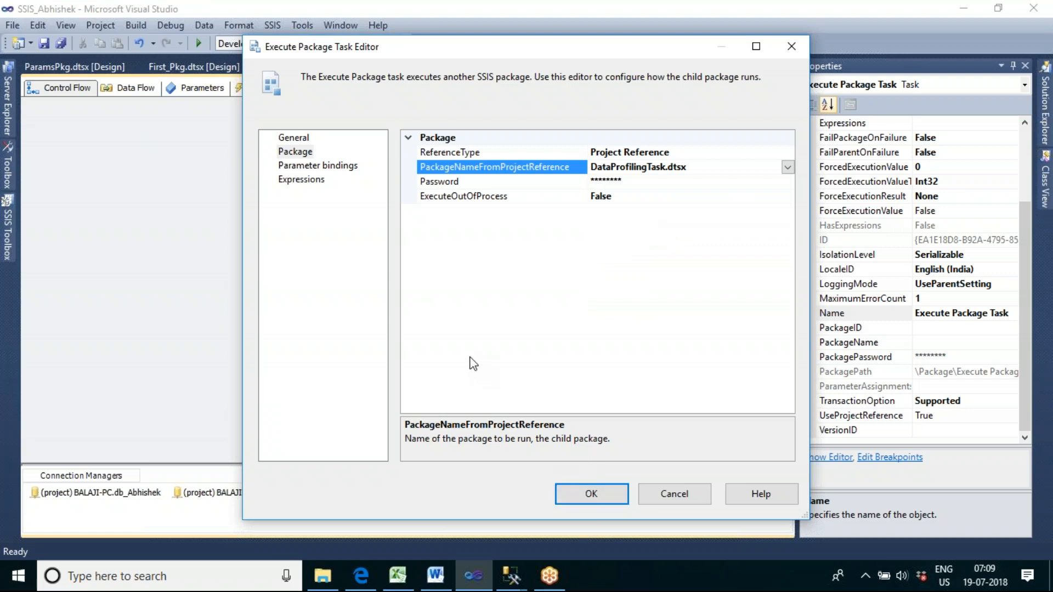
# Name the third Execute Package Task "Data Profiling pkg" and apply its settings
pyautogui.click(299, 138)
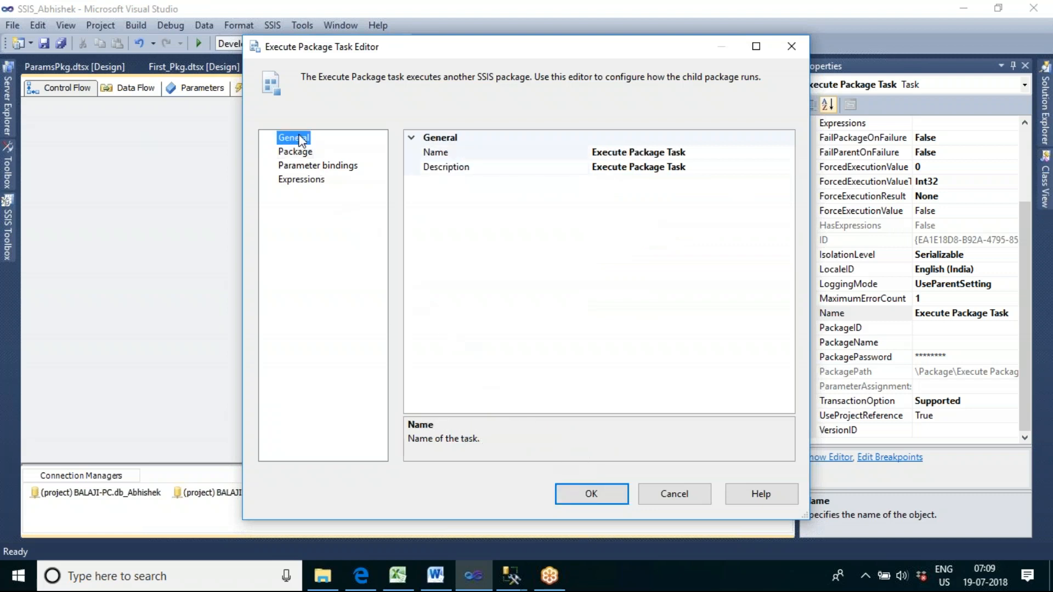
pyautogui.click(693, 154)
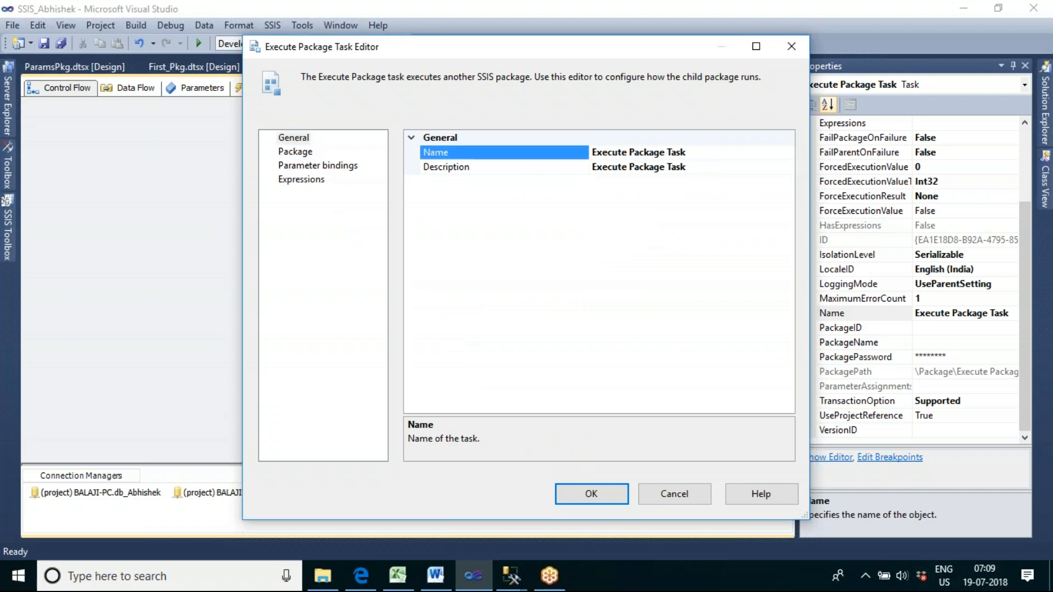
pyautogui.hotkey('ctrl', 'a')
pyautogui.write('Dat')
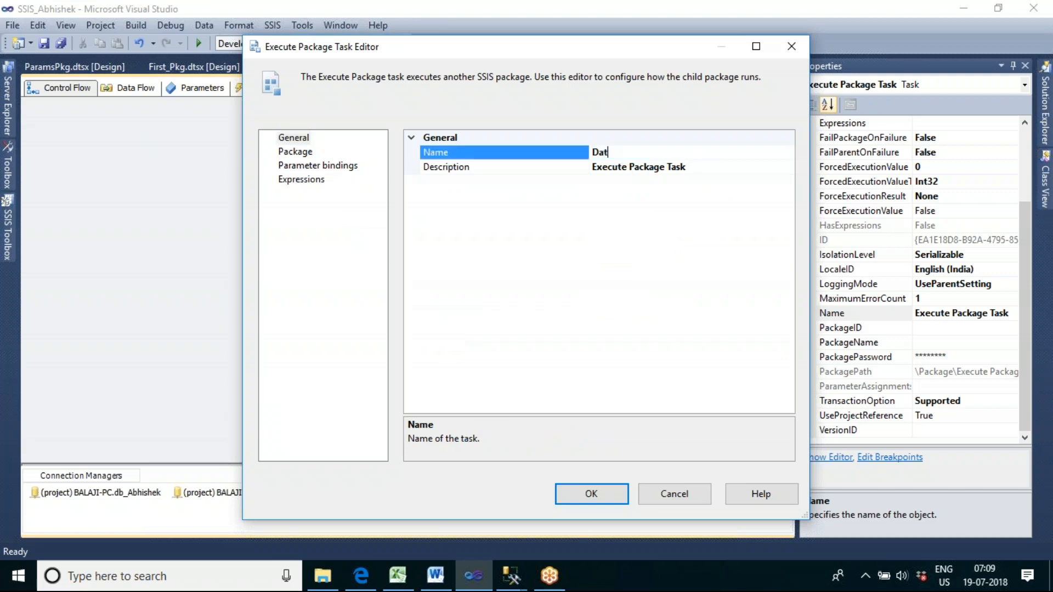
pyautogui.write('a Profiling pkg')
pyautogui.click(575, 499)
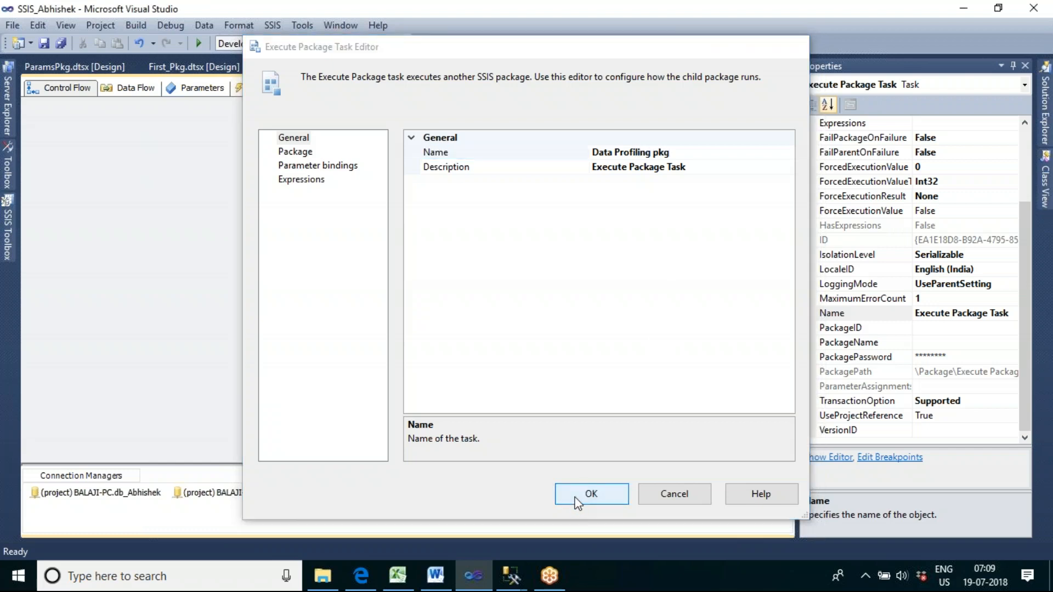
pyautogui.click(543, 378)
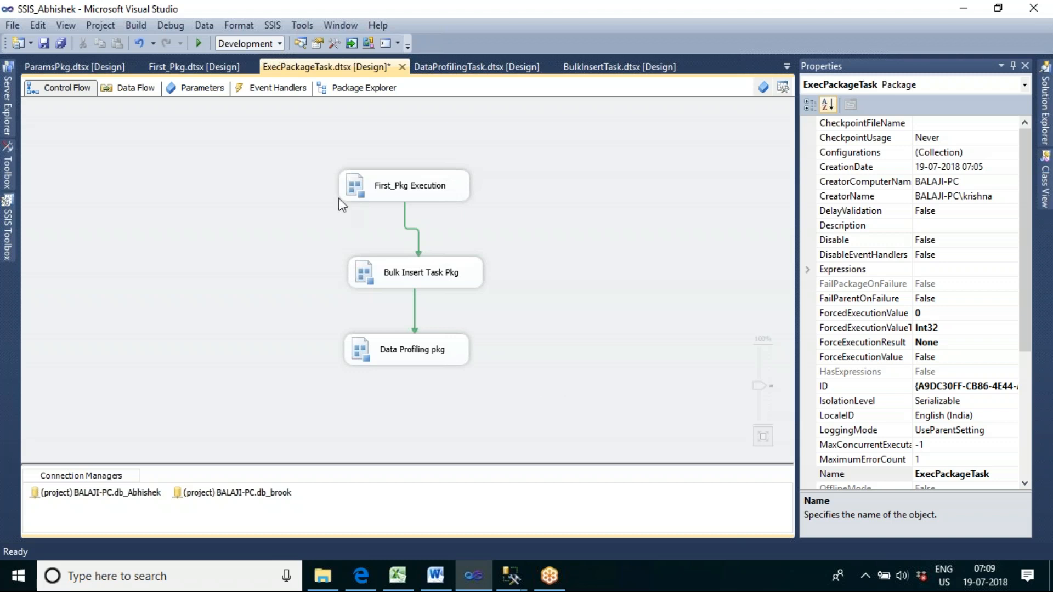
# Run the ExecPackageTask package, compare the task statuses in it and in First_Pkg, and stop debugging
pyautogui.click(199, 44)
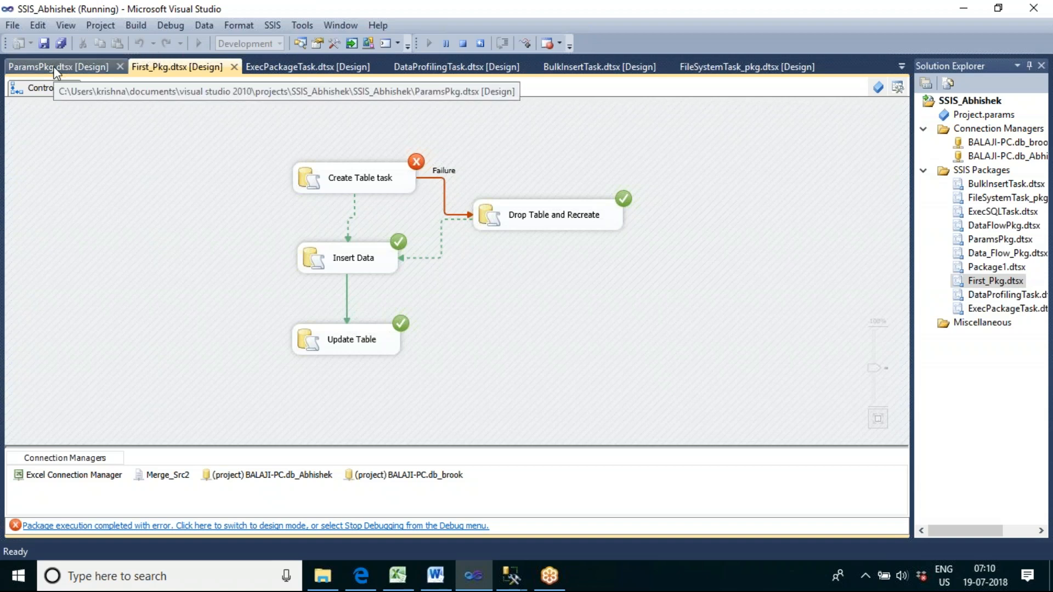
pyautogui.click(284, 68)
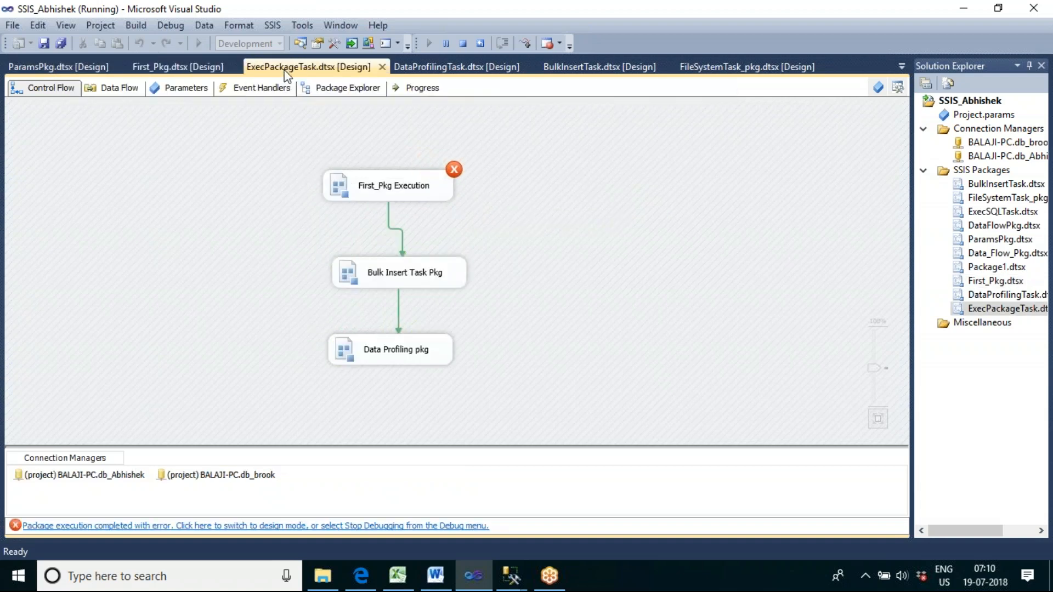
pyautogui.click(183, 74)
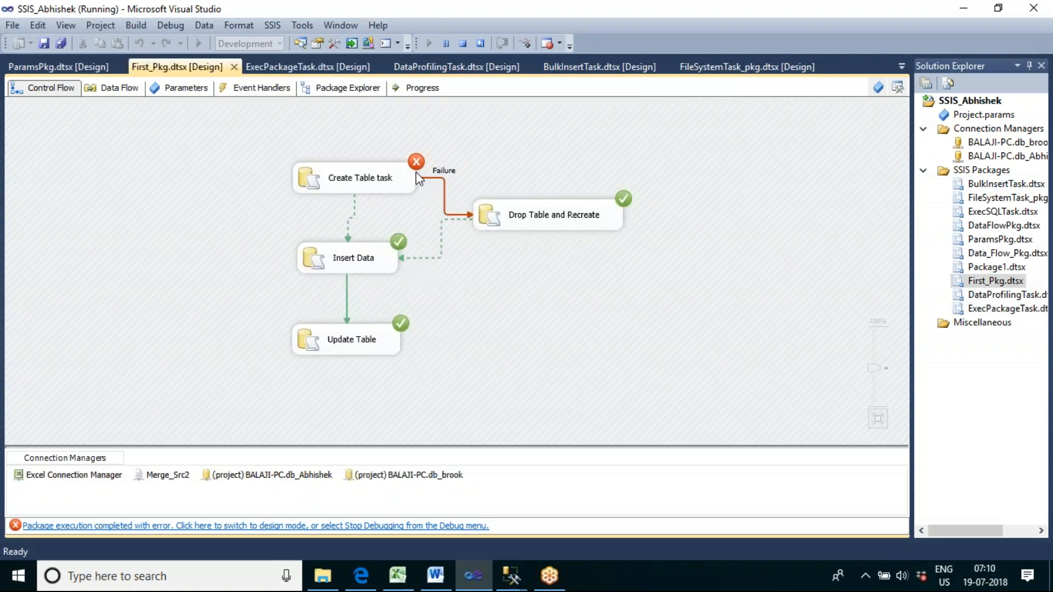
pyautogui.click(325, 68)
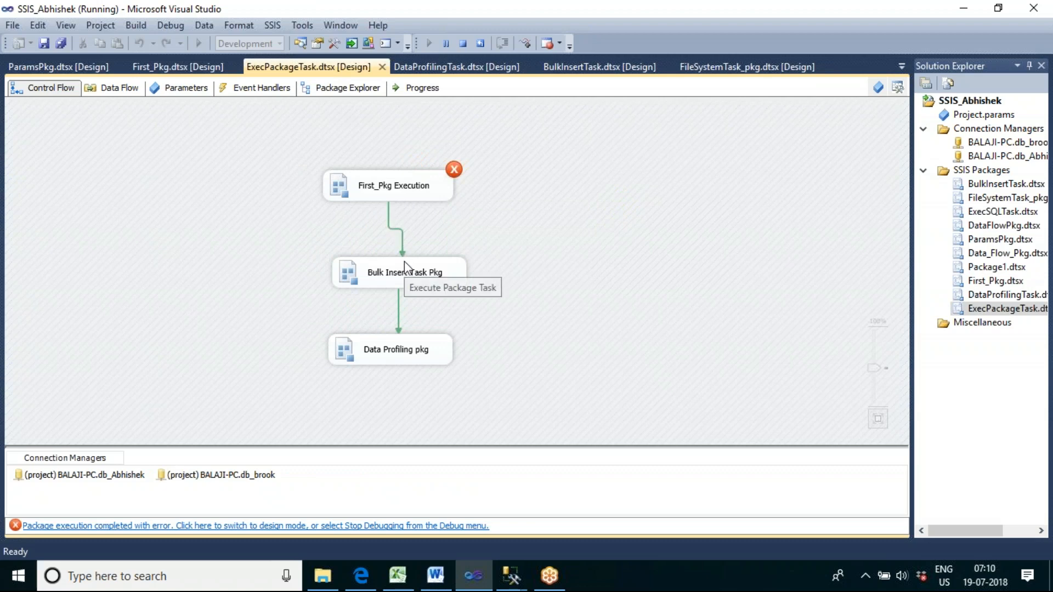
pyautogui.click(144, 69)
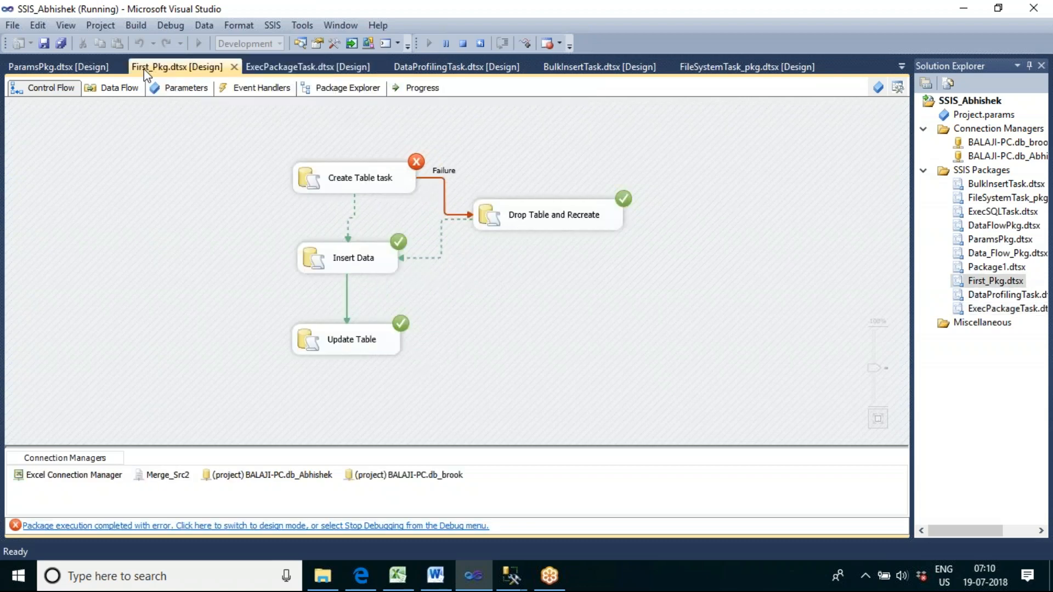
pyautogui.click(464, 45)
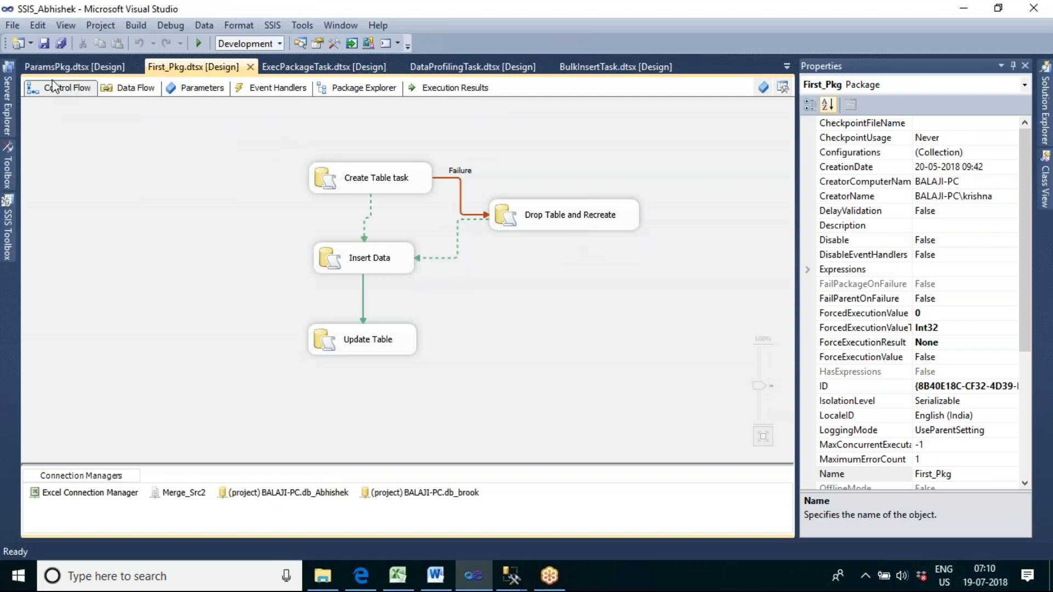
# In ExecPackageTask, set the precedence constraint between First_Pkg Execution and Bulk Insert Task Pkg to Completion
pyautogui.click(275, 67)
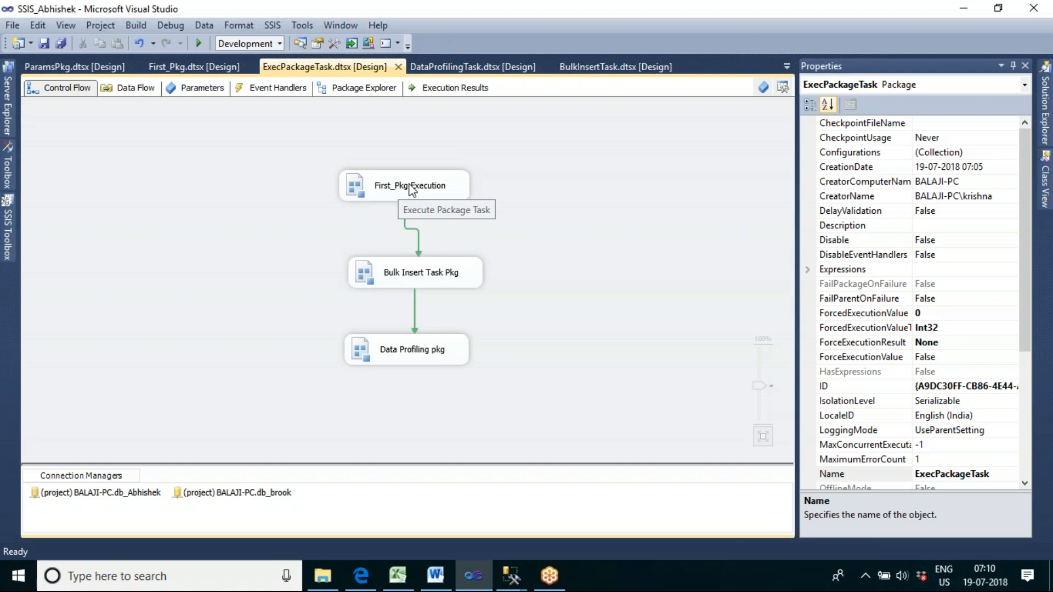
pyautogui.click(177, 65)
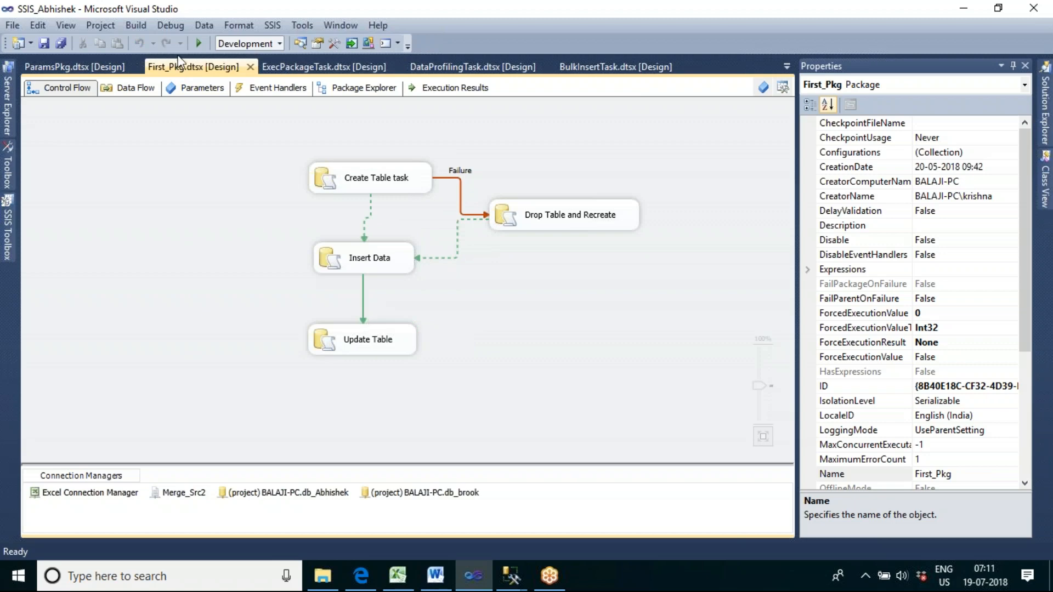
pyautogui.click(291, 64)
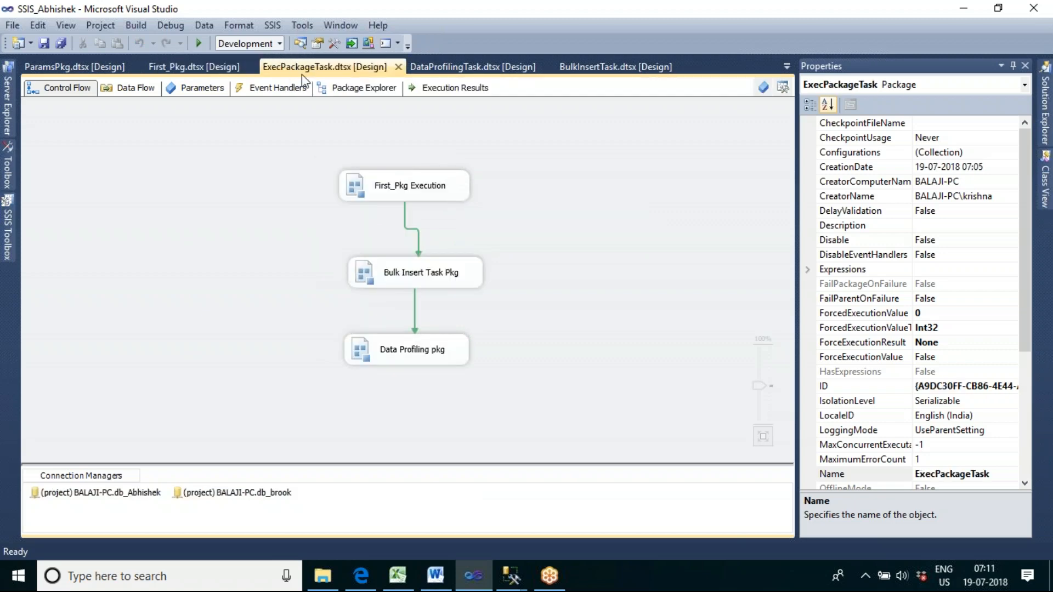
pyautogui.doubleClick(405, 208)
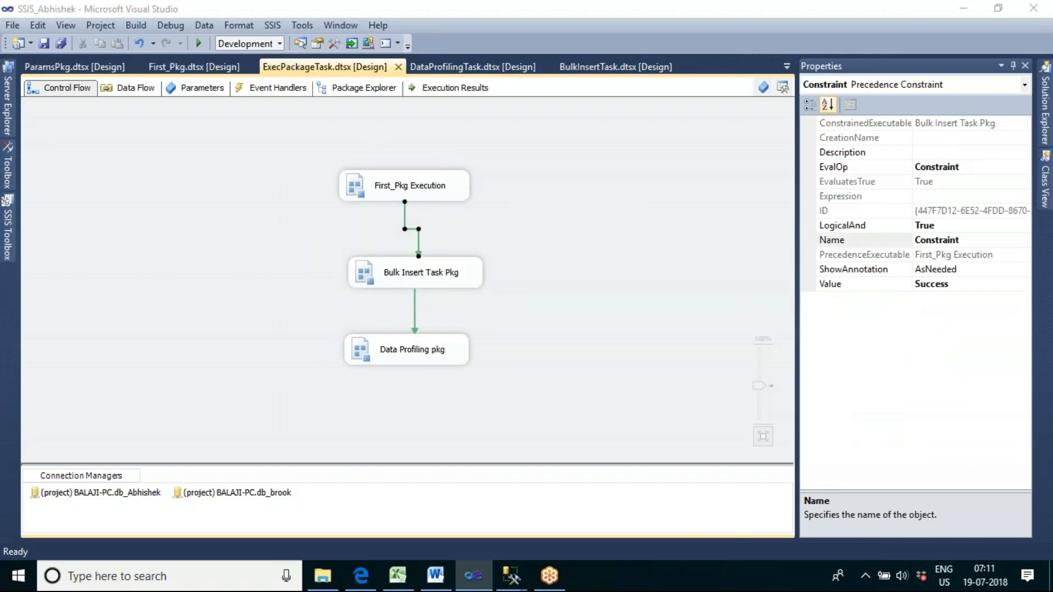
pyautogui.click(458, 233)
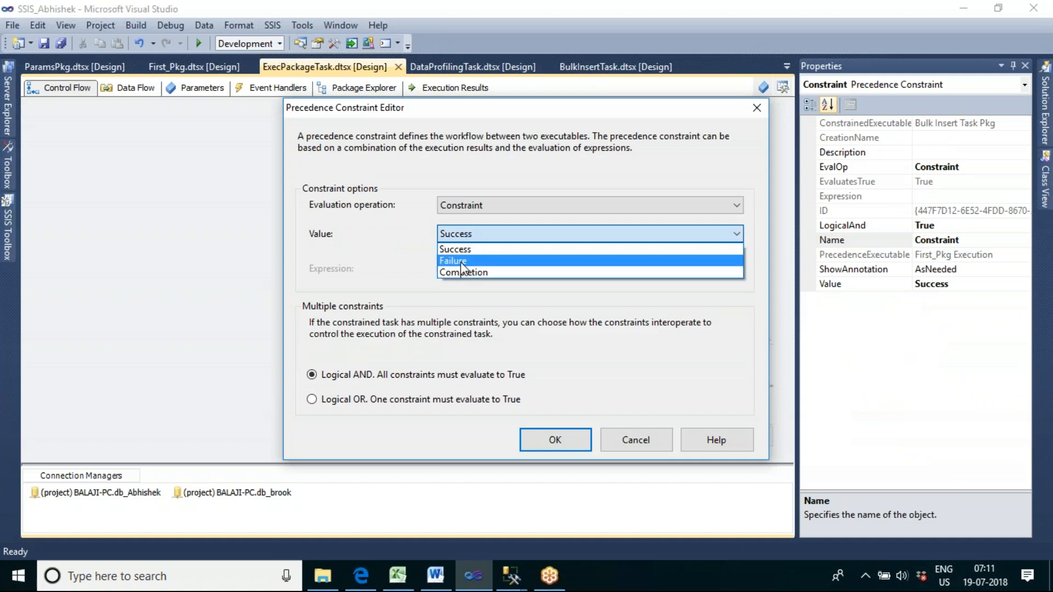
pyautogui.click(462, 277)
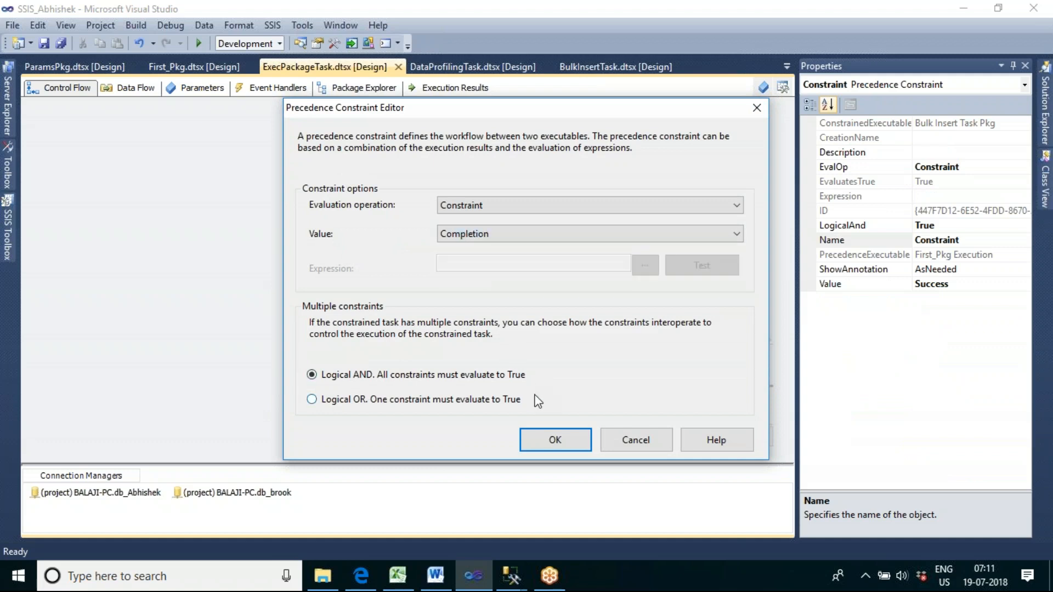
pyautogui.click(549, 441)
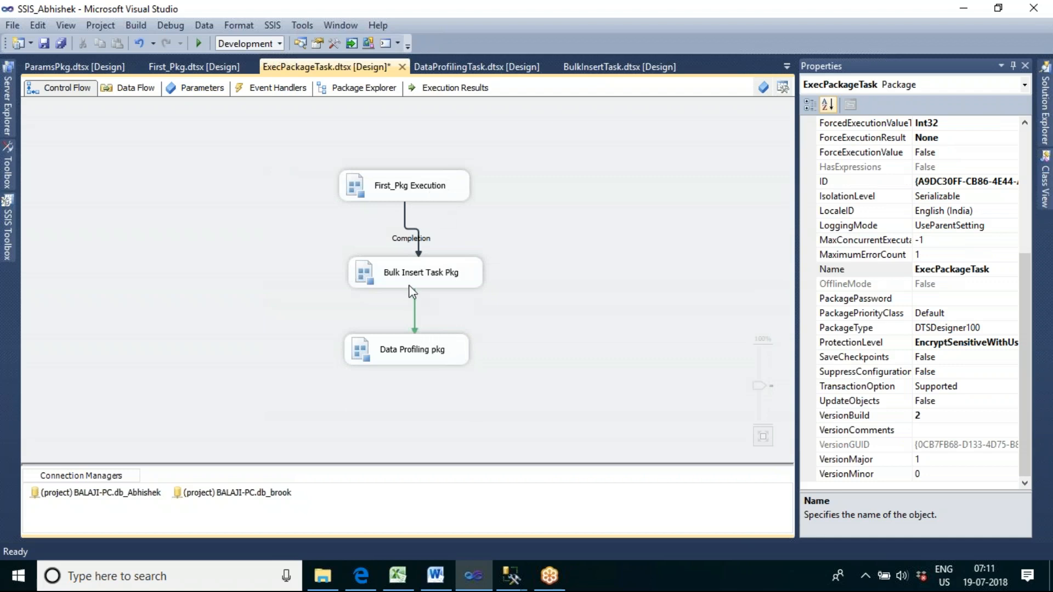
# Run ExecPackageTask with the Completion constraint, check the status of its three tasks, and stop debugging
pyautogui.click(198, 45)
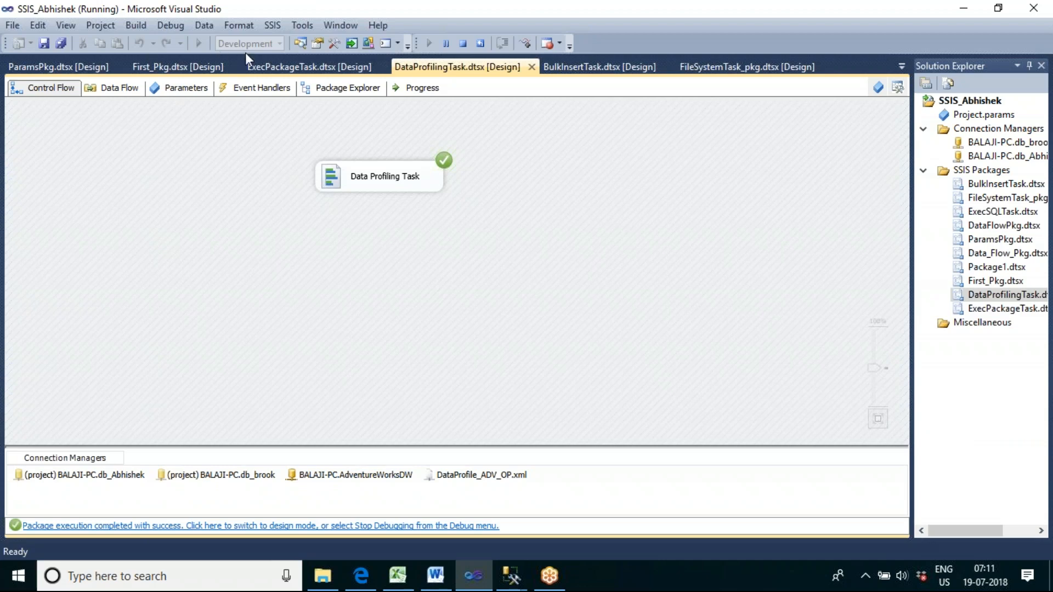
pyautogui.click(271, 67)
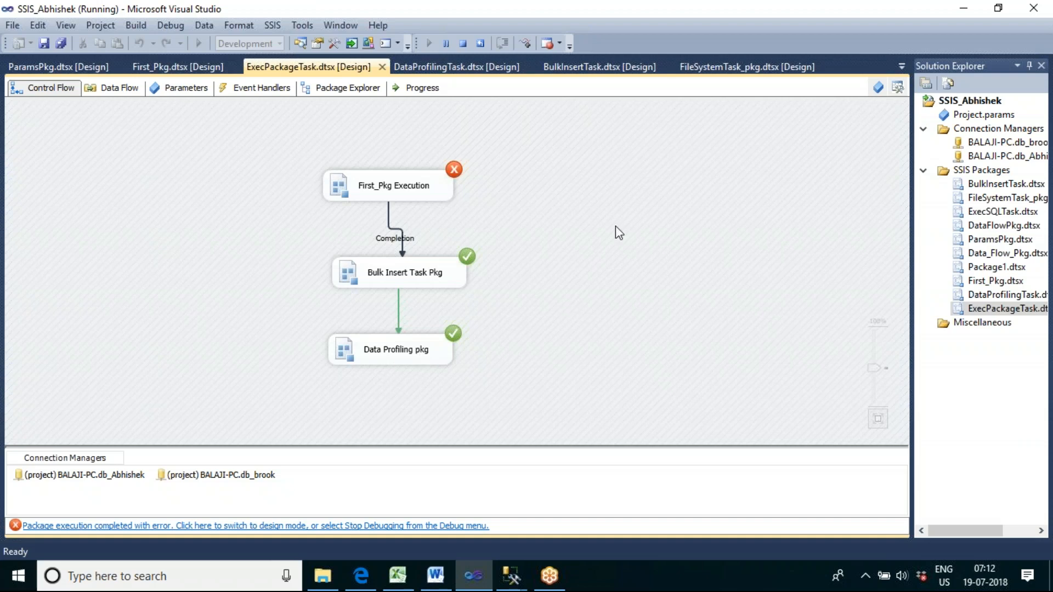
pyautogui.click(462, 44)
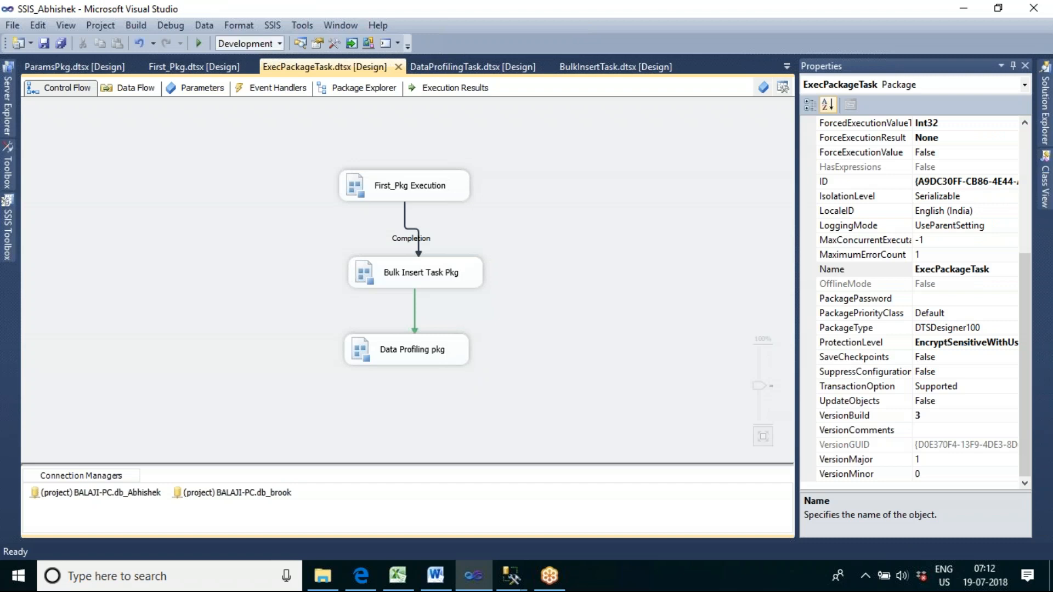